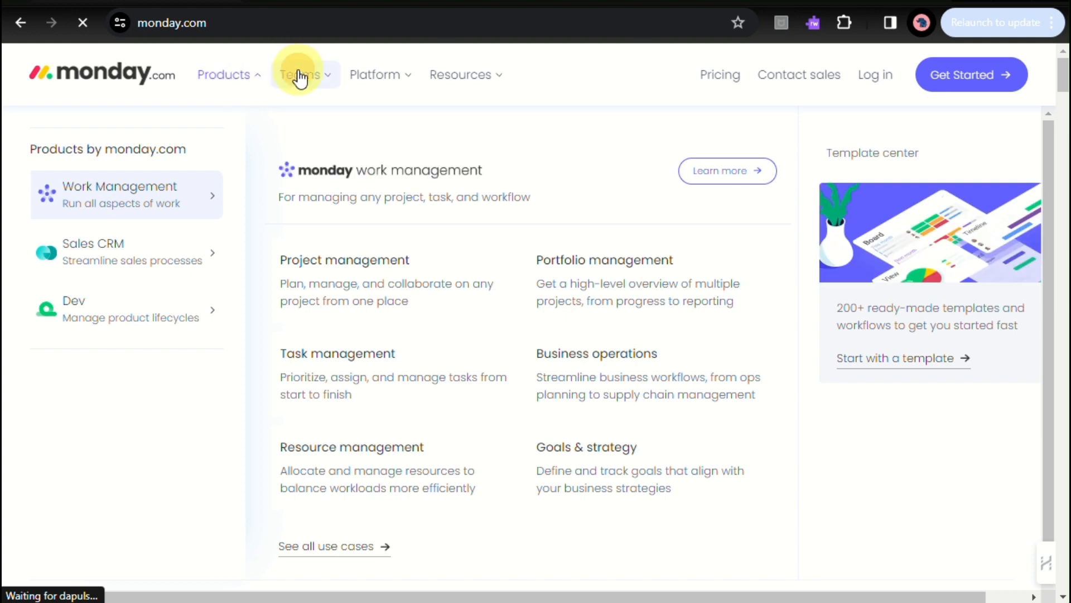
- Open the pricing page and examine the prices and included features of the Free, Basic, Standard, Pro and Enterprise plans
mouse_move(371, 73)
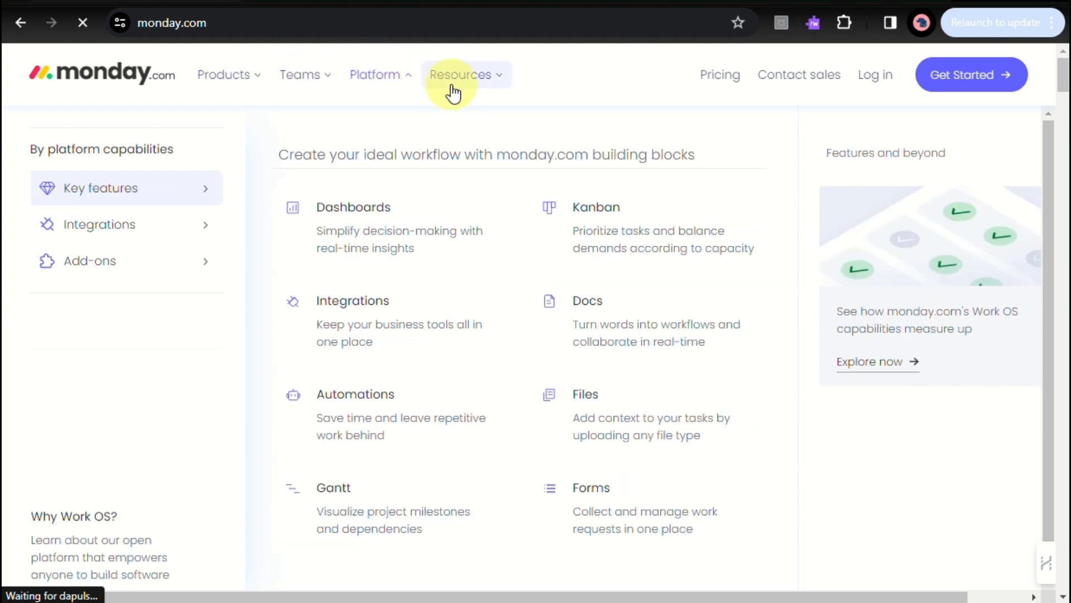
left_click(742, 84)
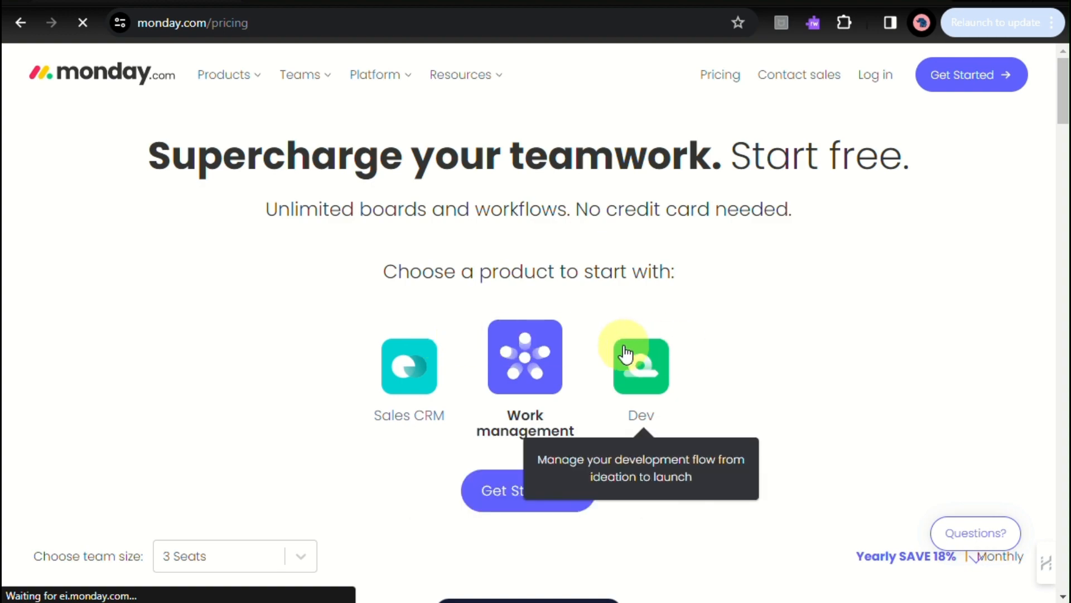
scroll(427, 379, "down", 5)
scroll(430, 384, "down", 4)
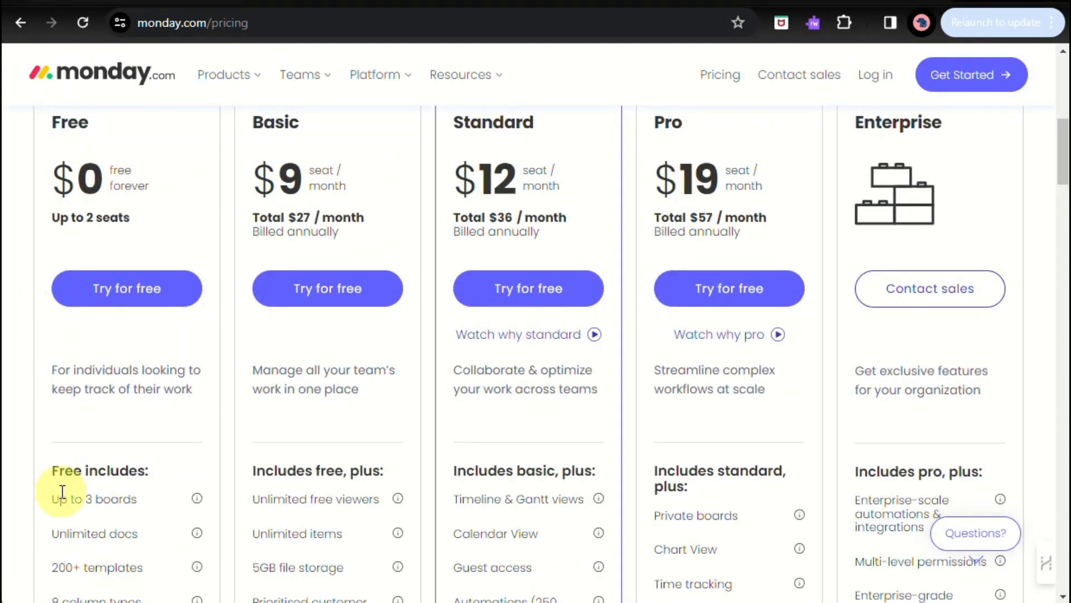
scroll(67, 480, "down", 3)
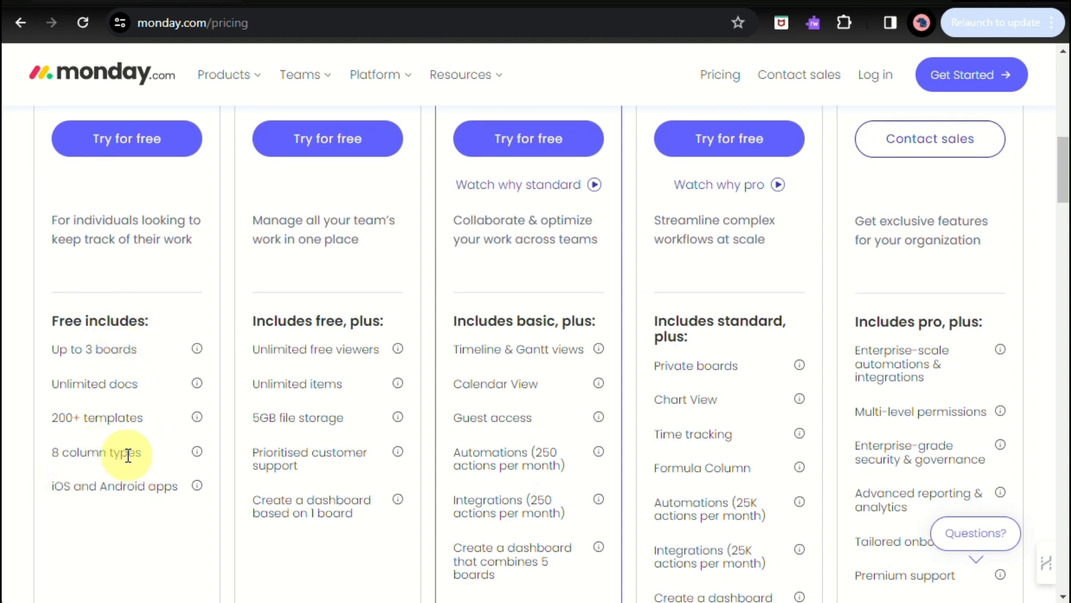
scroll(332, 273, "up", 4)
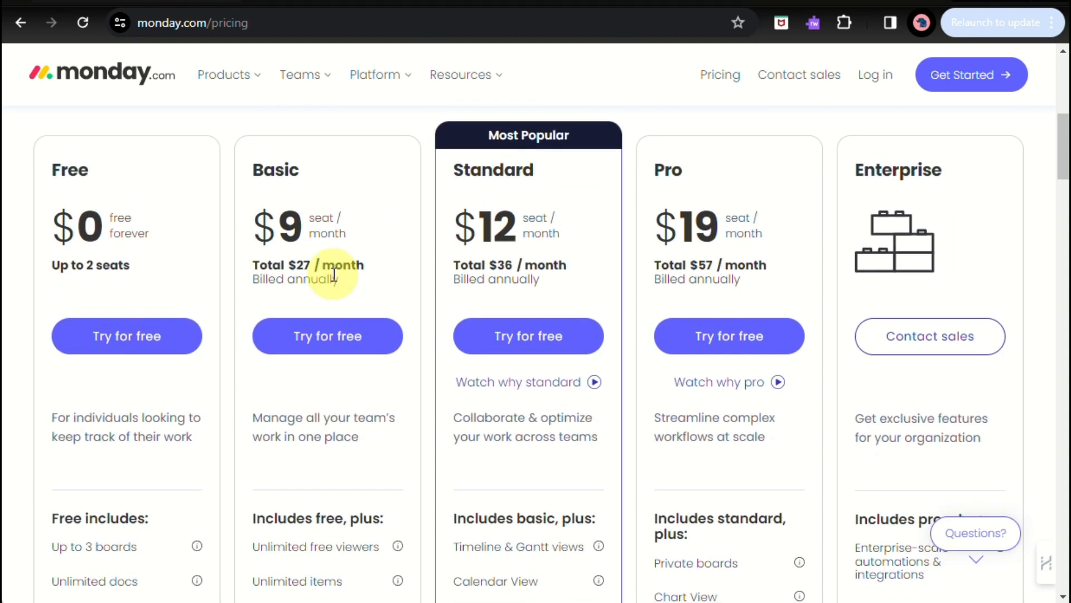
scroll(333, 276, "down", 3)
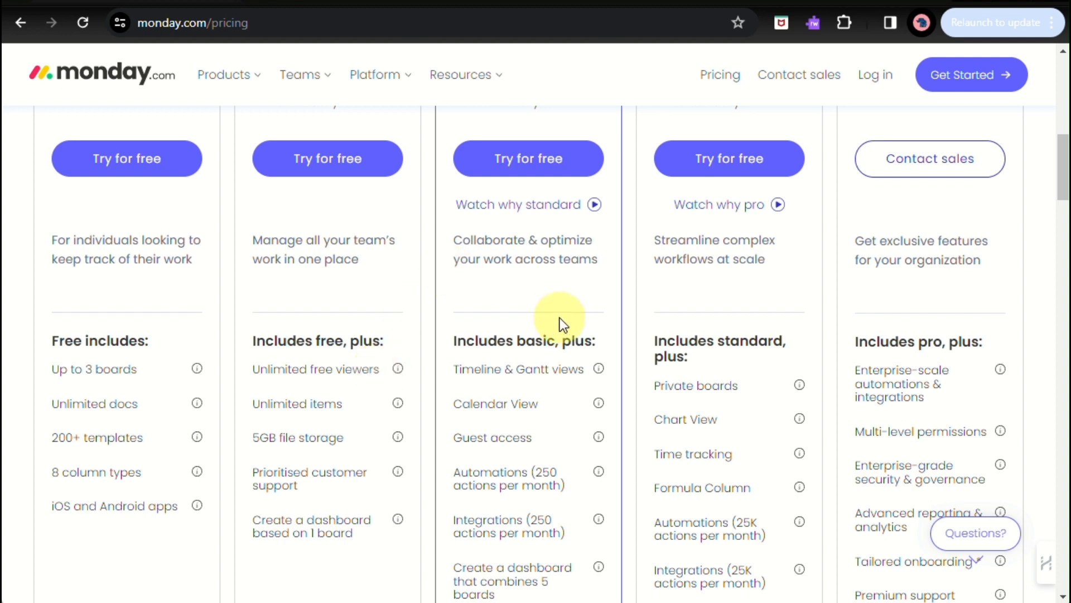
scroll(485, 469, "down", 4)
scroll(484, 472, "up", 2)
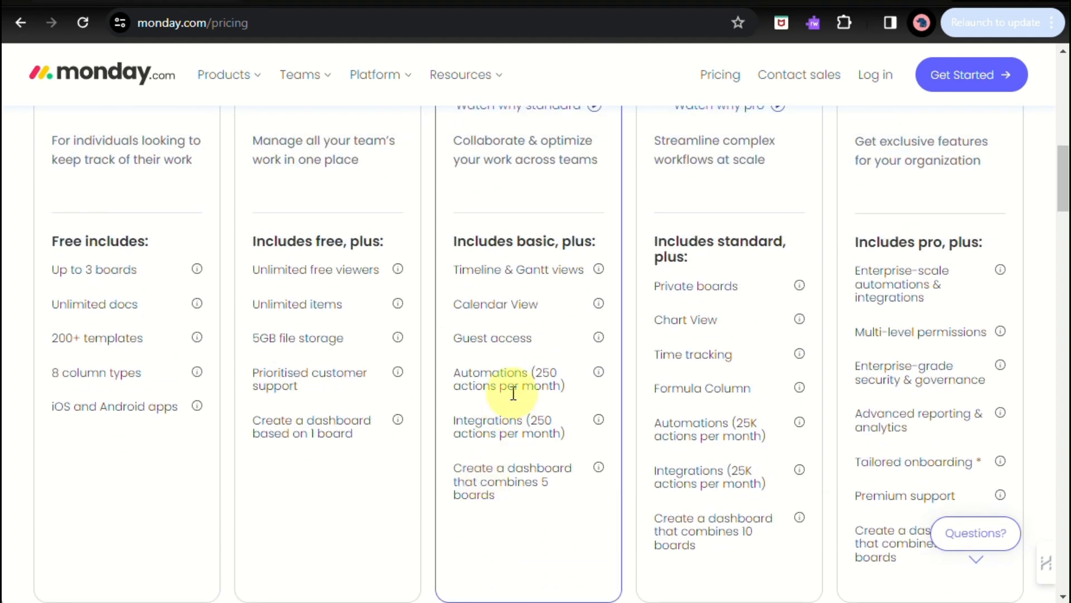
scroll(512, 396, "up", 5)
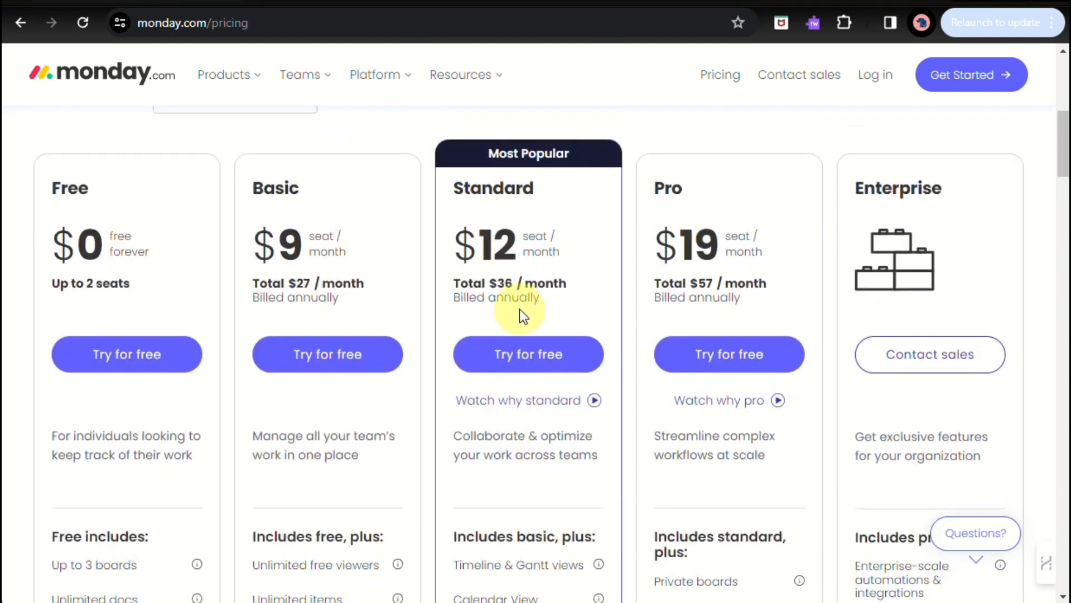
scroll(474, 352, "up", 8)
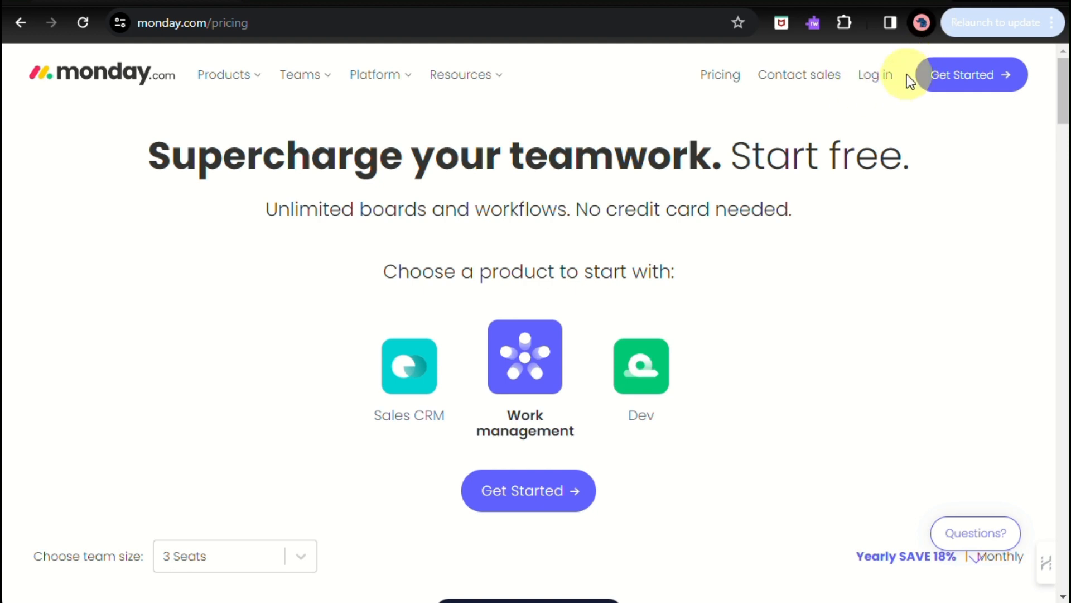
- Start the free sign-up from the home page and register with an existing Google account
scroll(906, 75, "up", 5)
scroll(906, 74, "right", 3)
left_click(873, 160)
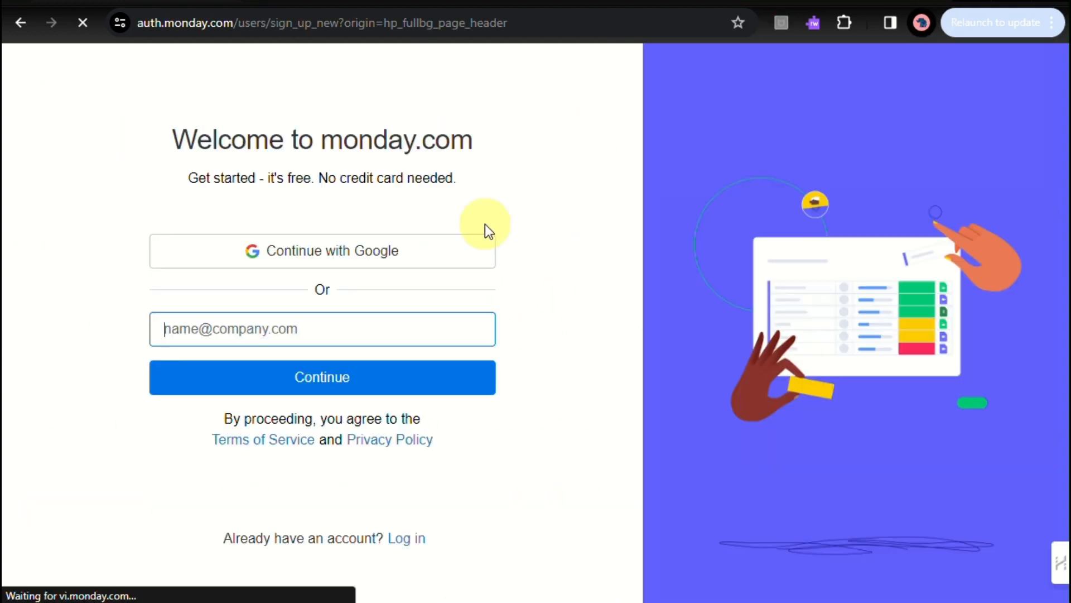
left_click(390, 246)
left_click(441, 332)
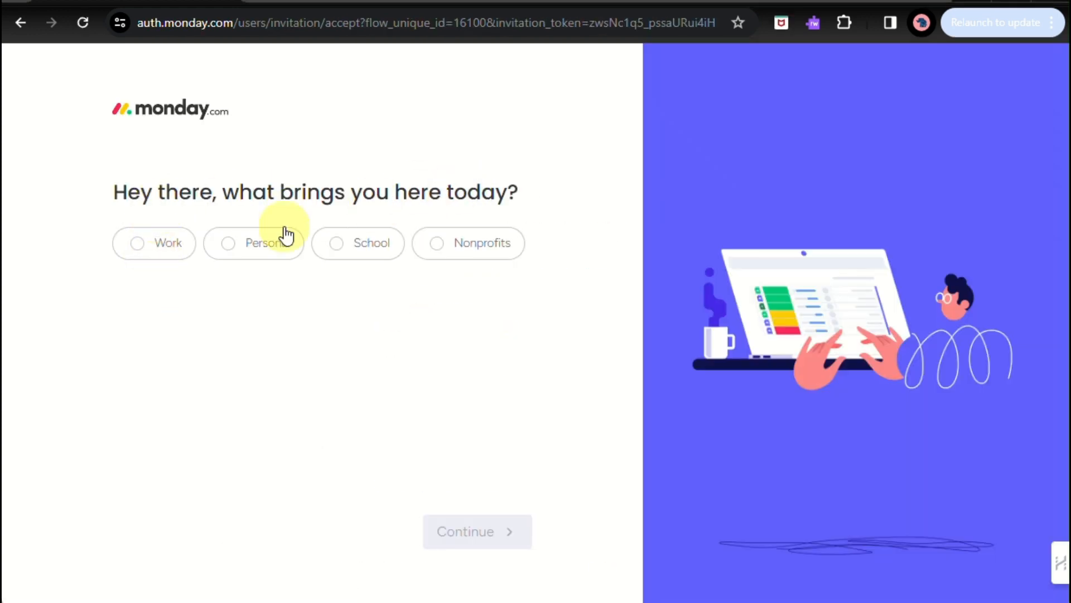
- Answer the sign-up survey with Personal as the purpose and Other as the area to manage first
left_click(269, 242)
left_click(473, 531)
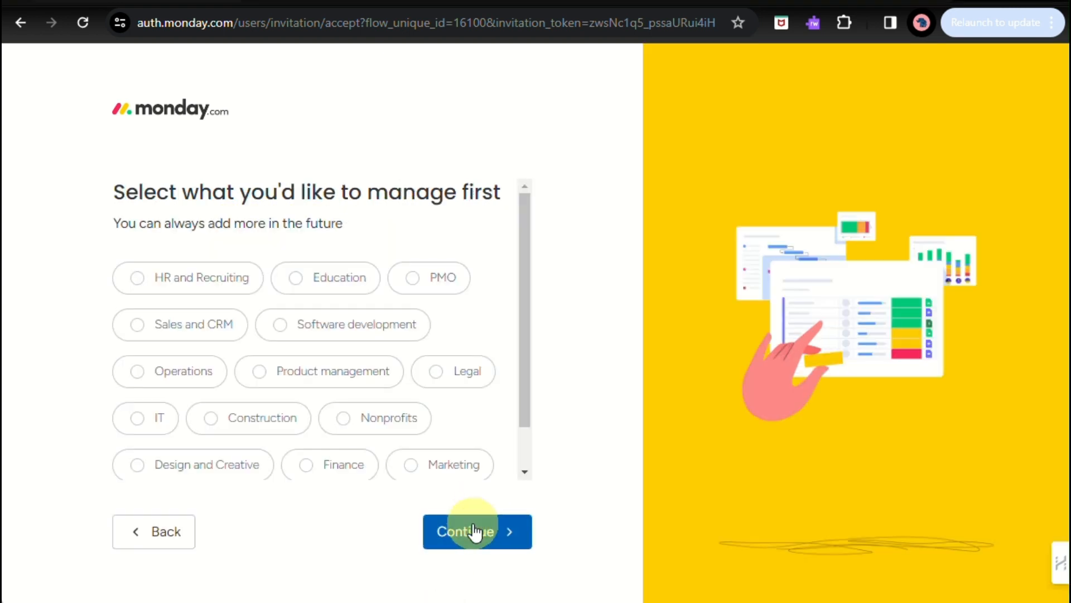
scroll(367, 286, "down", 1)
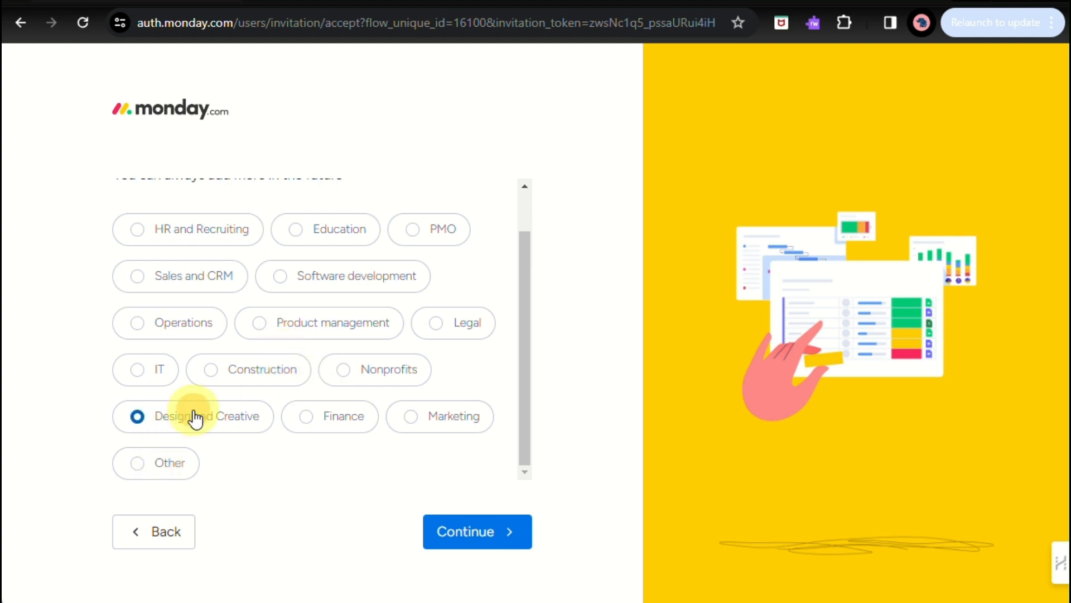
left_click(329, 427)
scroll(330, 430, "up", 1)
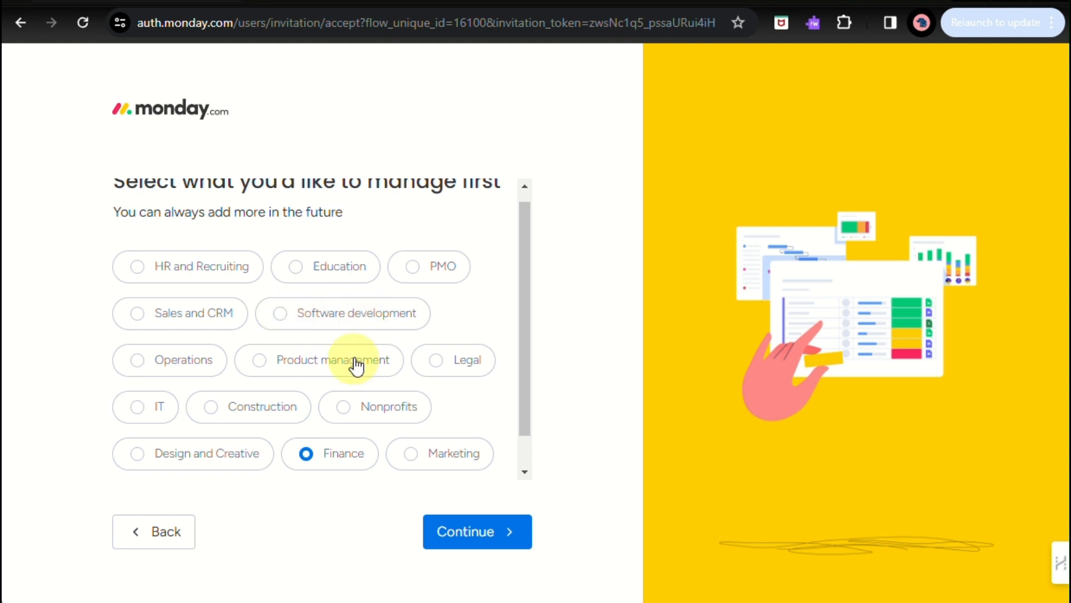
scroll(329, 379, "down", 1)
left_click(193, 459)
left_click(483, 527)
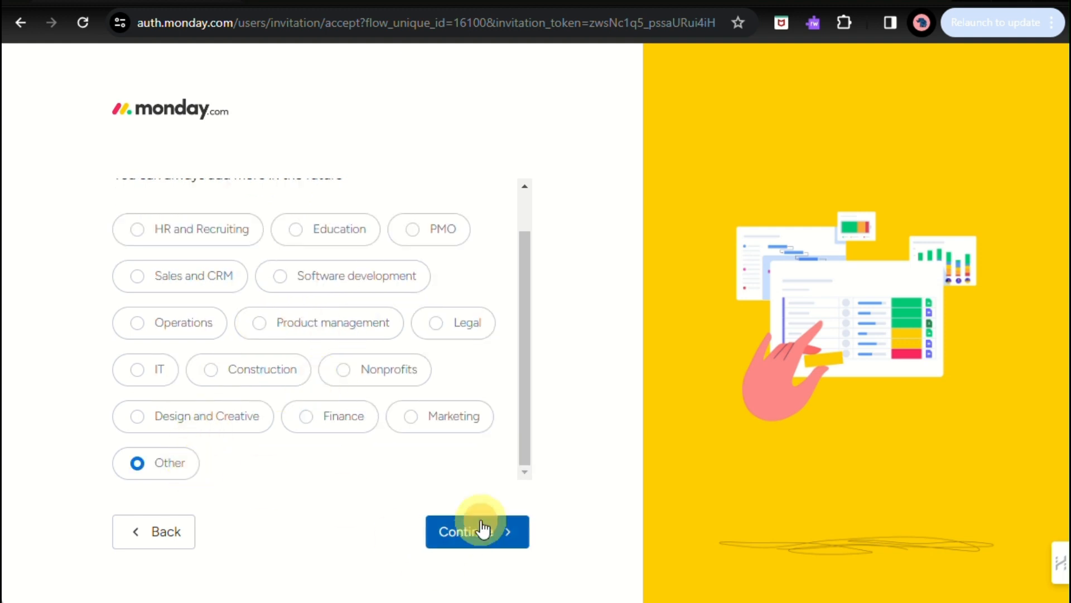
- Choose Task management as the first focus and Friend / Colleague as how the service was heard about
scroll(399, 411, "up", 1)
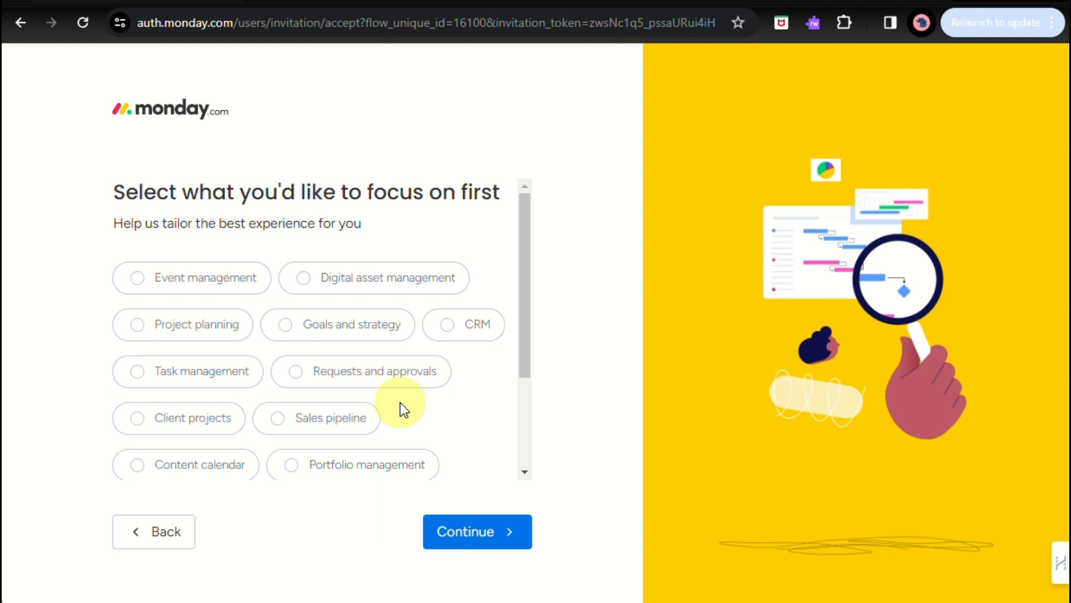
left_click(241, 384)
left_click(504, 538)
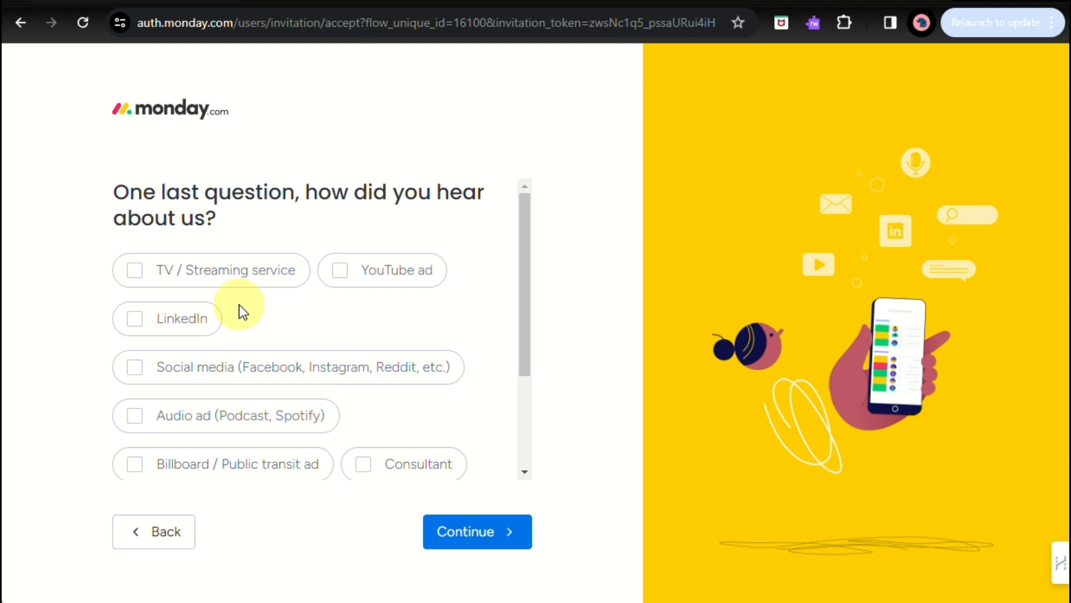
scroll(296, 390, "down", 3)
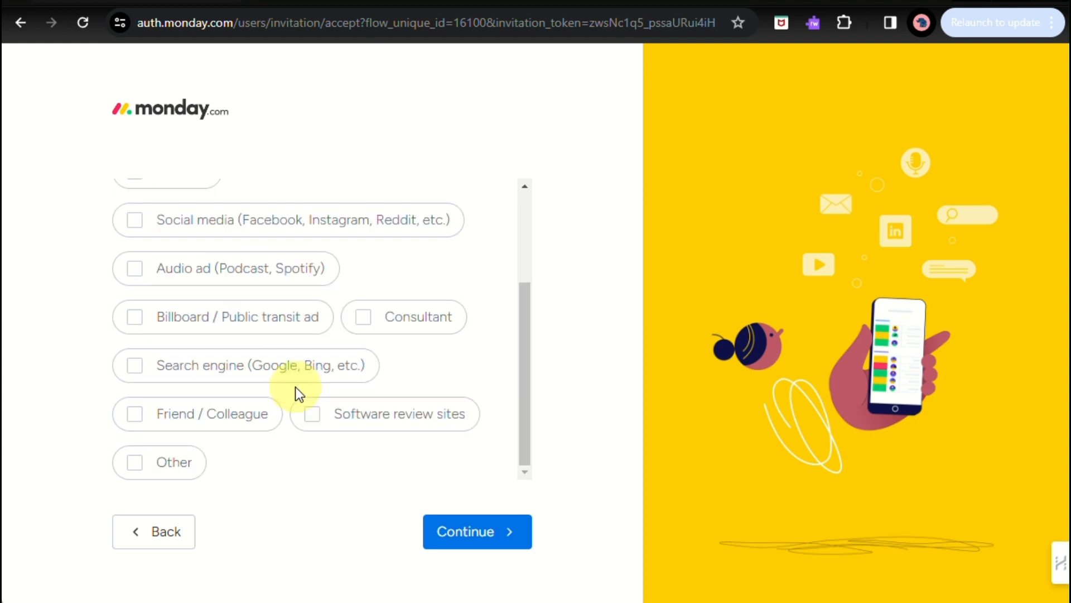
left_click(179, 421)
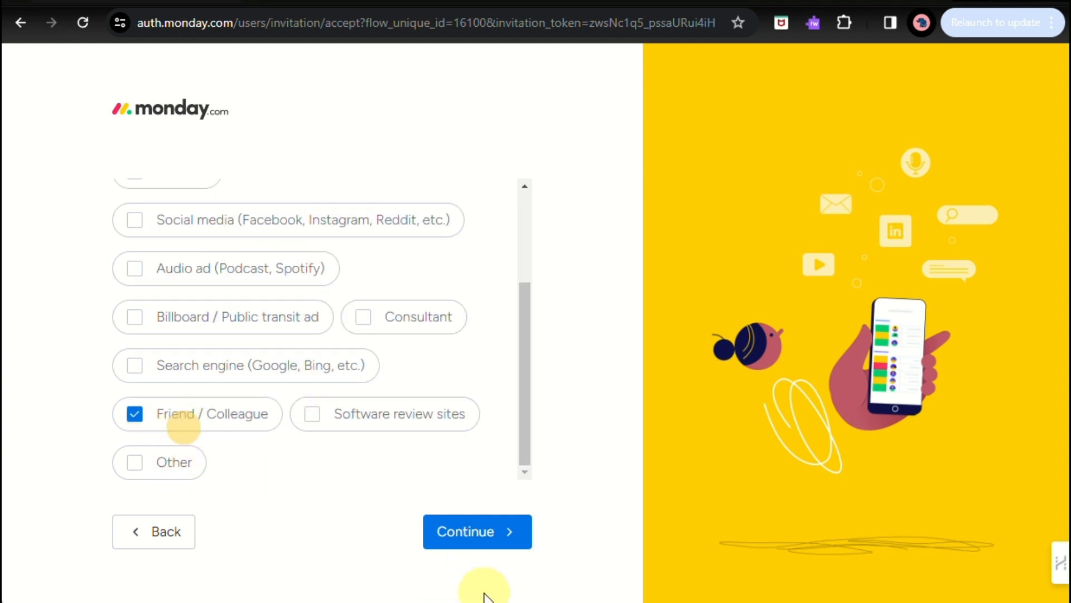
left_click(488, 544)
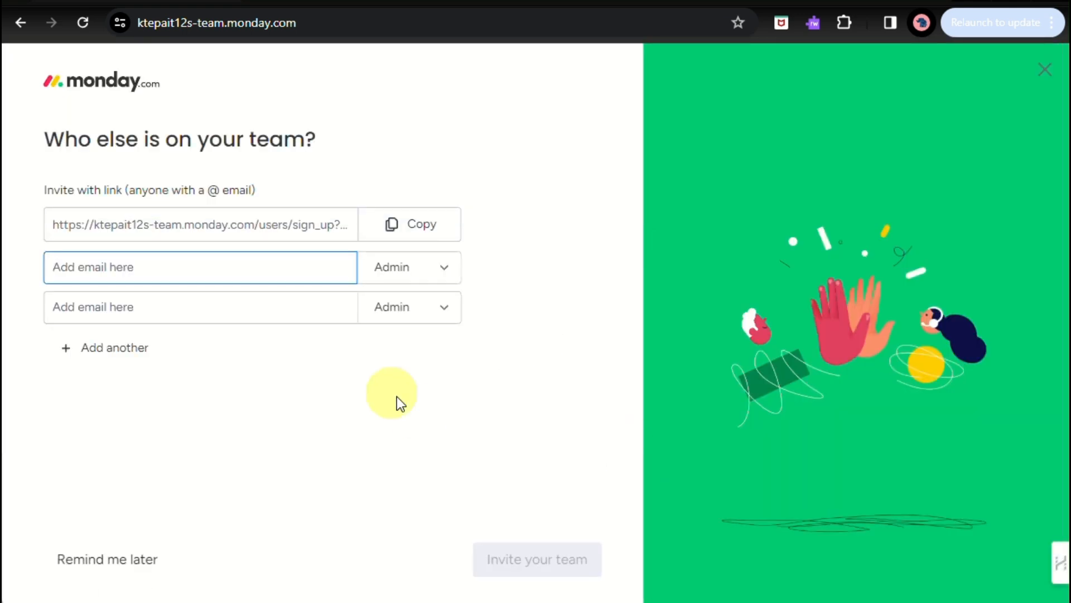
- Postpone inviting team members and name the first board "zi"
left_click(124, 558)
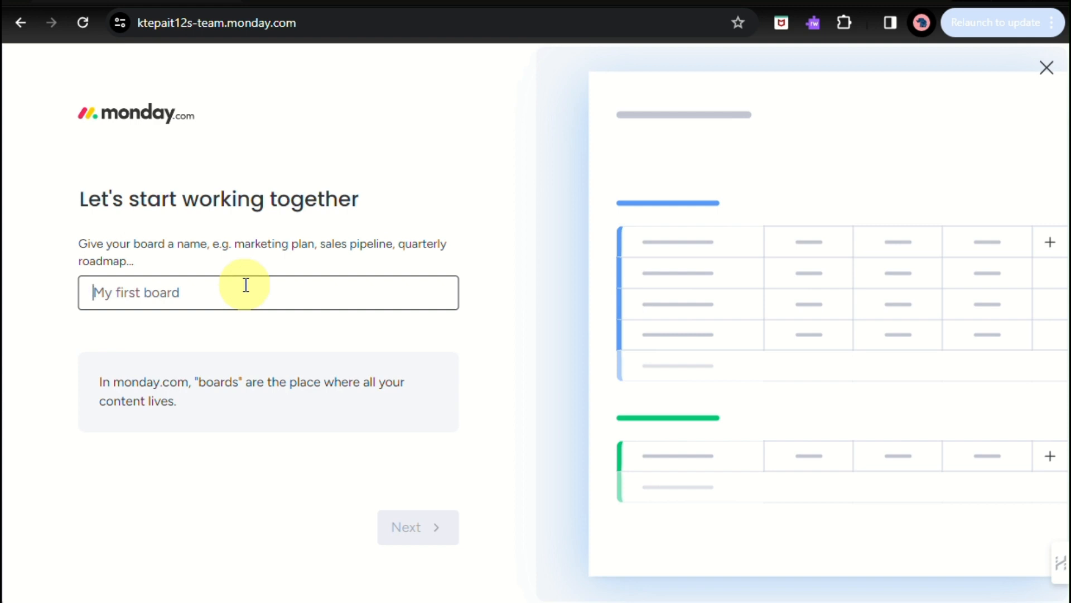
type("zi")
left_click(418, 525)
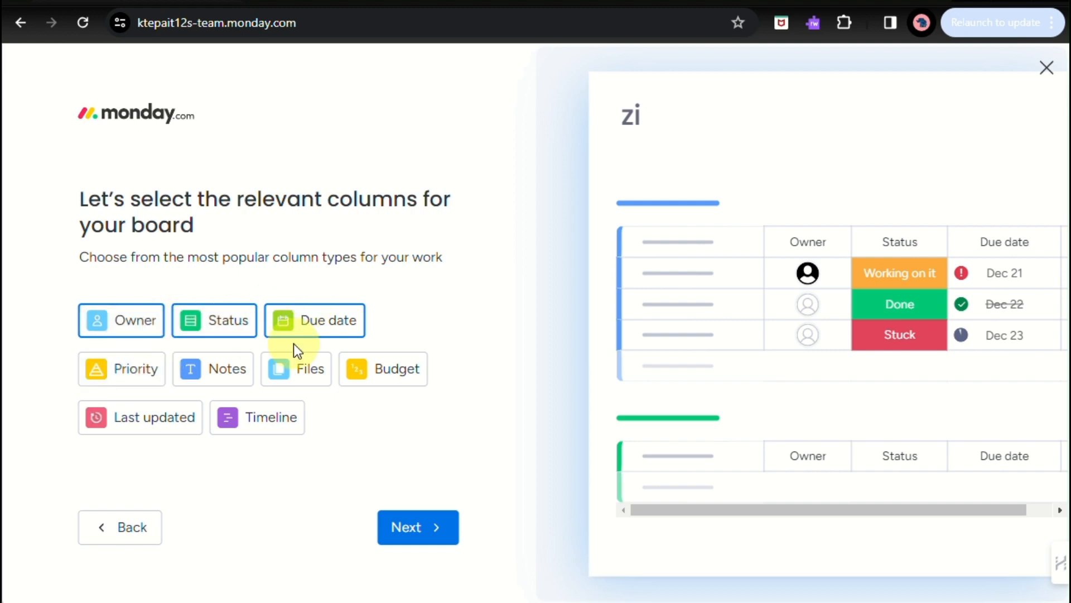
- Keep the Owner, Status and Due date columns and add Priority, Notes, Files and Timeline columns to the board
left_click(232, 326)
left_click(215, 329)
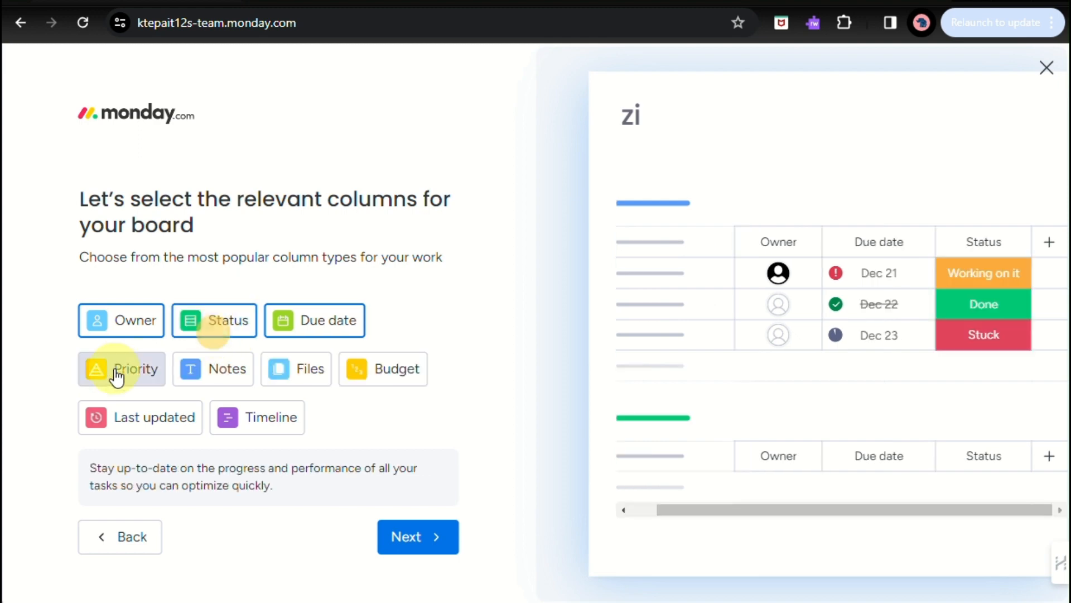
left_click(116, 373)
left_click(217, 377)
left_click(305, 375)
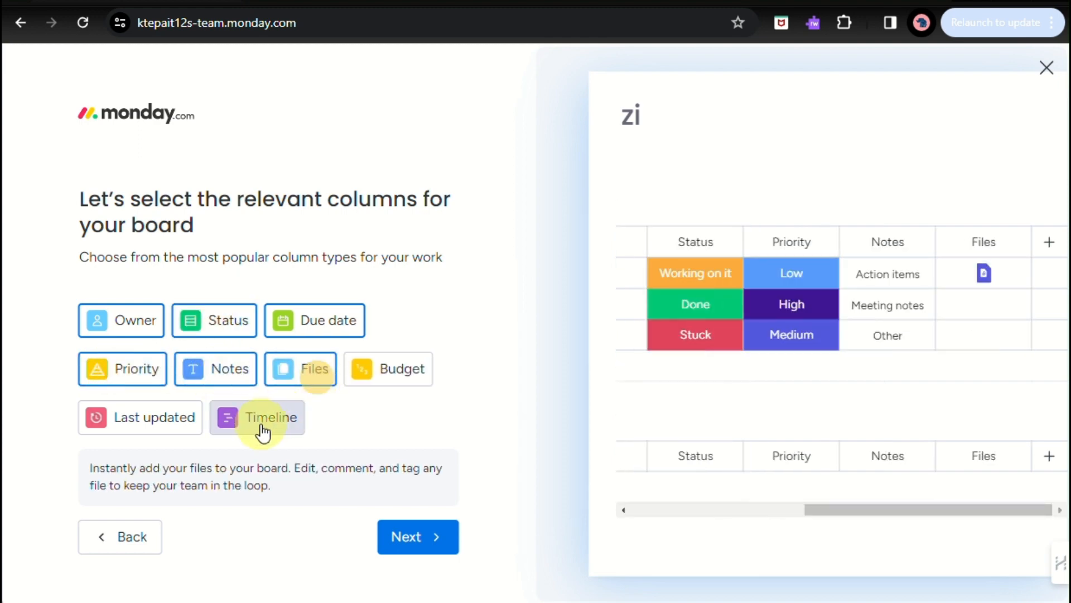
left_click(261, 424)
left_click(427, 555)
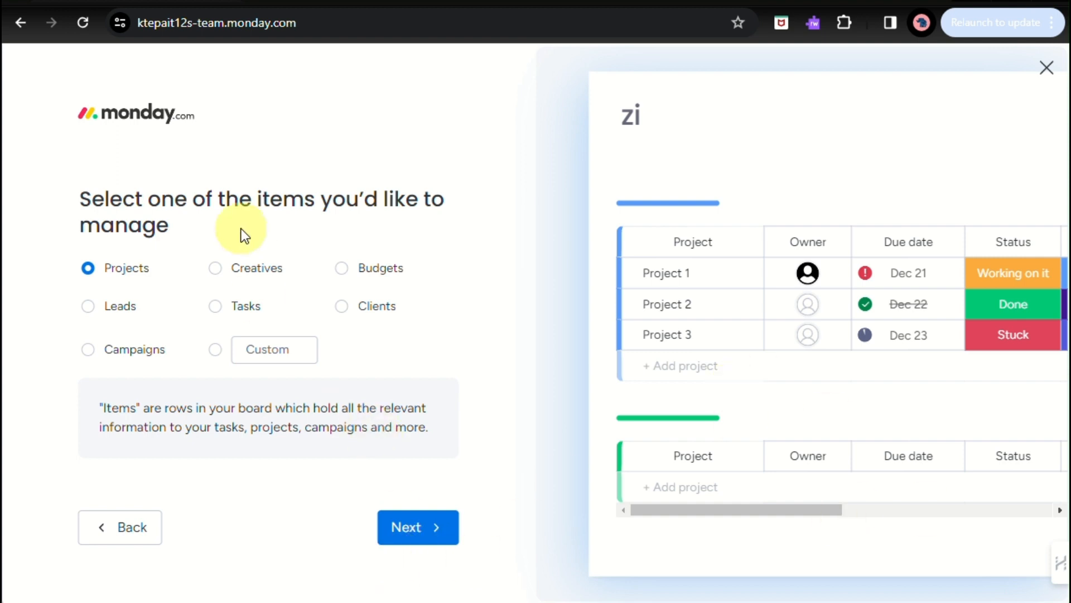
- Set Tasks as the items to manage and add the Timeline view layout to the board
left_click(216, 307)
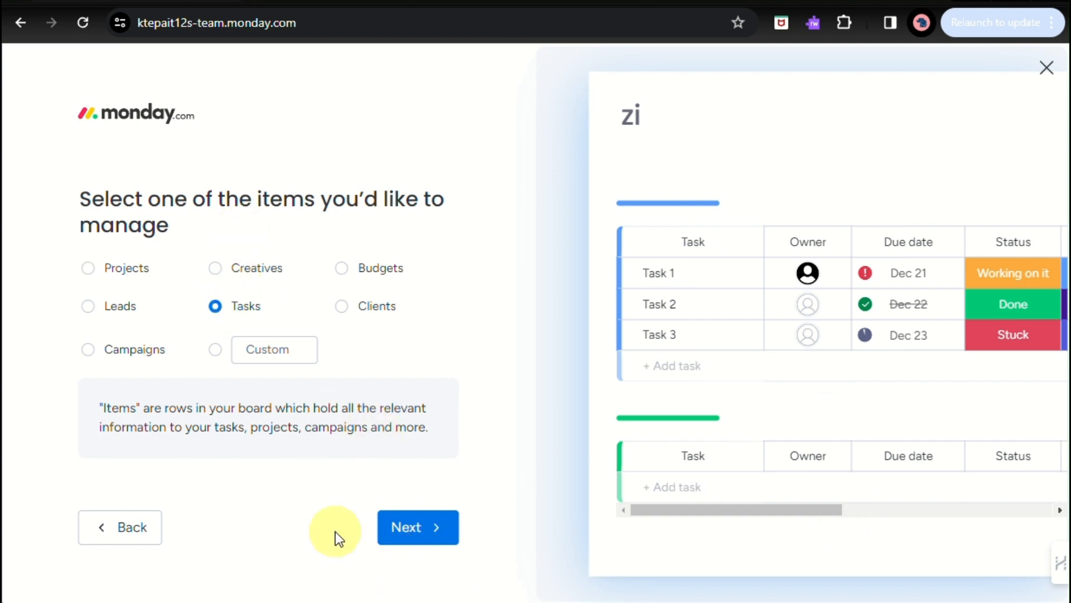
left_click(428, 523)
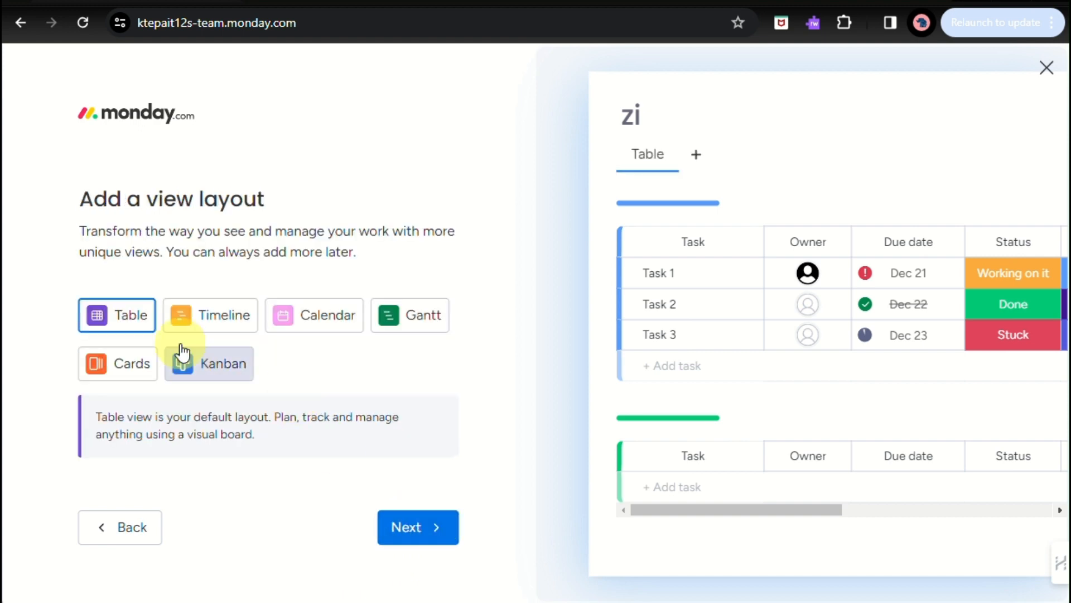
left_click(218, 320)
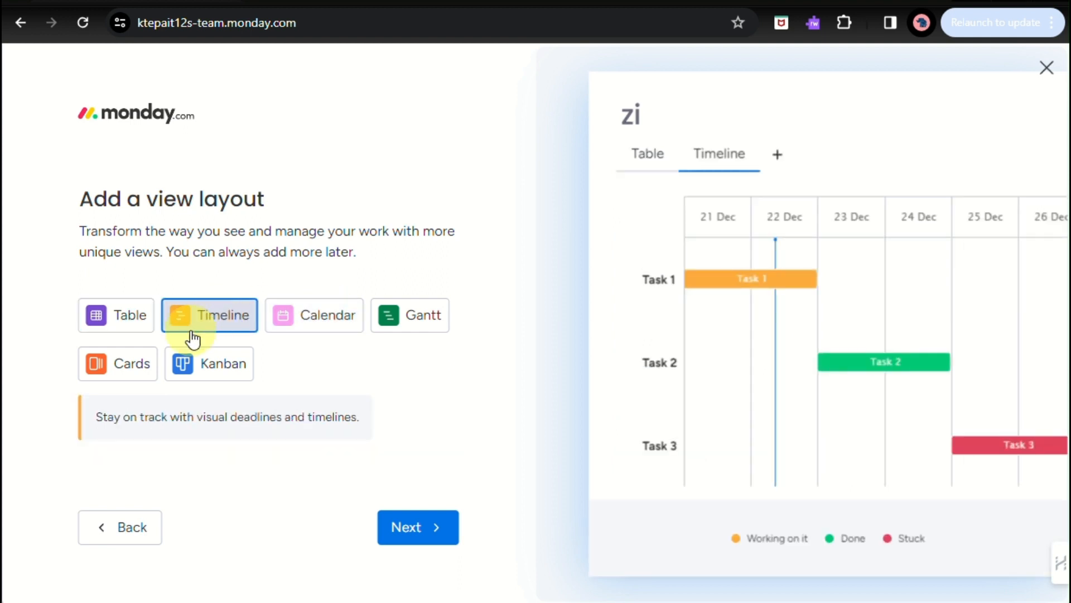
left_click(435, 527)
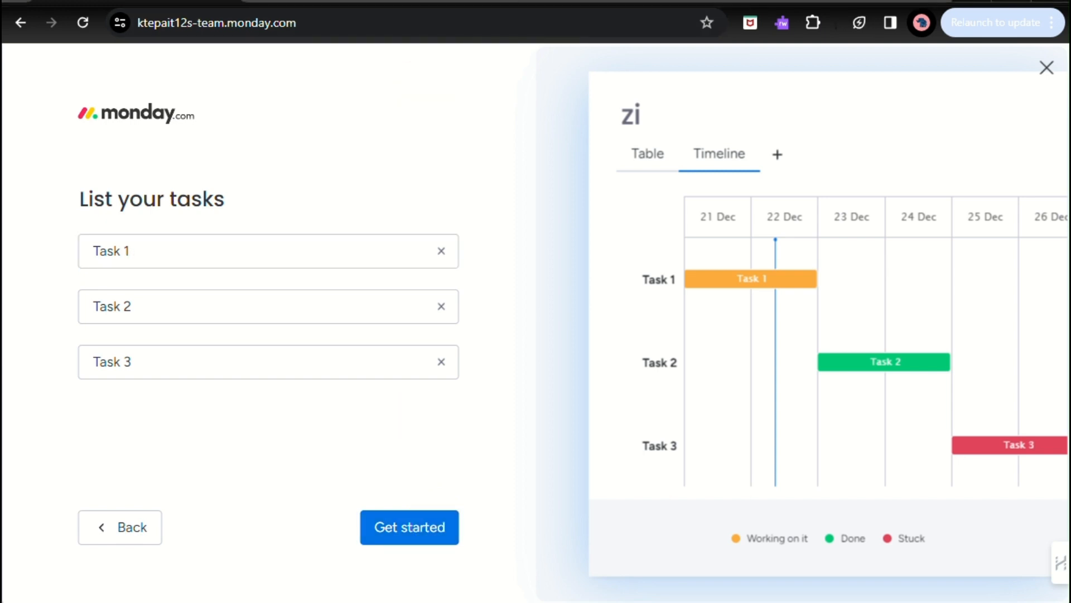
- Keep the default names Task 1, Task 2 and Task 3 and finish the board setup
left_click(394, 263)
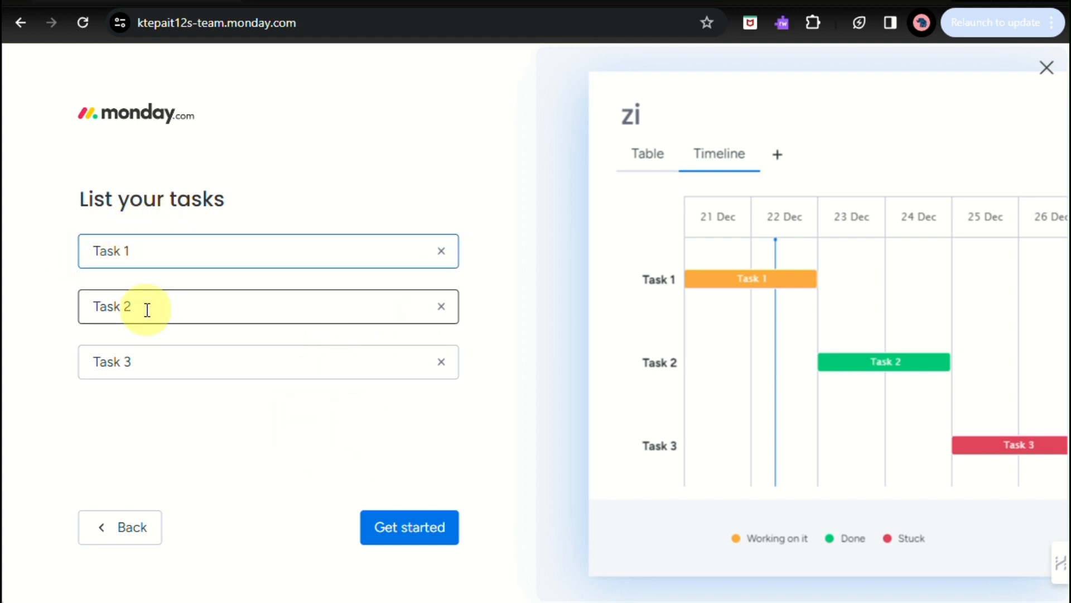
left_click_drag(114, 306, 163, 313)
left_click_drag(184, 363, 83, 369)
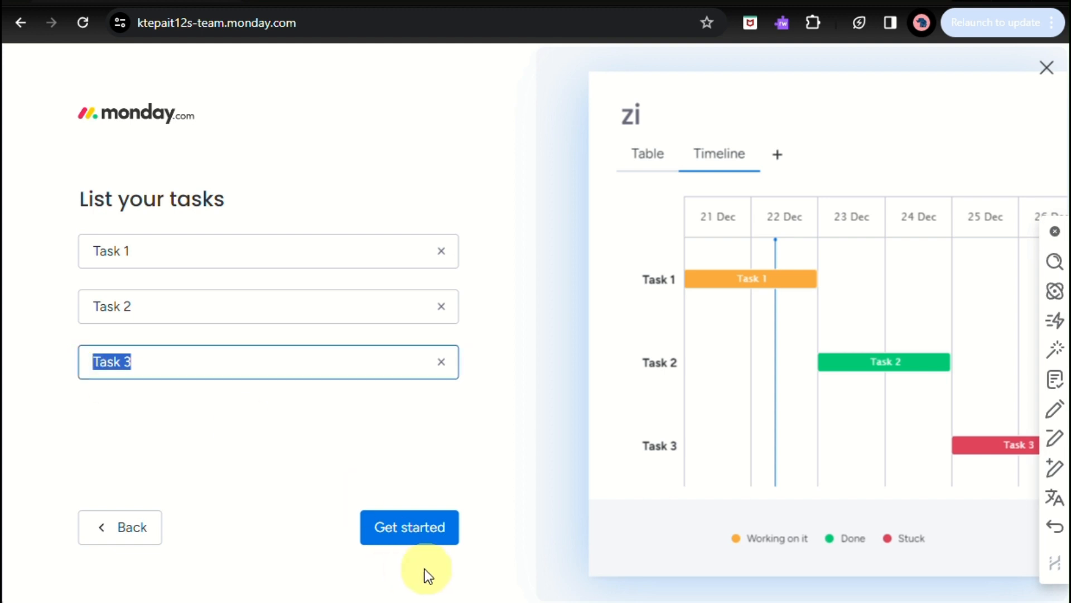
left_click(435, 533)
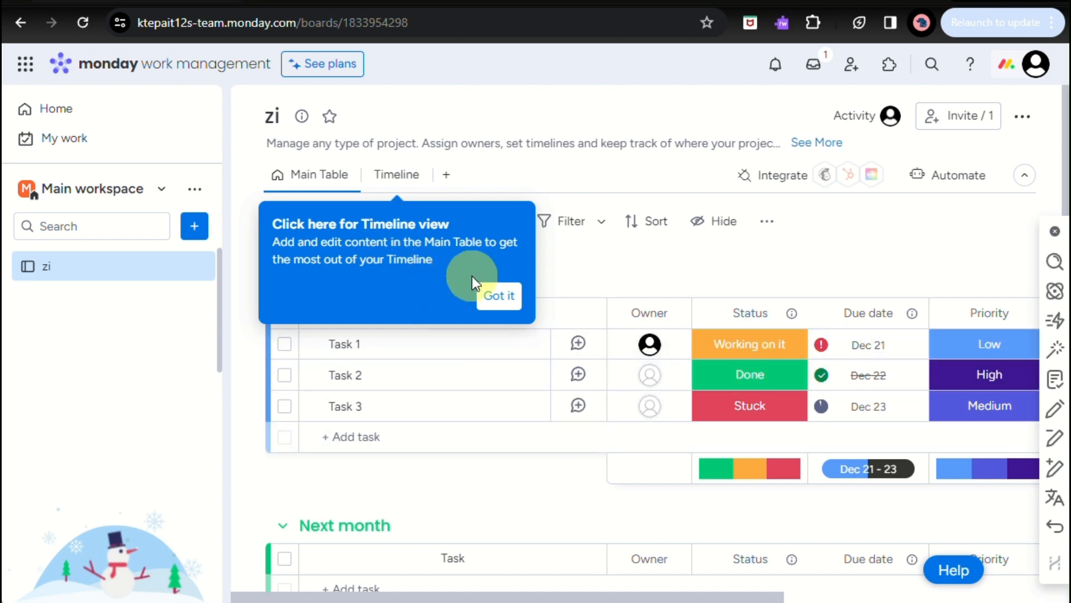
- Dismiss the Timeline view tip, start the introductory walkthrough and close it at the status label page
left_click(500, 296)
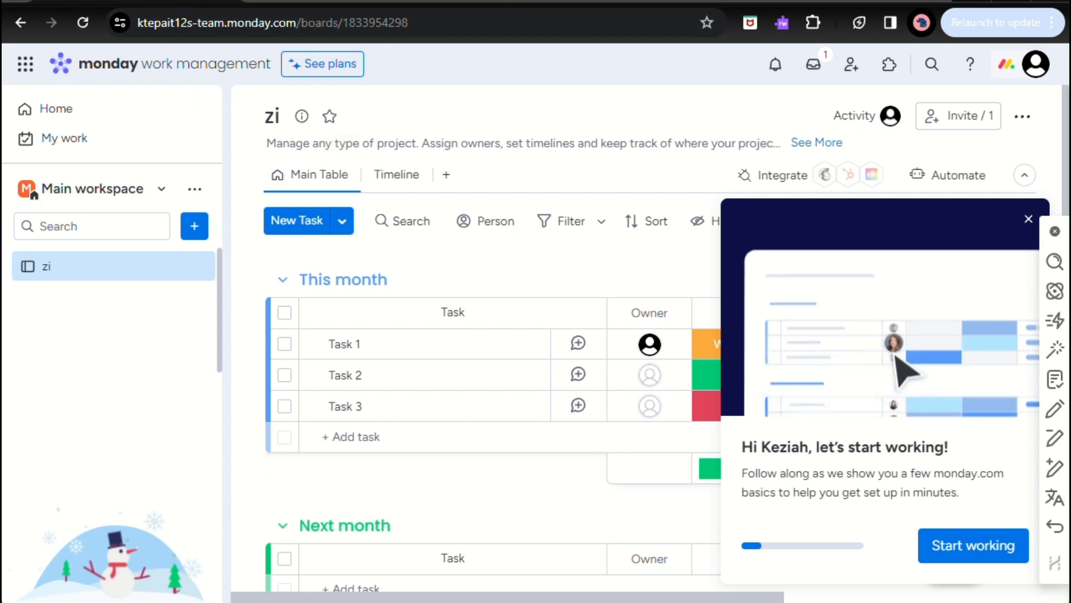
left_click(970, 546)
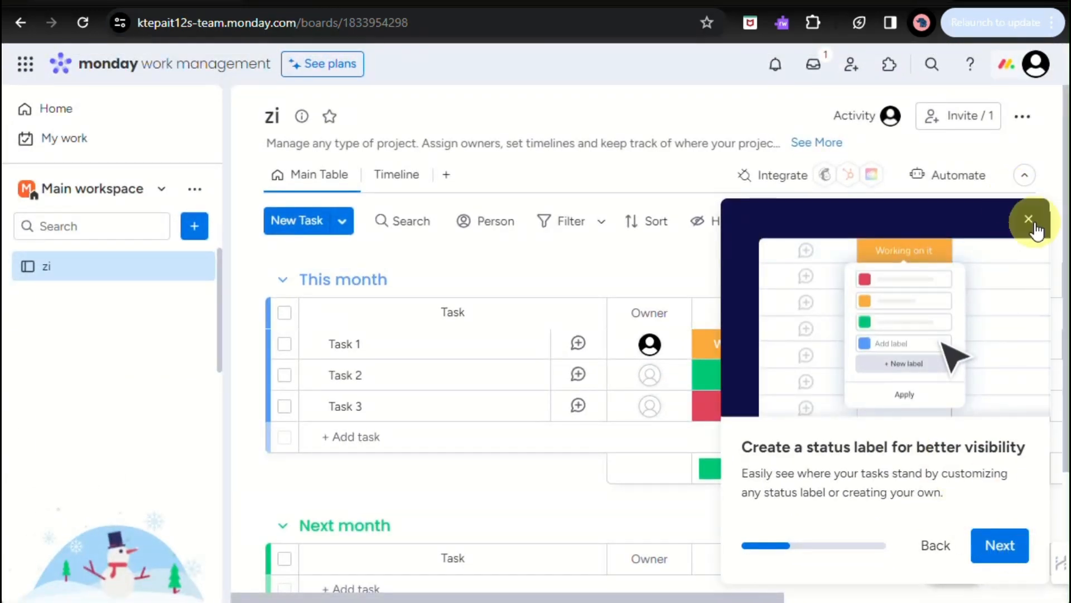
left_click(1029, 219)
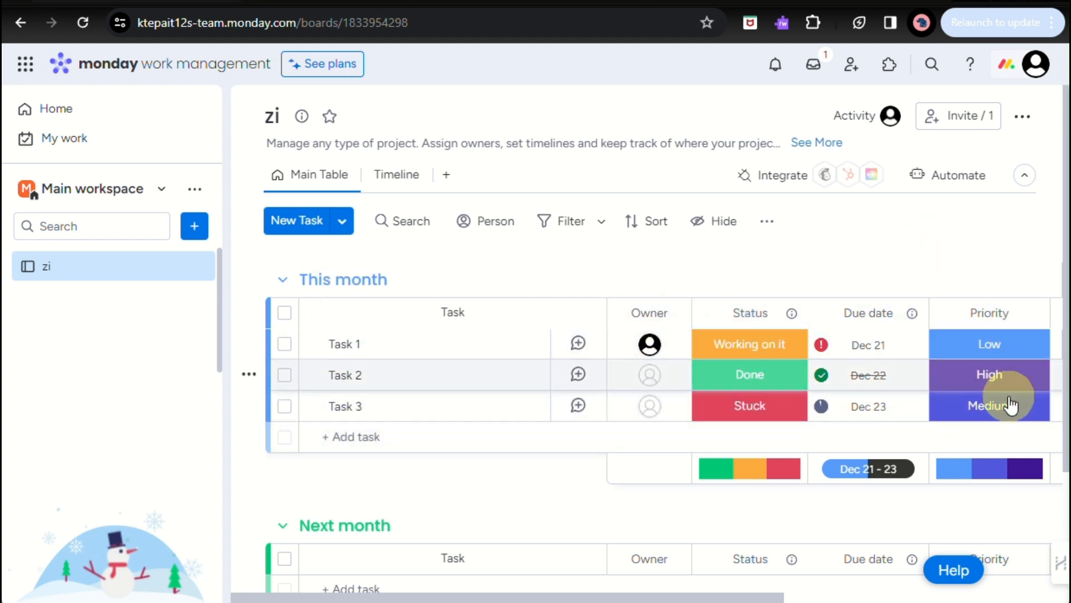
- Look over the board's columns, status summaries and the This month and Next month groups
scroll(970, 368, "right", 1)
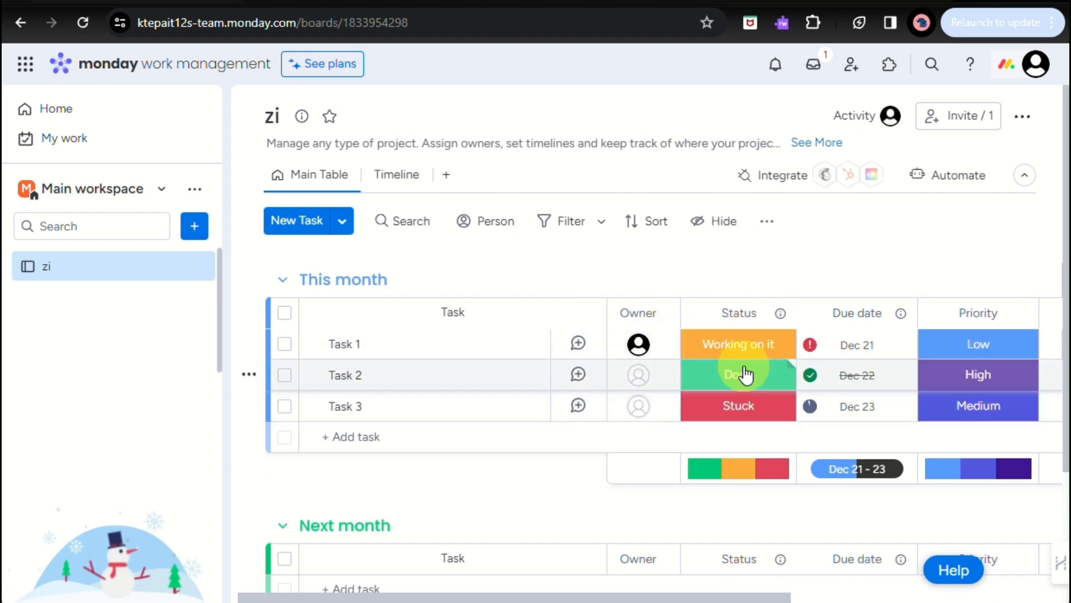
scroll(715, 424, "down", 2)
scroll(681, 490, "right", 5)
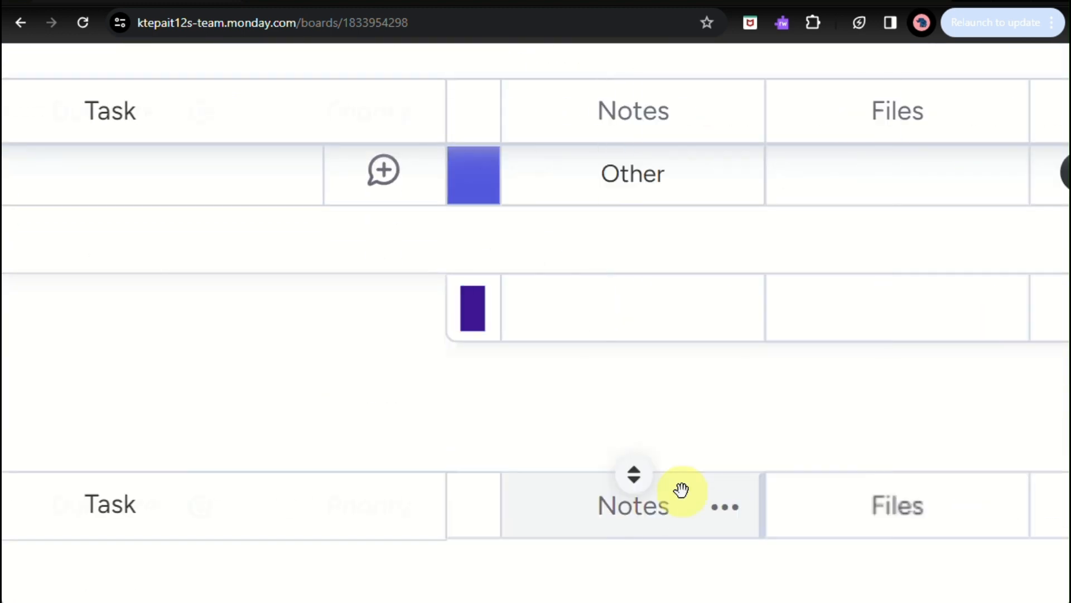
scroll(681, 490, "left", 1)
scroll(681, 490, "down", 3)
scroll(691, 389, "left", 5)
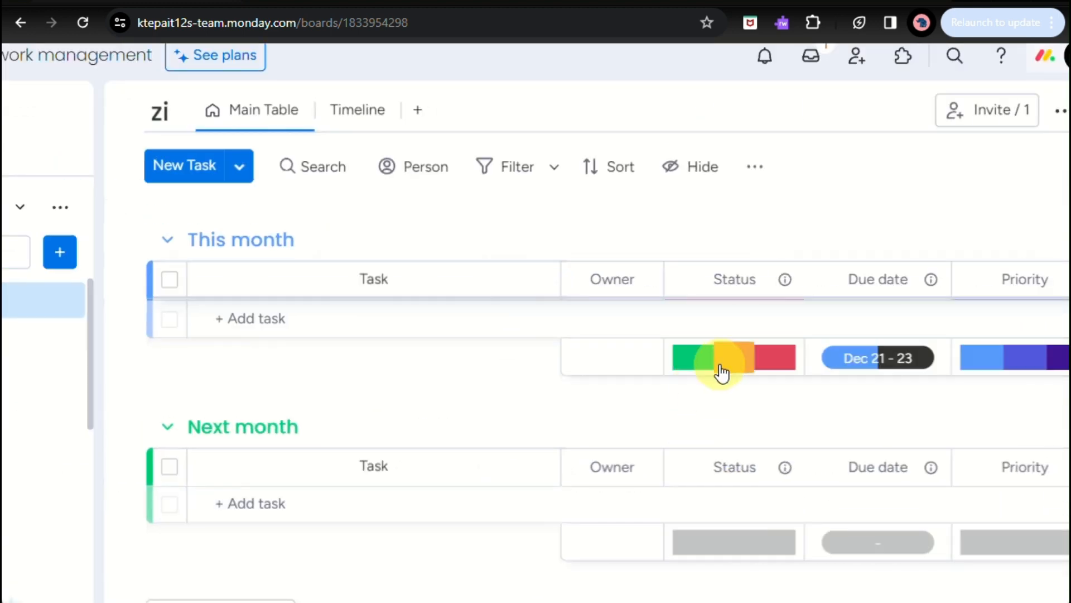
mouse_move(726, 371)
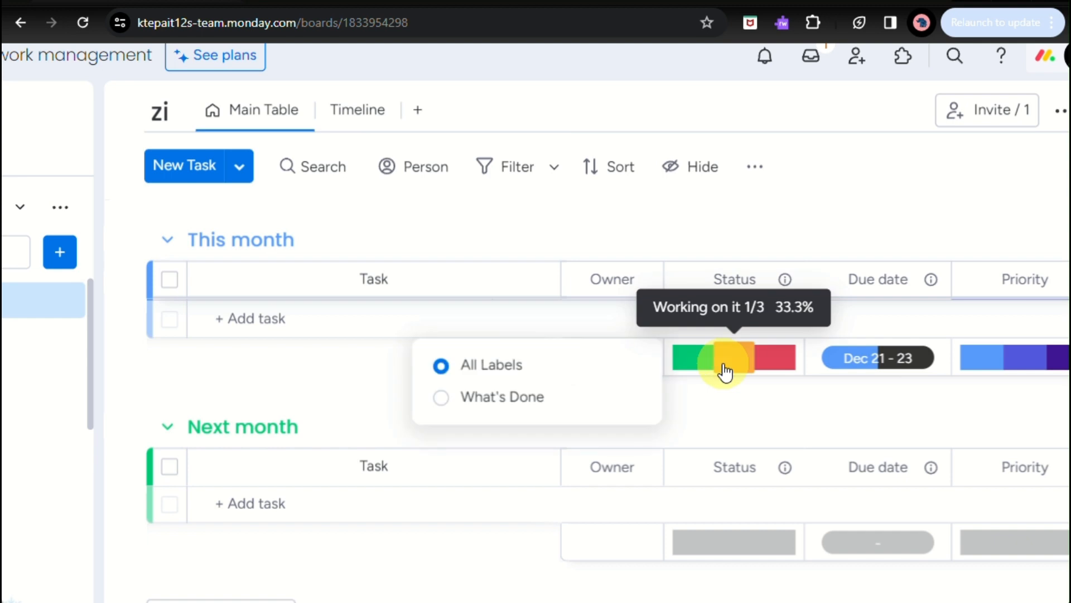
scroll(723, 402, "up", 3)
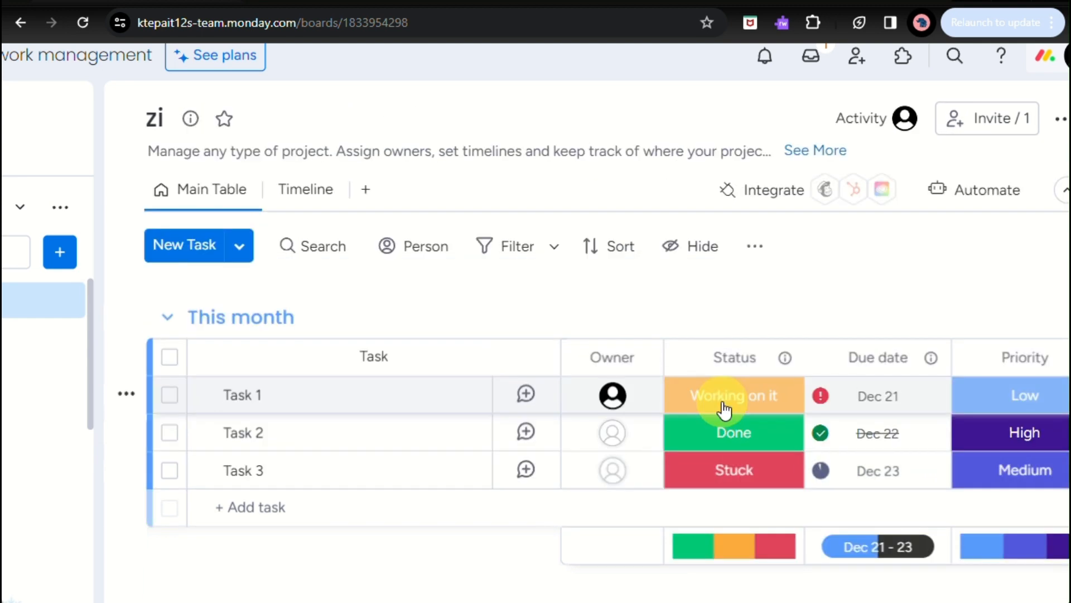
scroll(724, 402, "down", 4)
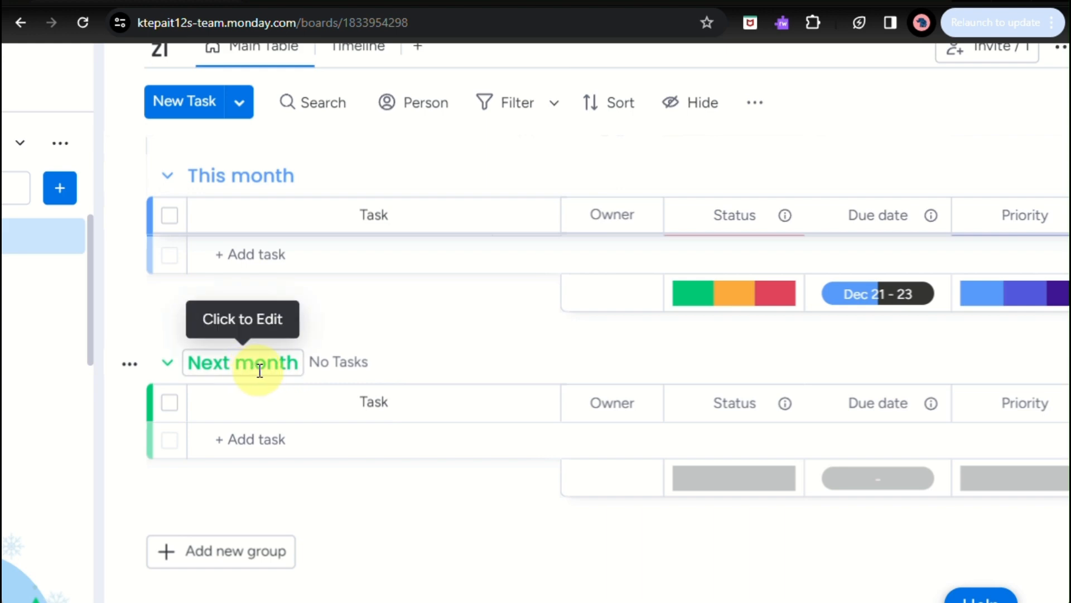
scroll(303, 403, "up", 3)
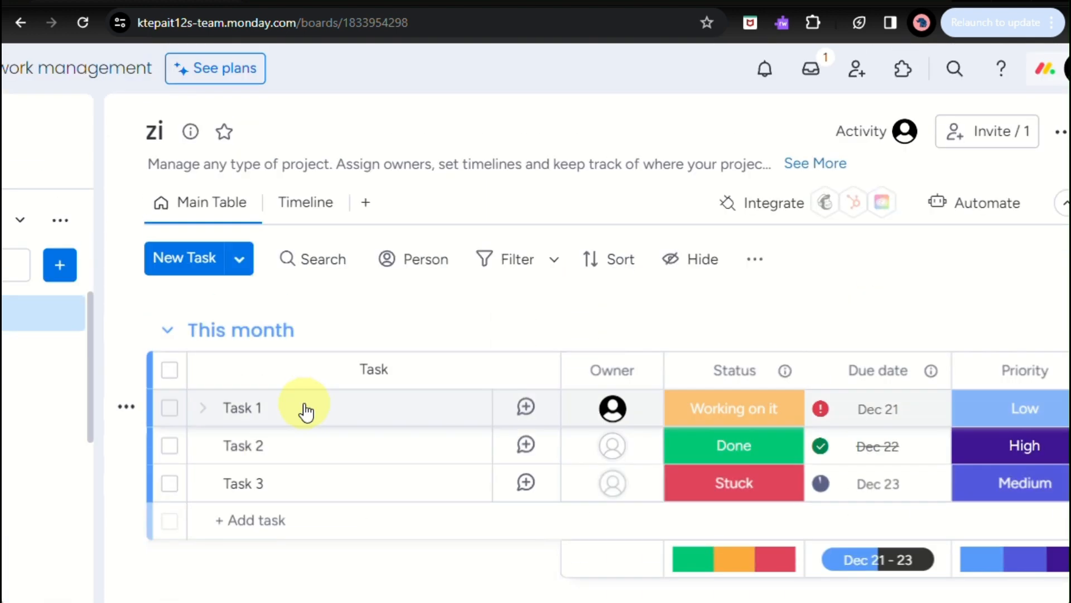
scroll(304, 403, "down", 2)
scroll(262, 430, "up", 3)
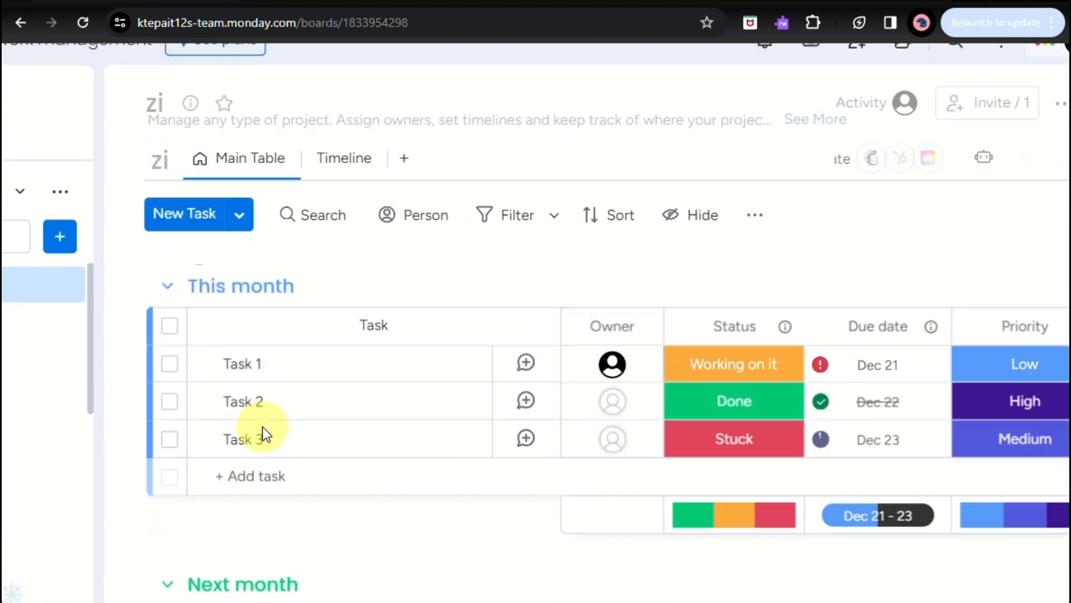
scroll(262, 427, "down", 3)
scroll(262, 424, "up", 3)
scroll(206, 232, "down", 3)
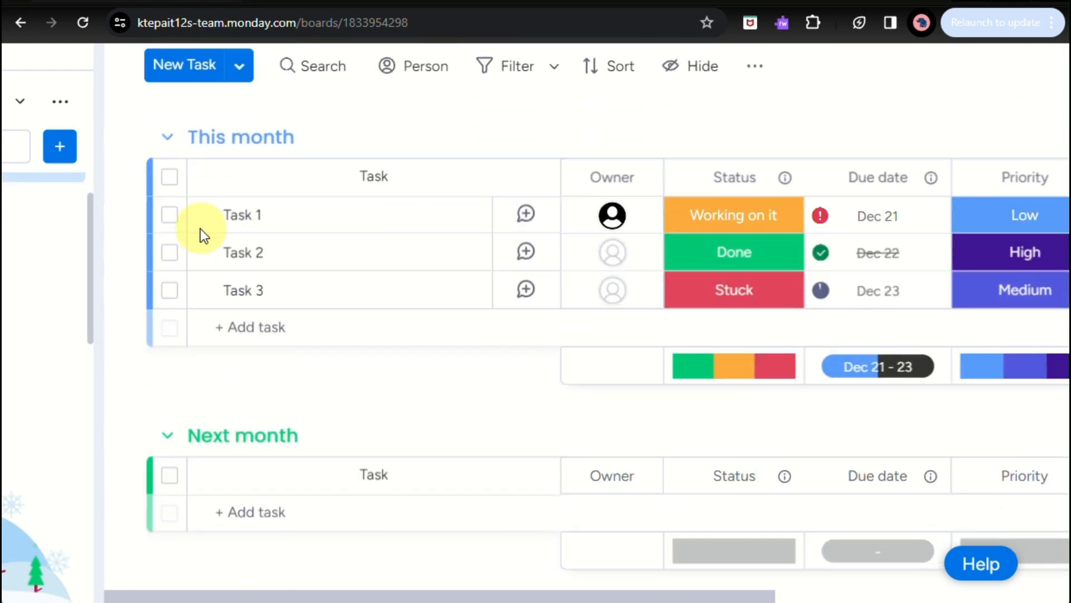
- Add a new group below Next month and name it "project 1"
left_click(215, 522)
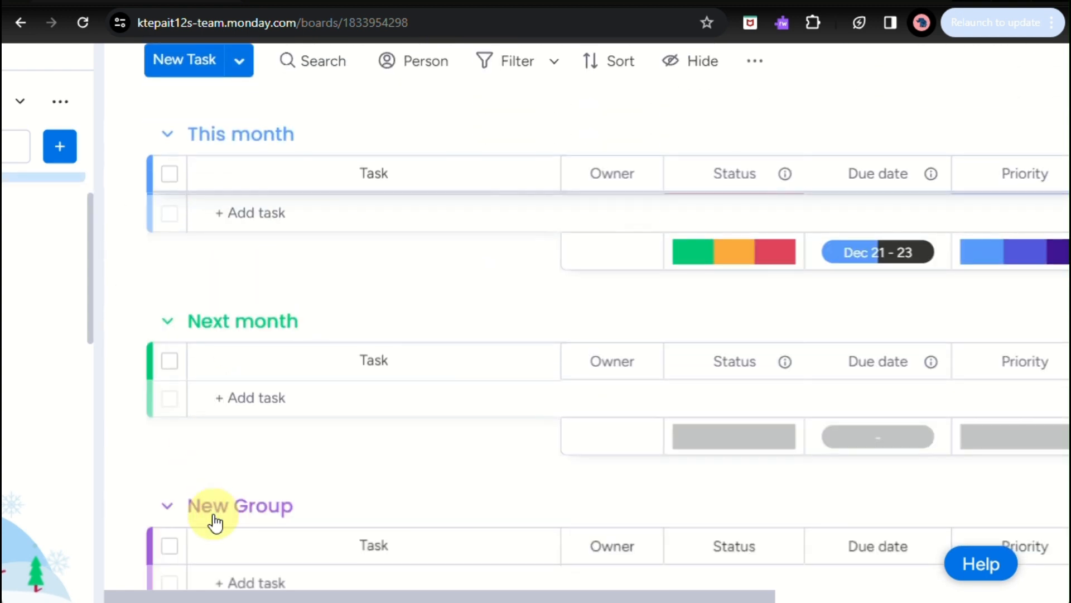
scroll(213, 514, "down", 3)
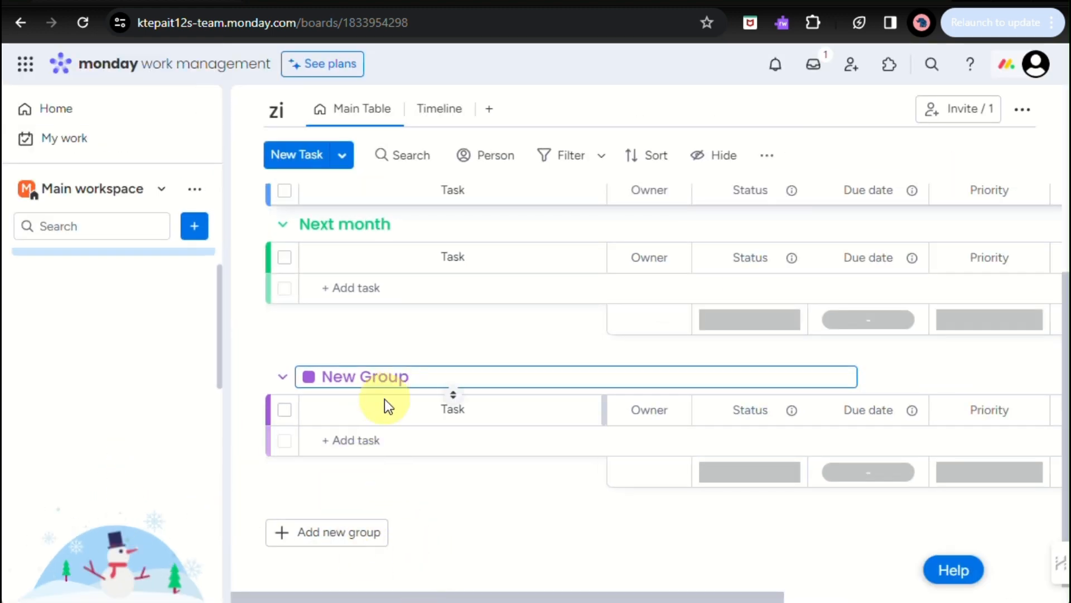
left_click_drag(431, 381, 205, 411)
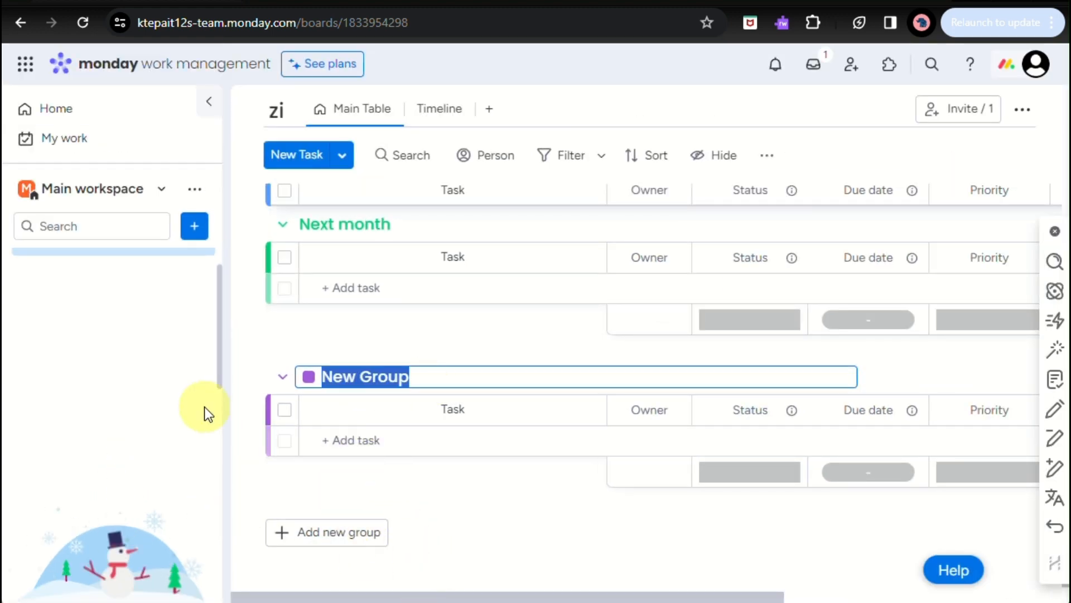
type("project 1")
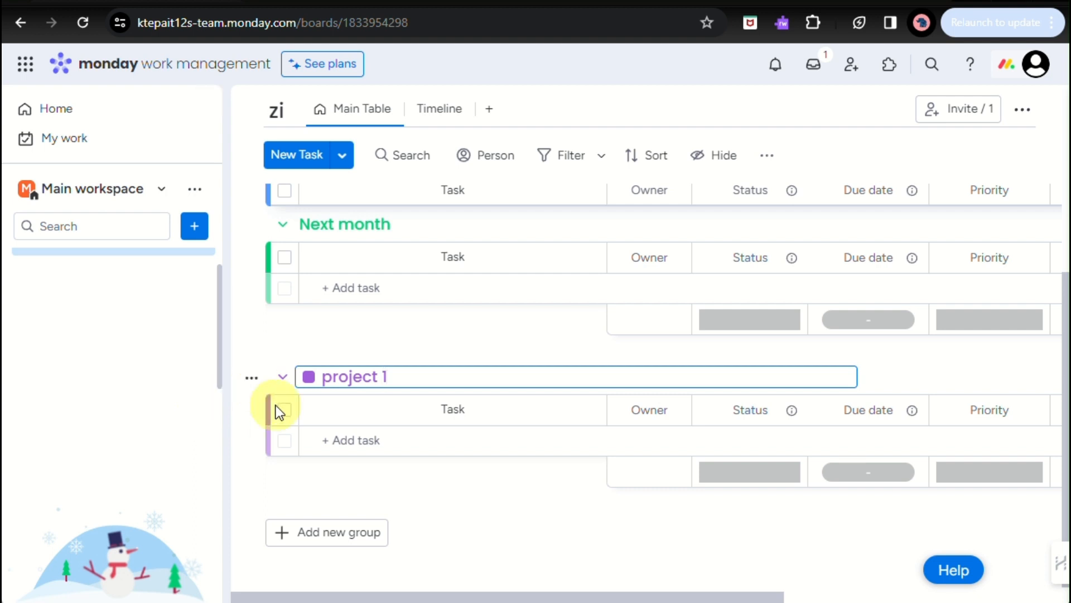
- Add three tasks named "task 1", "task 2" and "submission" to the project 1 group
left_click(347, 441)
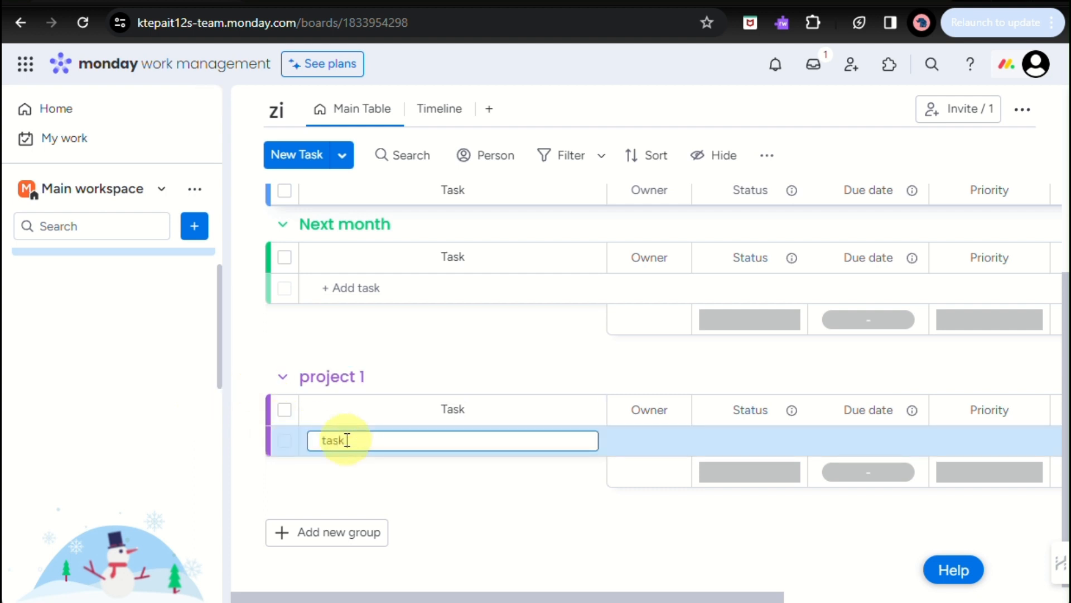
type("task 1")
key("Return")
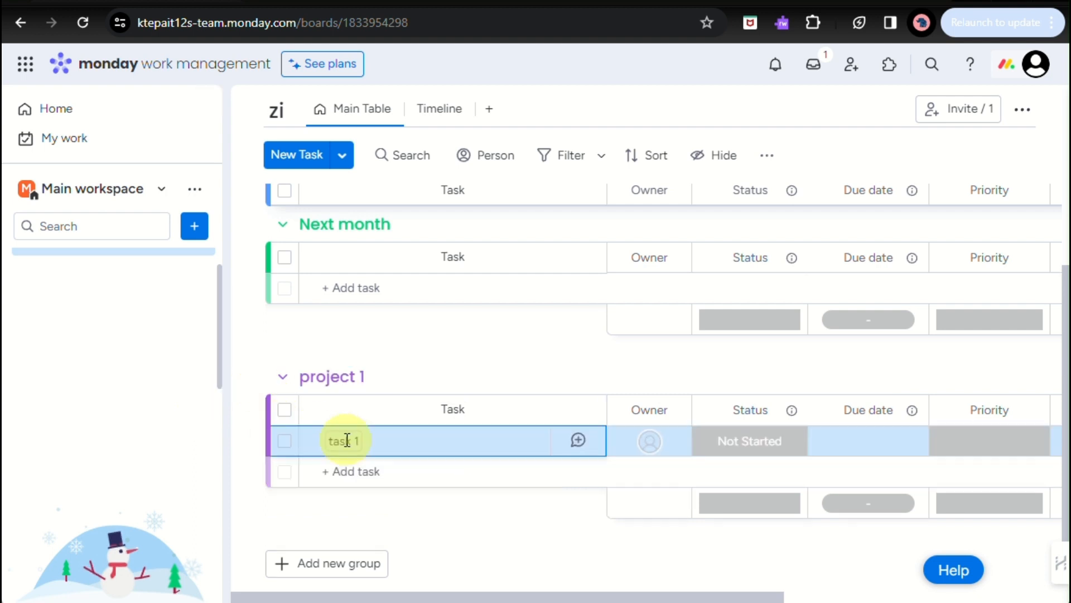
left_click(391, 486)
type("task 2")
key("Return")
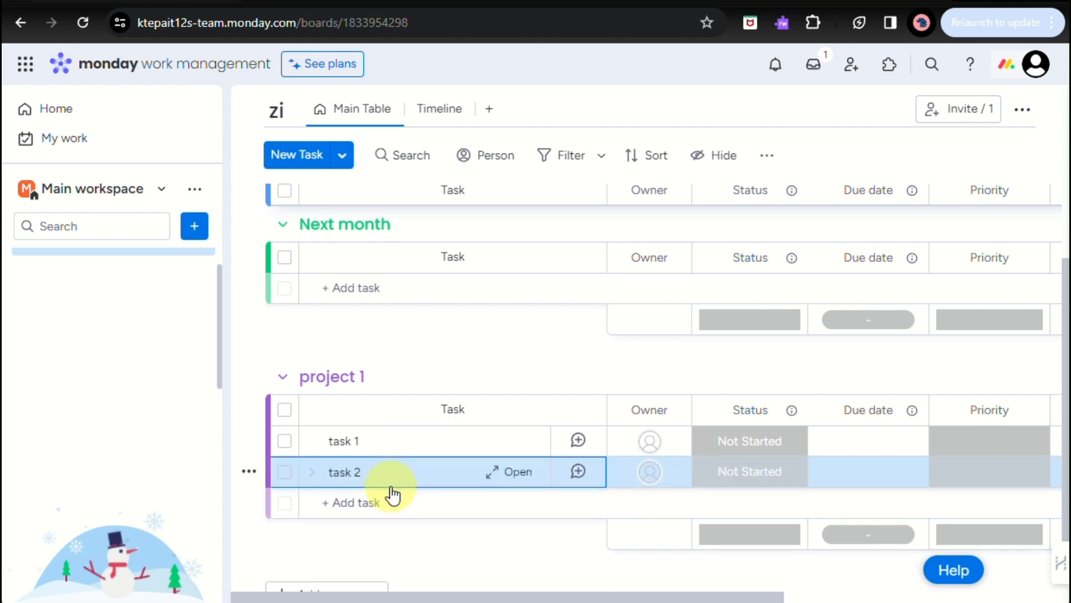
left_click(398, 502)
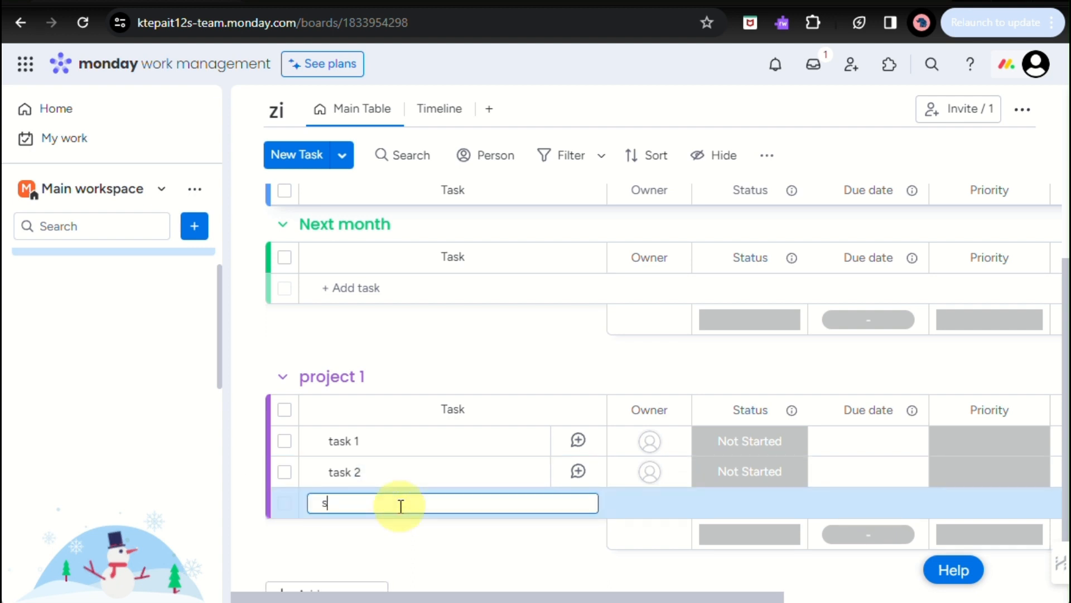
key("Return")
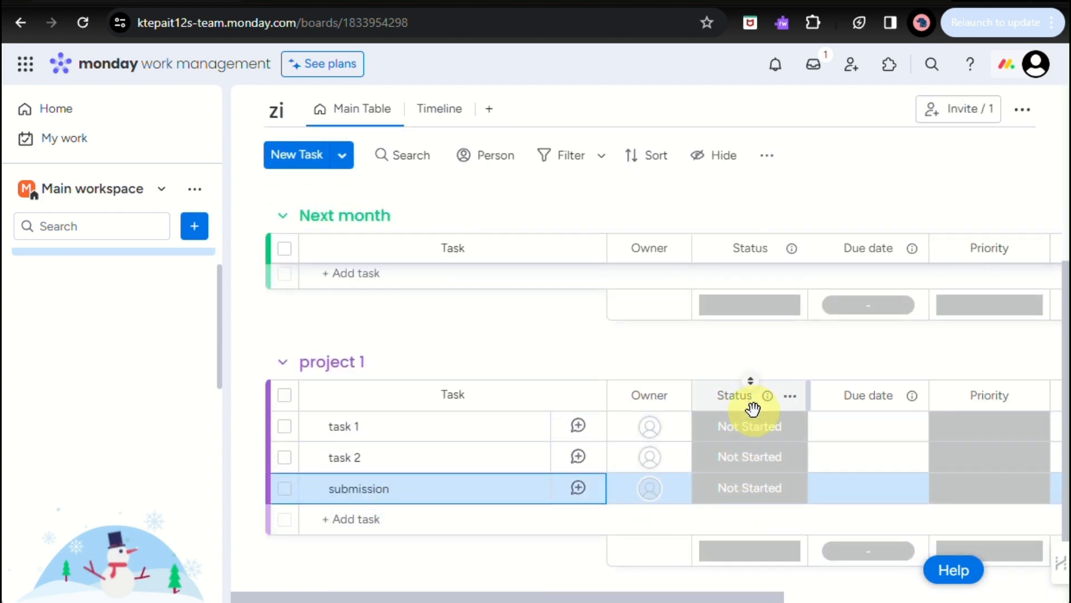
- In the project 1 group, set the status of submission and task 2 to Working on it and task 1 to Done
left_click(752, 567)
scroll(756, 502, "down", 2)
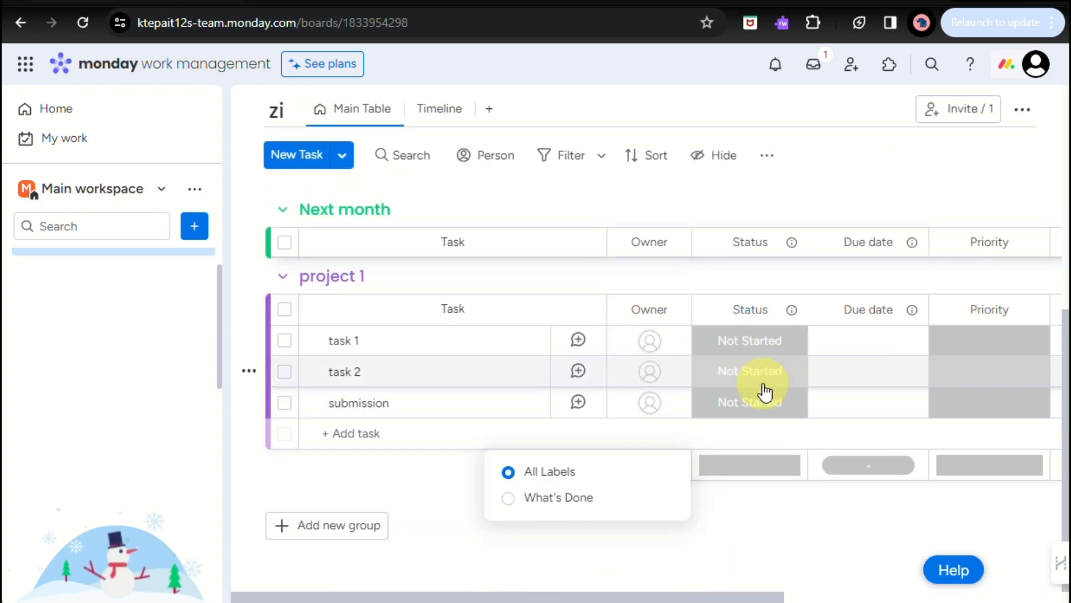
left_click(765, 390)
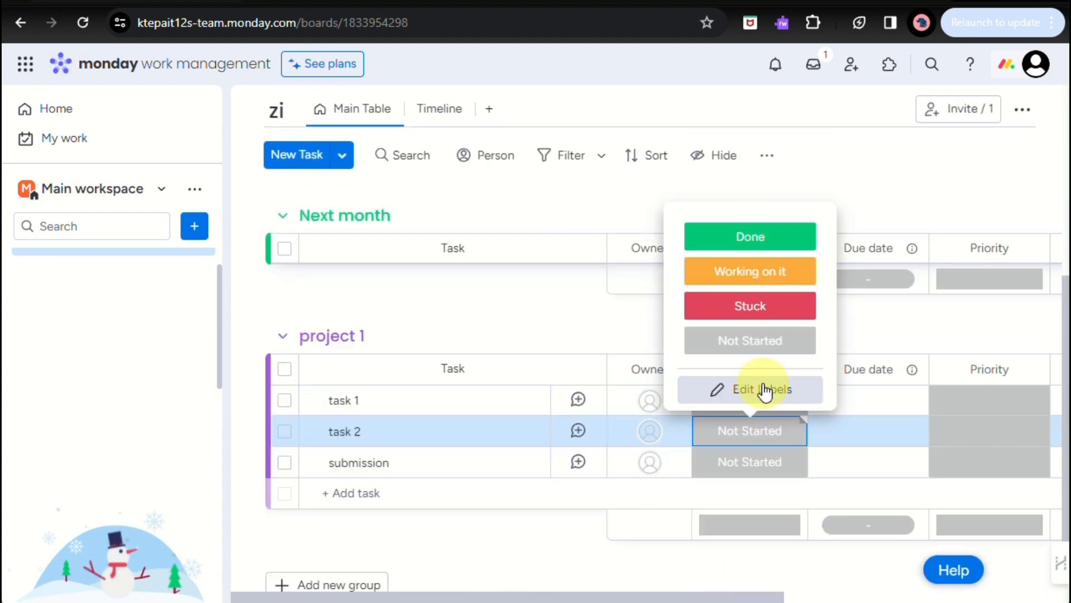
left_click(745, 467)
left_click(728, 309)
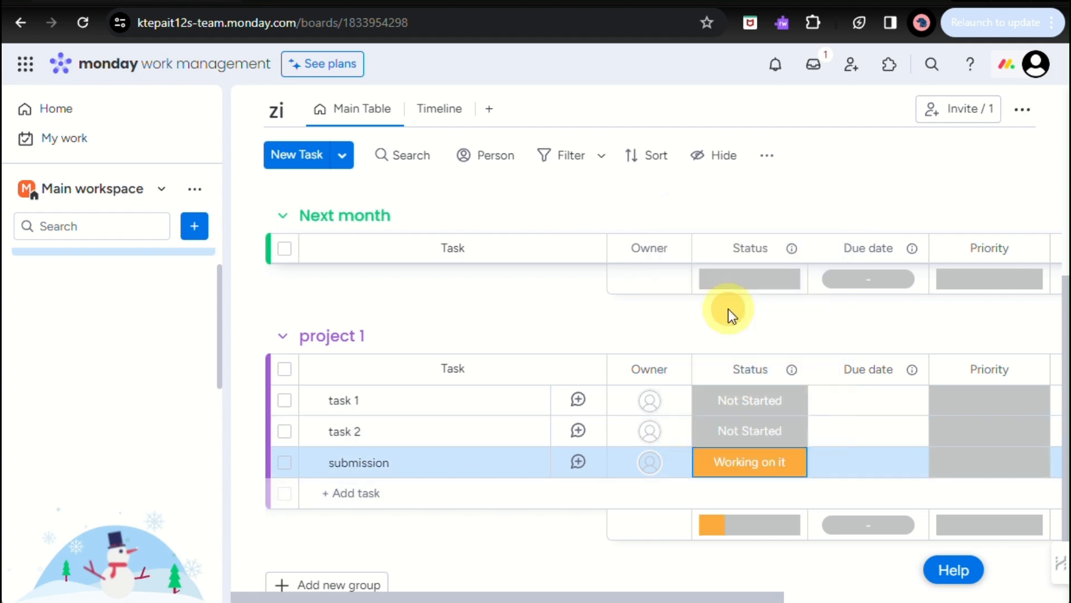
left_click(755, 427)
left_click(748, 273)
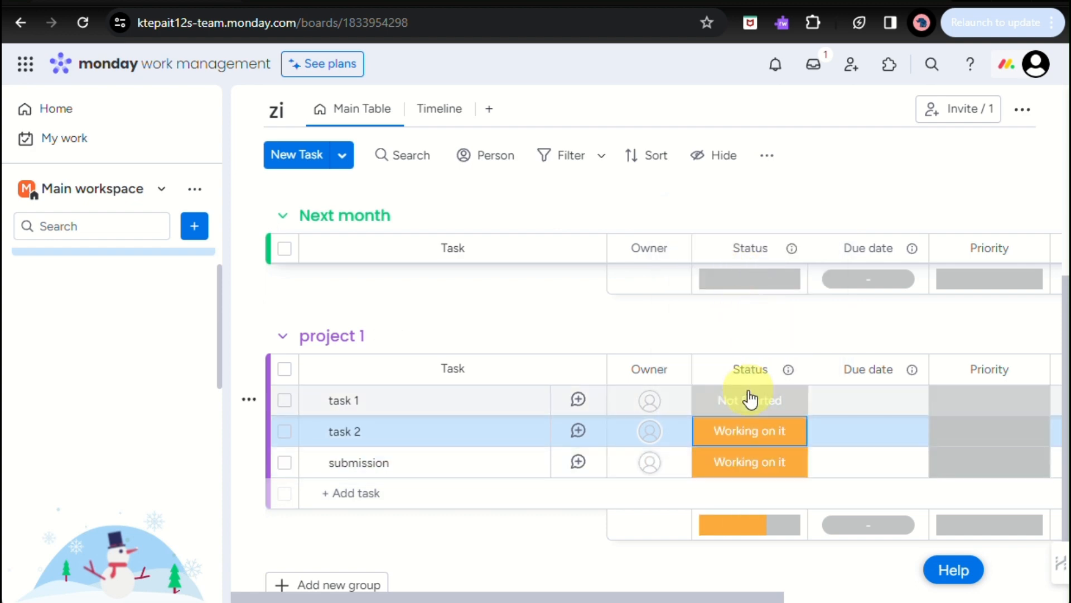
left_click(748, 398)
left_click(757, 211)
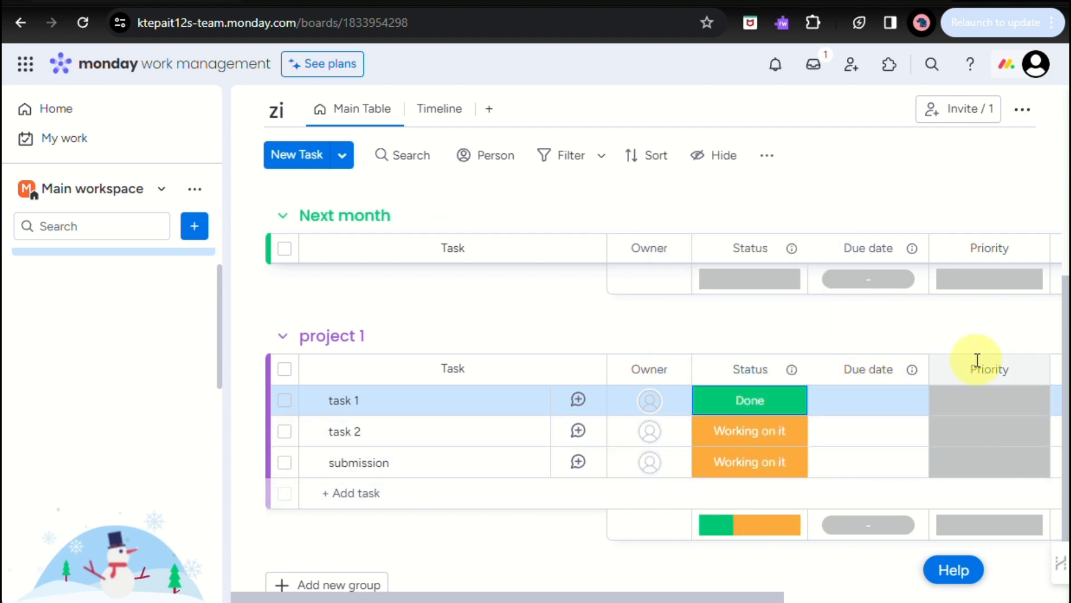
- In the project 1 group, set the priority of task 2 to High and of submission to Medium
left_click(996, 448)
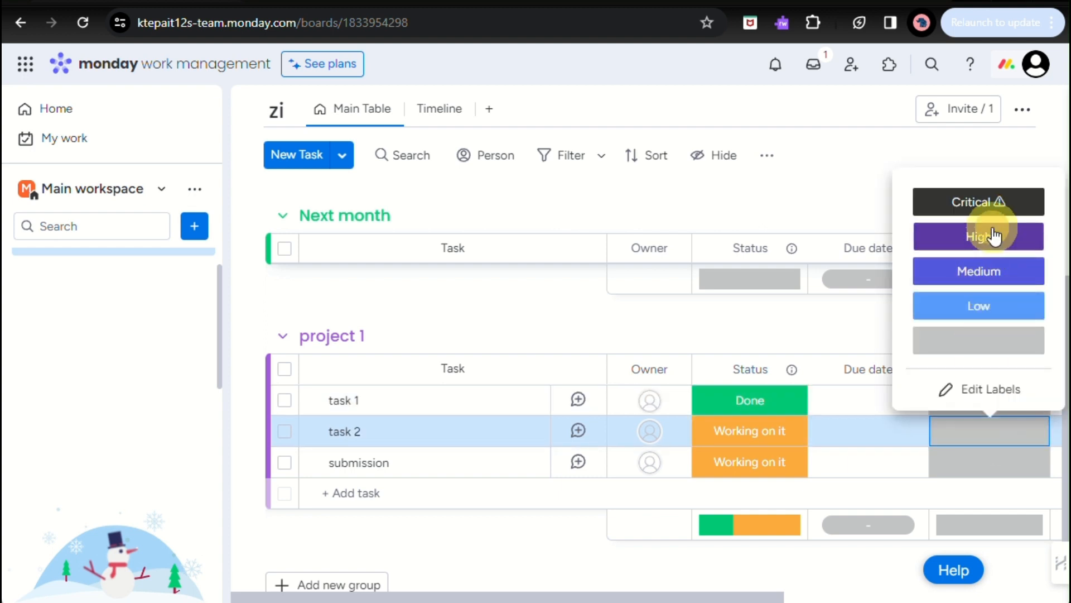
left_click(995, 235)
left_click(971, 459)
left_click(979, 303)
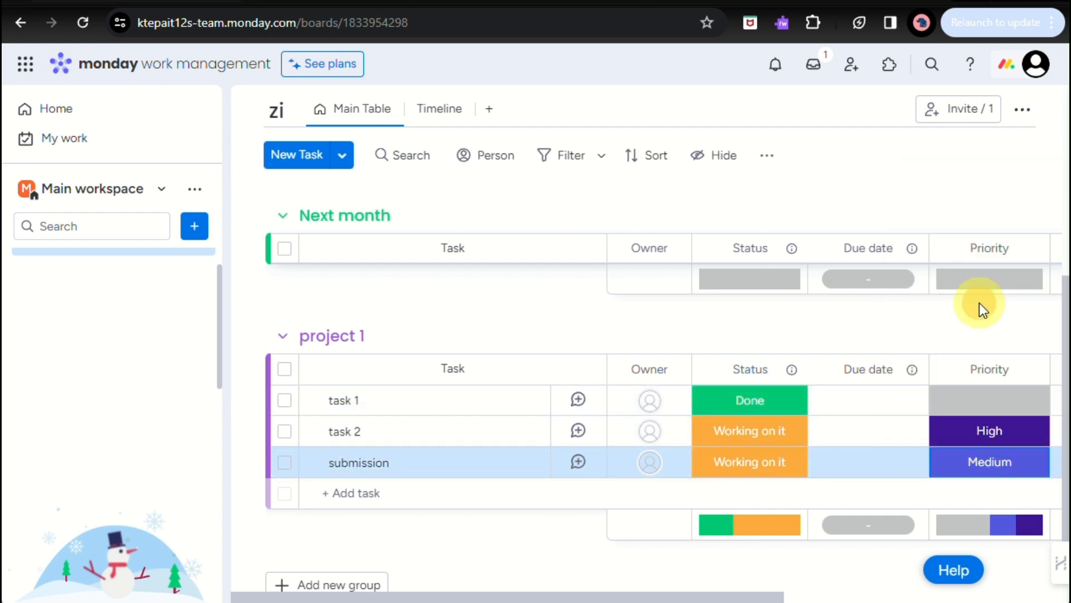
left_click(975, 411)
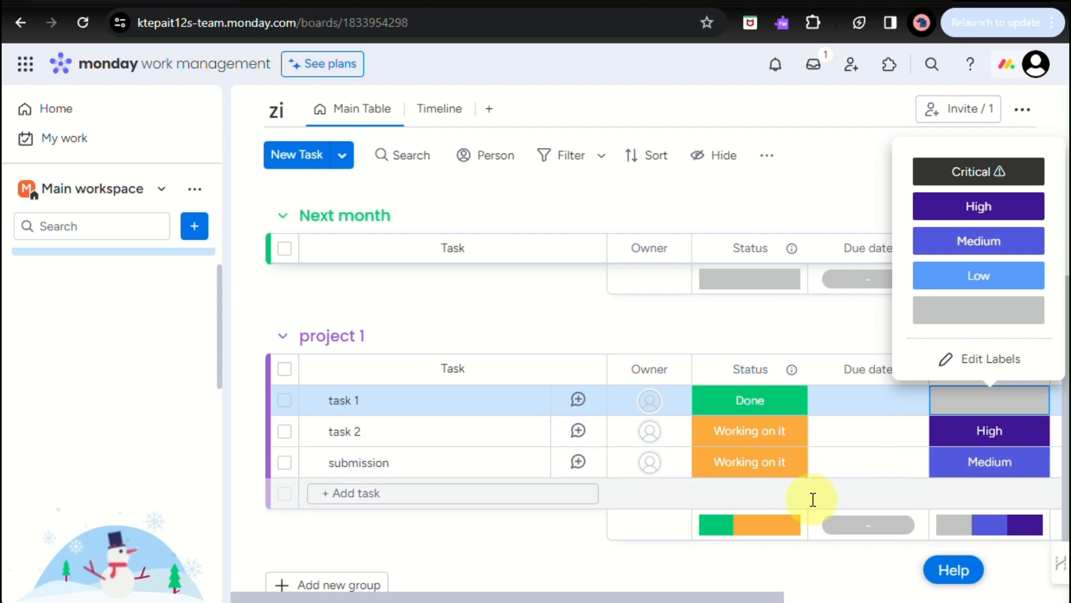
left_click(535, 544)
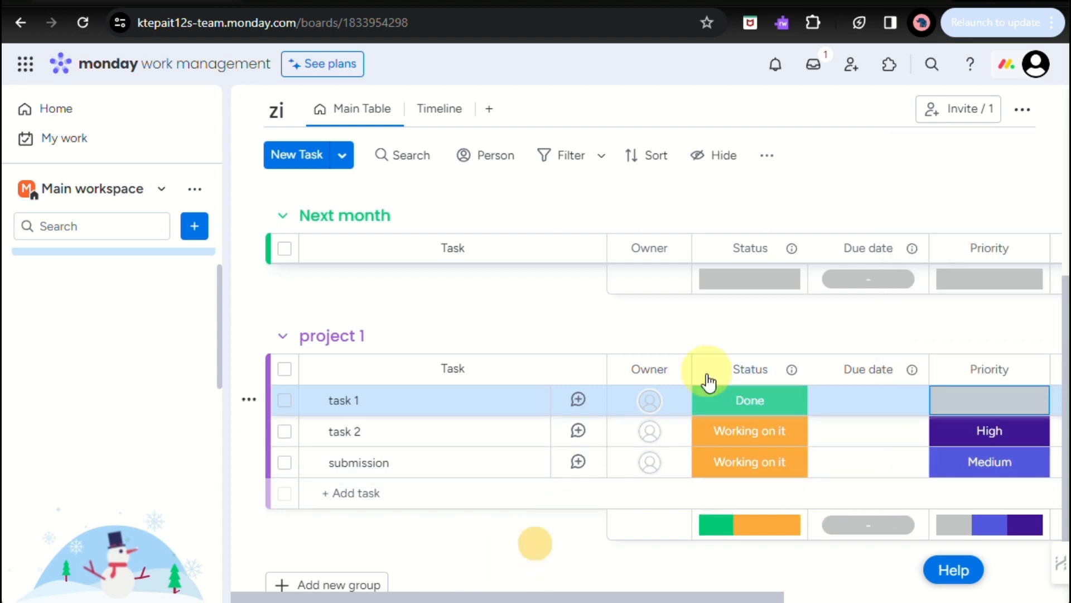
left_click(621, 401)
left_click(600, 284)
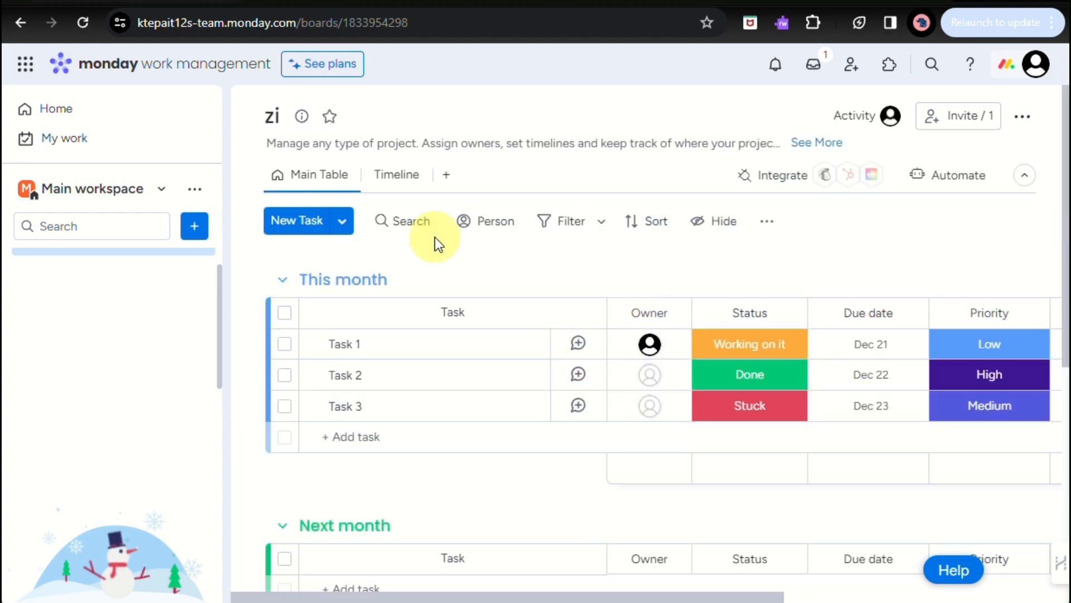
- Examine the board's search, person filter, quick filters, sorting, column display and additional view options
left_click(413, 223)
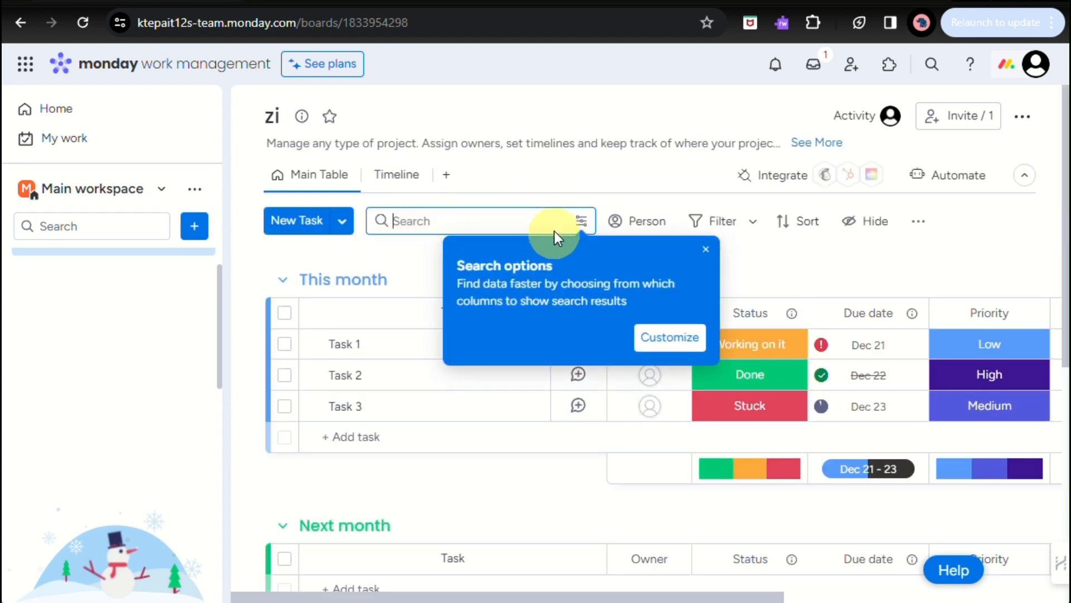
left_click(477, 229)
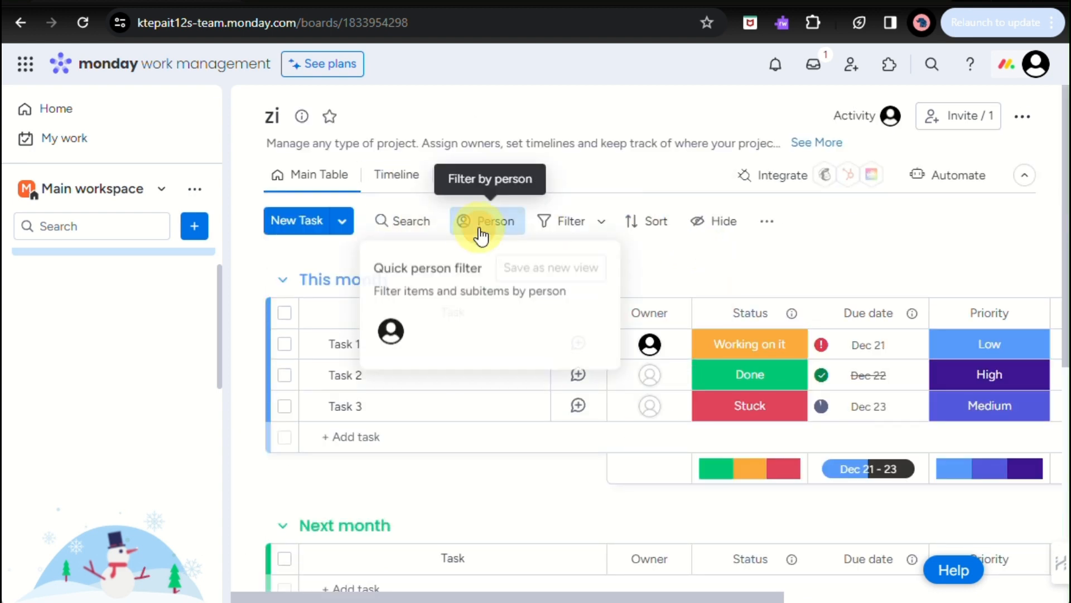
left_click(580, 229)
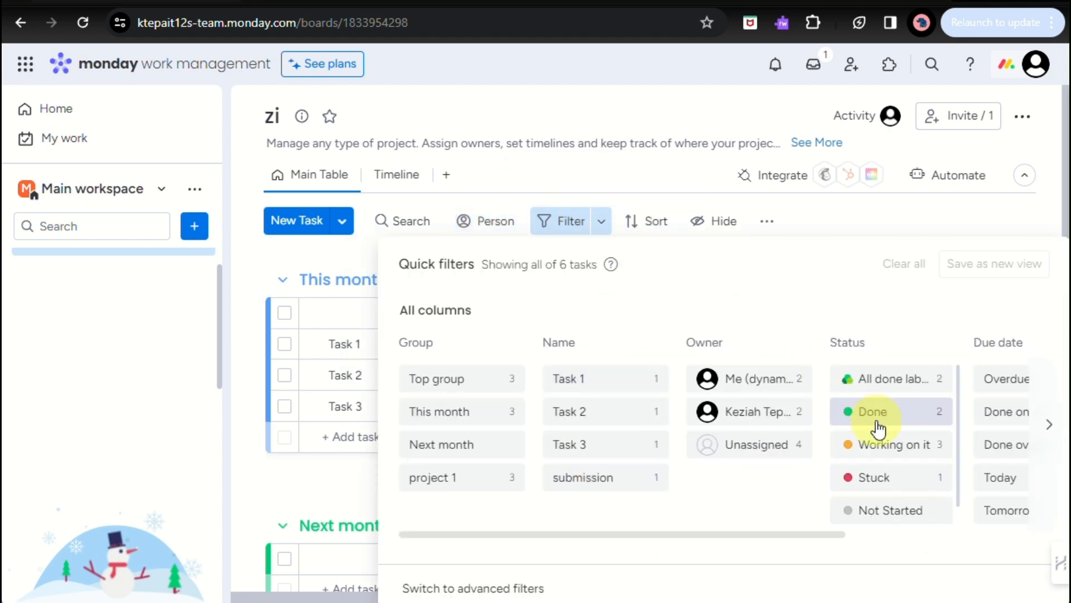
left_click(648, 221)
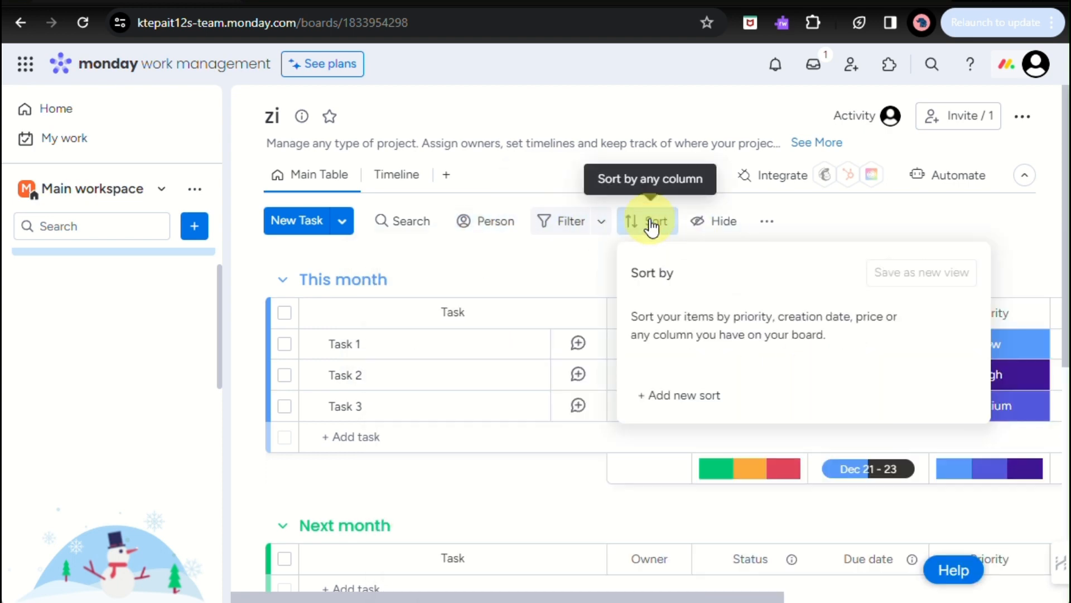
left_click(711, 229)
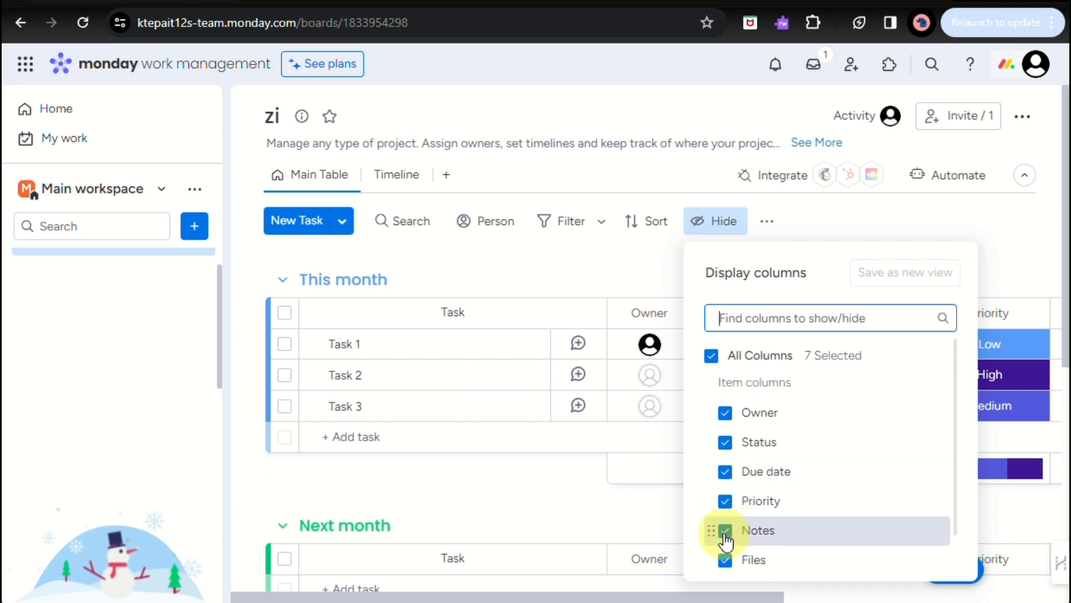
scroll(725, 558, "down", 1)
scroll(758, 404, "up", 1)
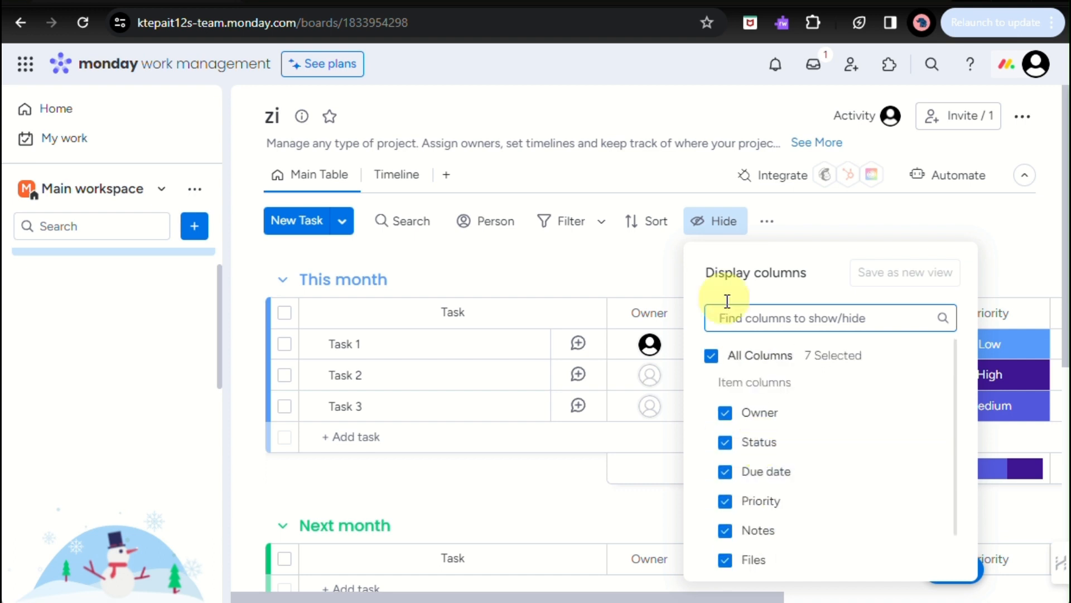
left_click(773, 223)
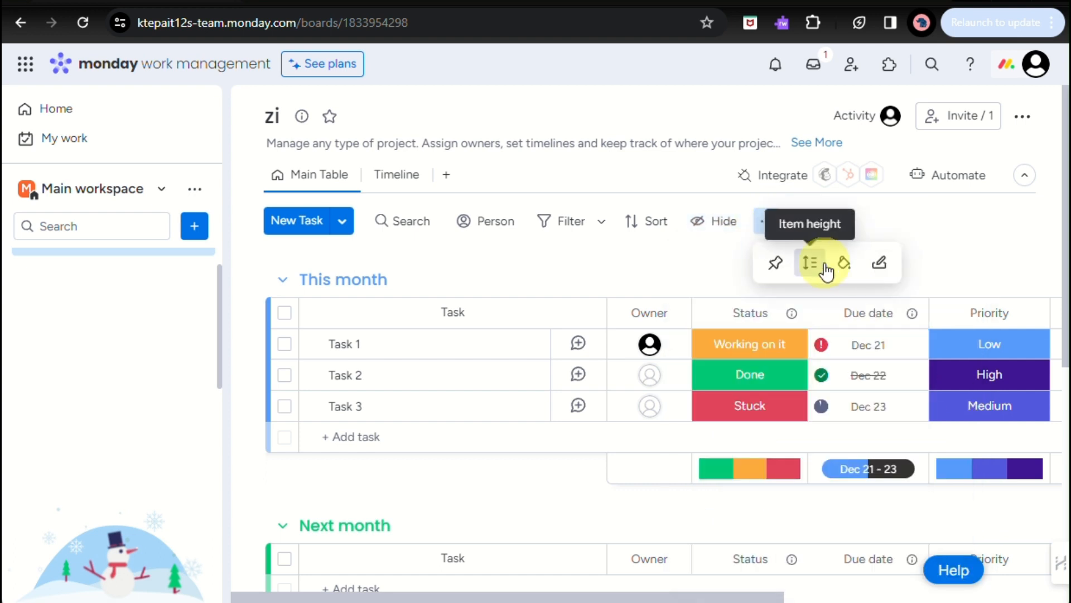
- Examine the board's conditional coloring options and the default values for new tasks, leaving them unchanged
left_click(846, 267)
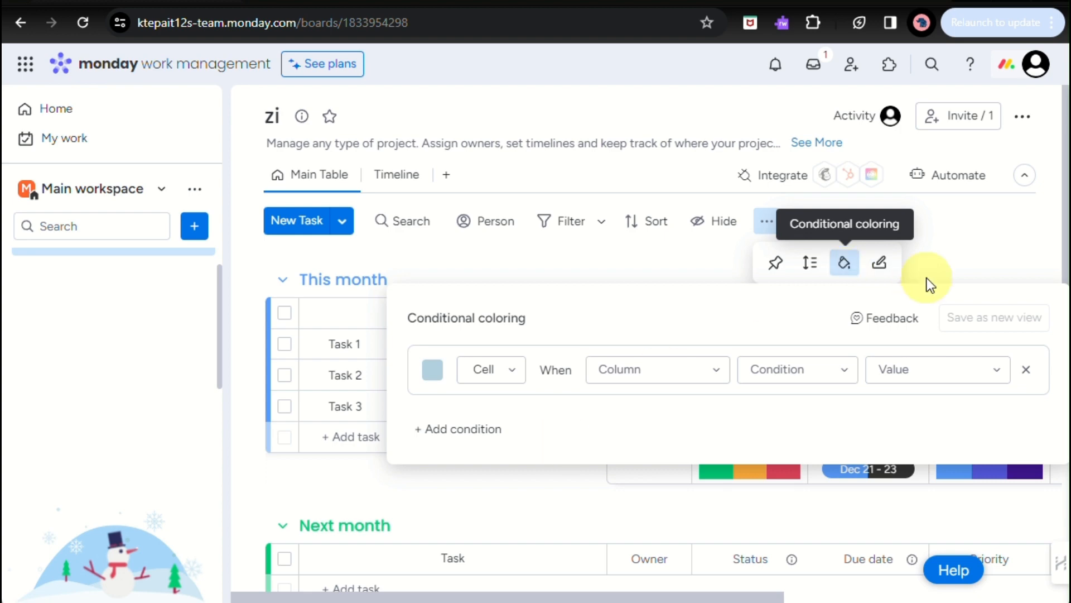
left_click(879, 263)
scroll(554, 290, "down", 2)
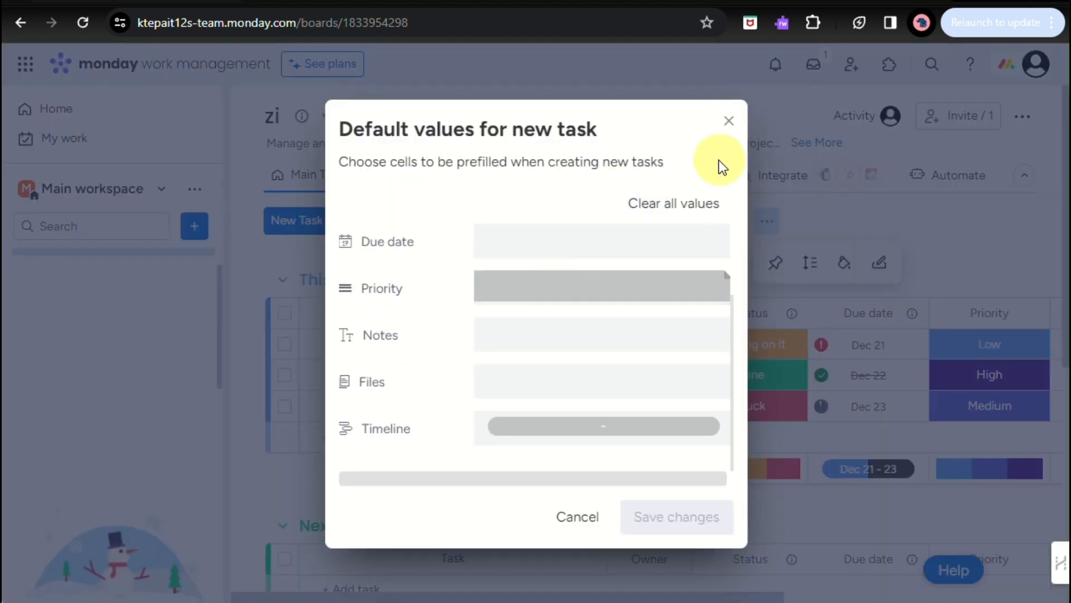
left_click(728, 121)
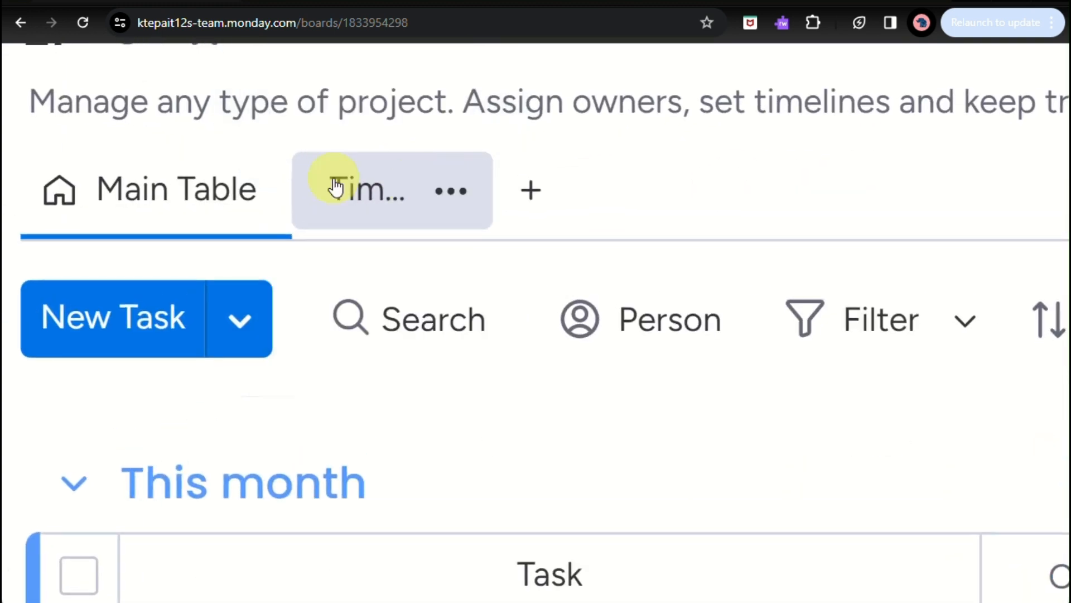
- In the board's Timeline view, open Task 1 and set its status to Done
left_click(335, 187)
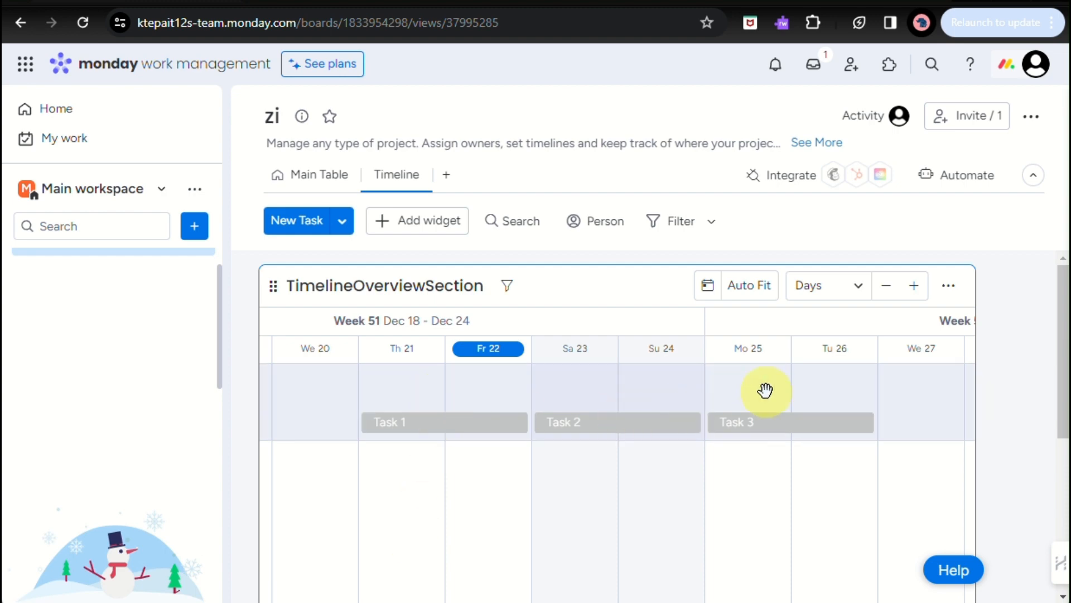
left_click(471, 419)
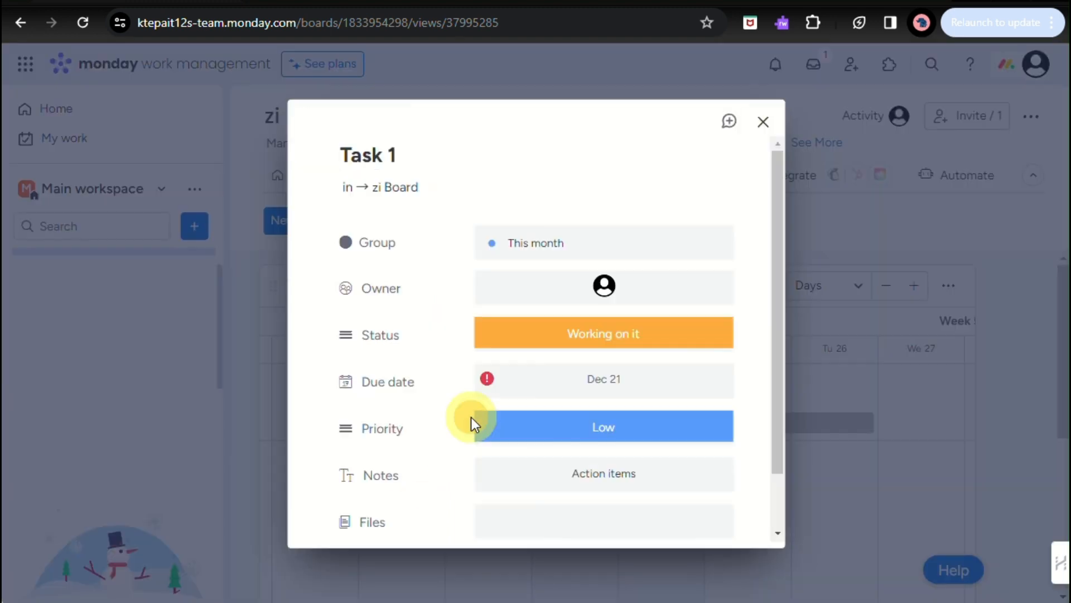
left_click(555, 348)
left_click(648, 391)
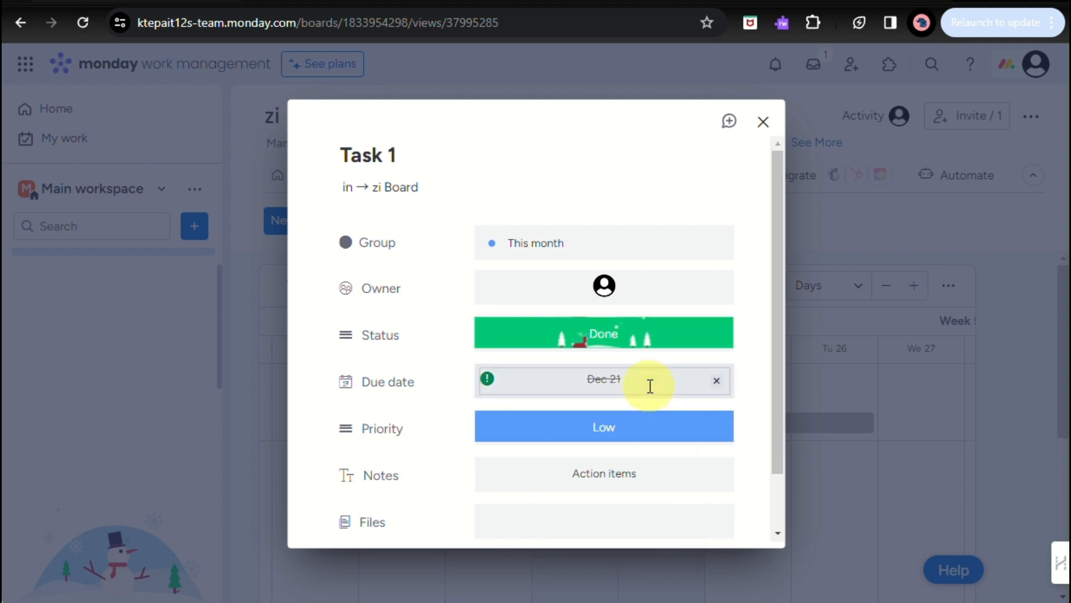
scroll(650, 386, "down", 1)
left_click(765, 123)
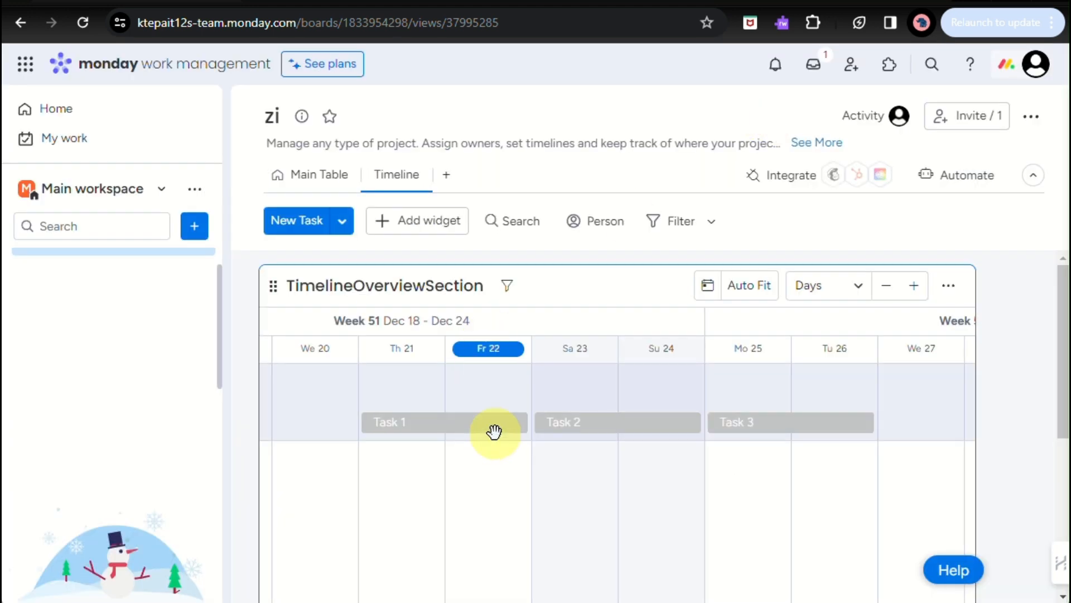
- Look through the timeline's weeks into February and back to the December tasks
scroll(494, 431, "right", 15)
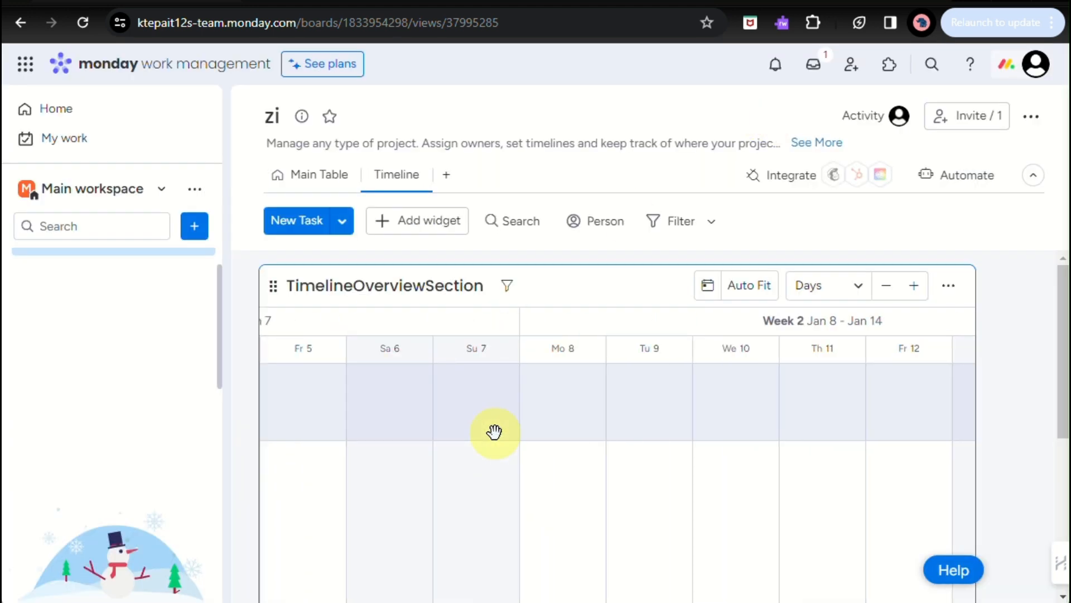
scroll(495, 431, "right", 8)
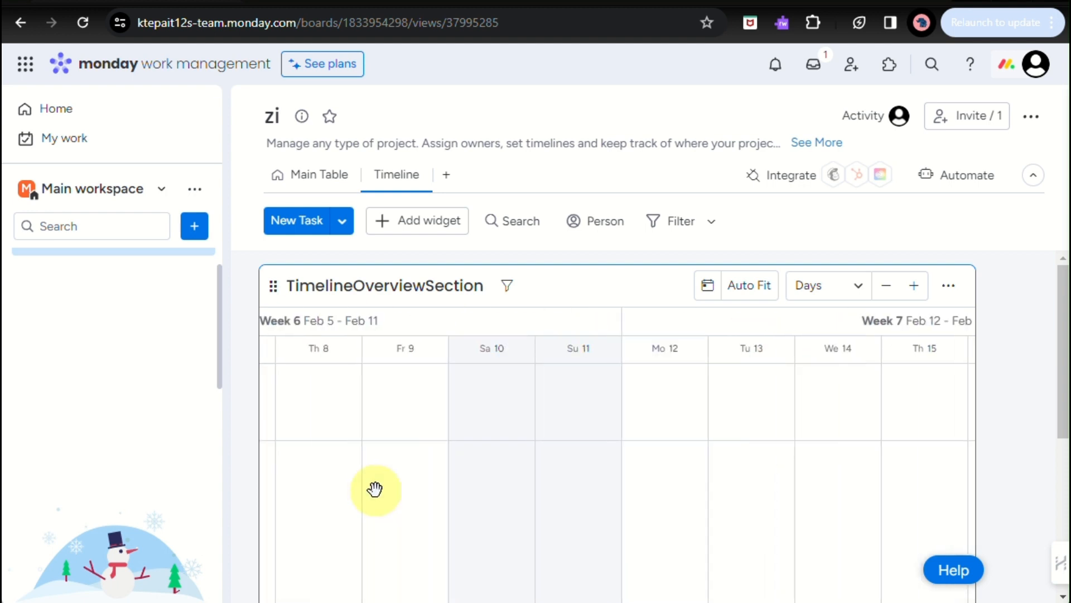
scroll(376, 490, "left", 5)
scroll(375, 490, "left", 15)
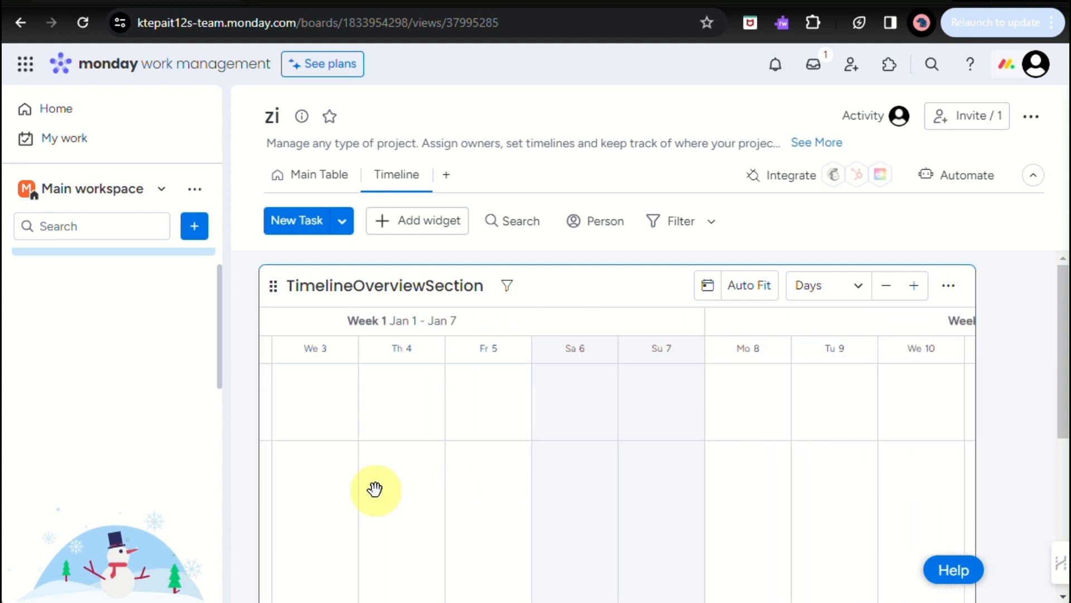
- Add a Chart view to the zi board and look over its status bars
left_click(446, 183)
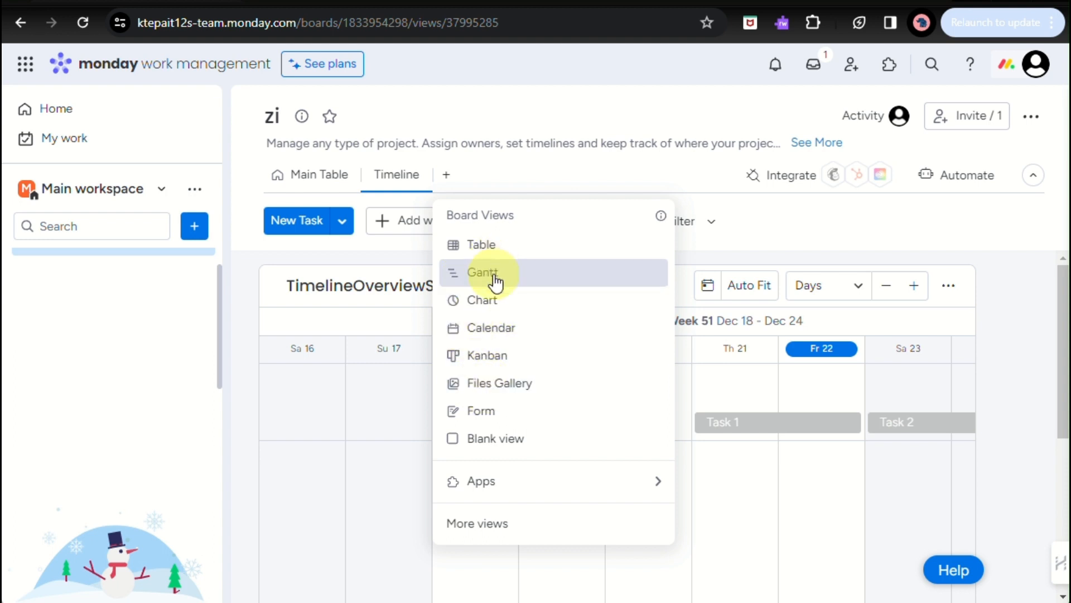
left_click(489, 306)
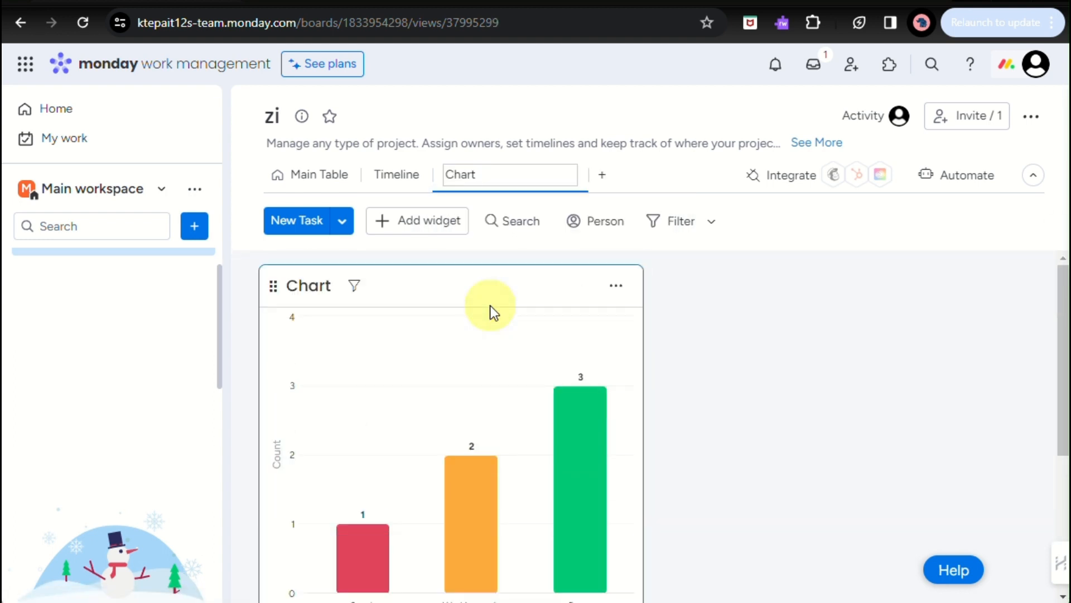
scroll(497, 485, "down", 4)
scroll(490, 483, "up", 4)
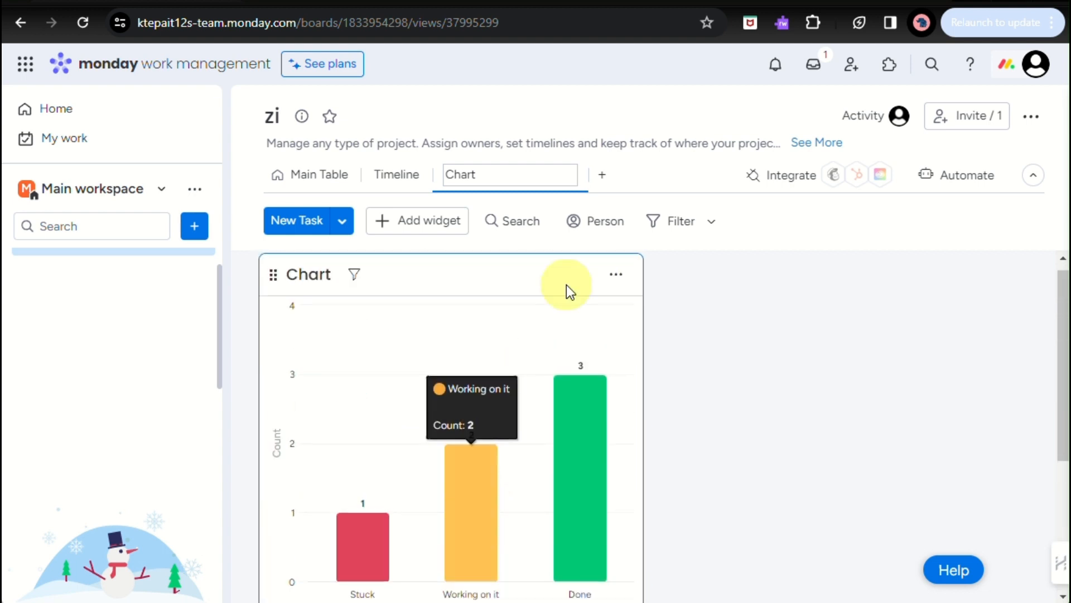
- Add a Files Gallery view to the zi board
left_click(595, 176)
left_click(515, 178)
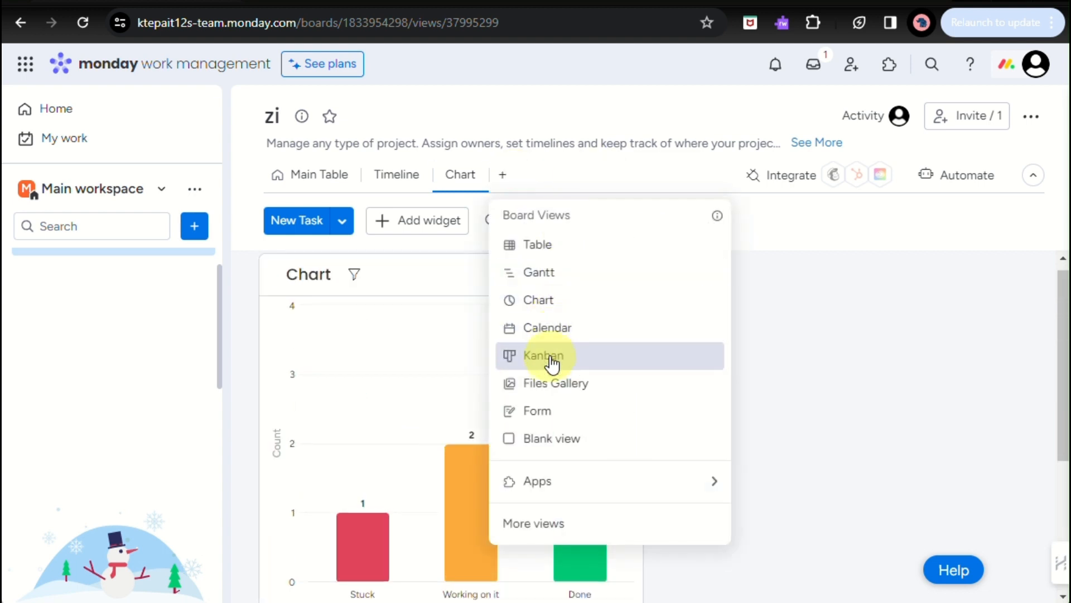
left_click(545, 385)
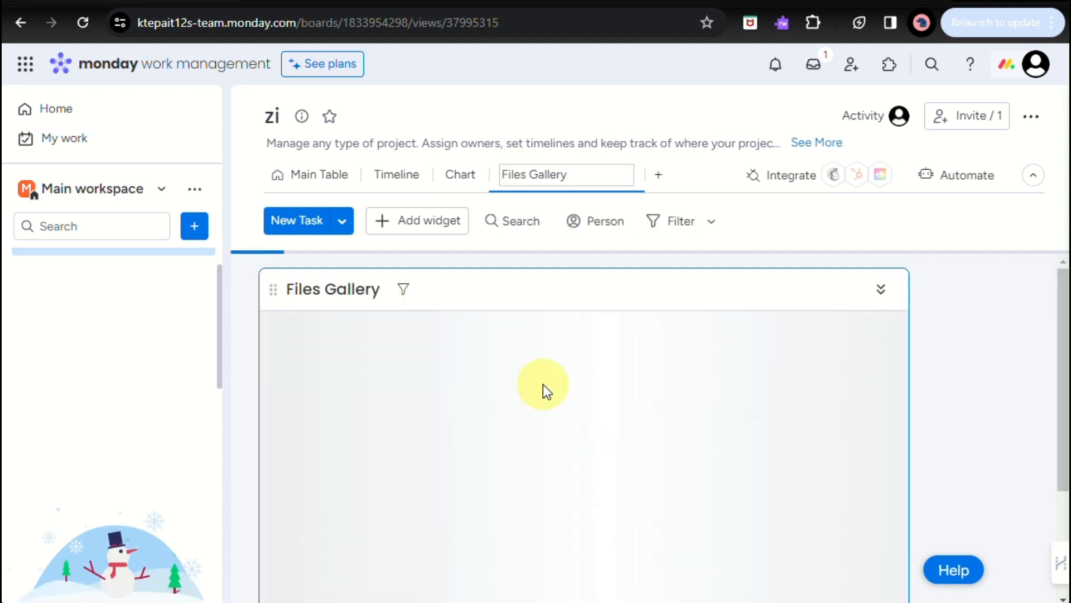
- Examine the other available board view types and the recommended view apps
left_click(659, 174)
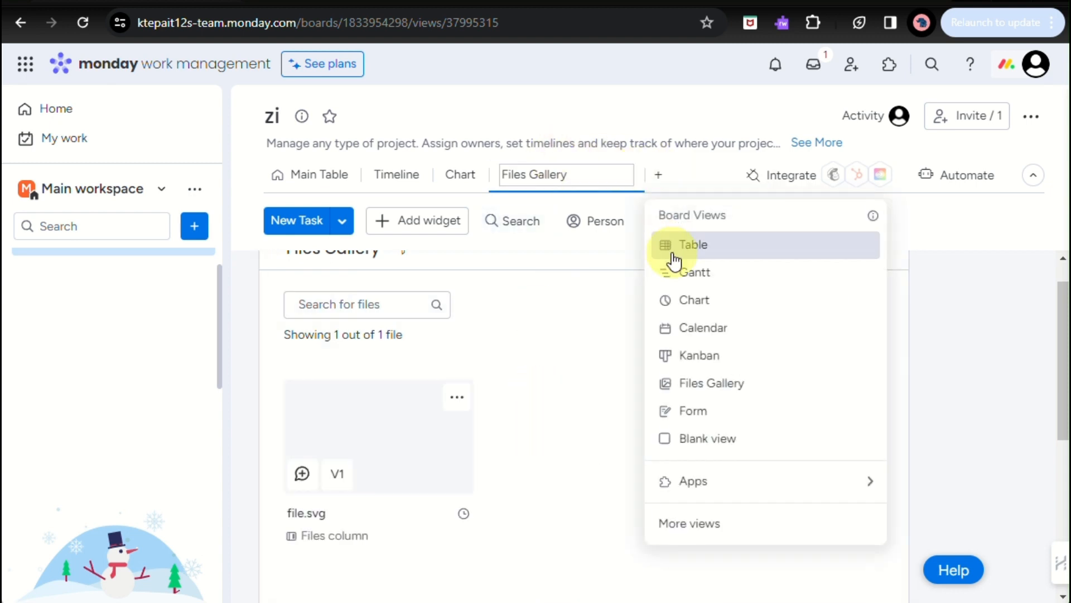
mouse_move(692, 484)
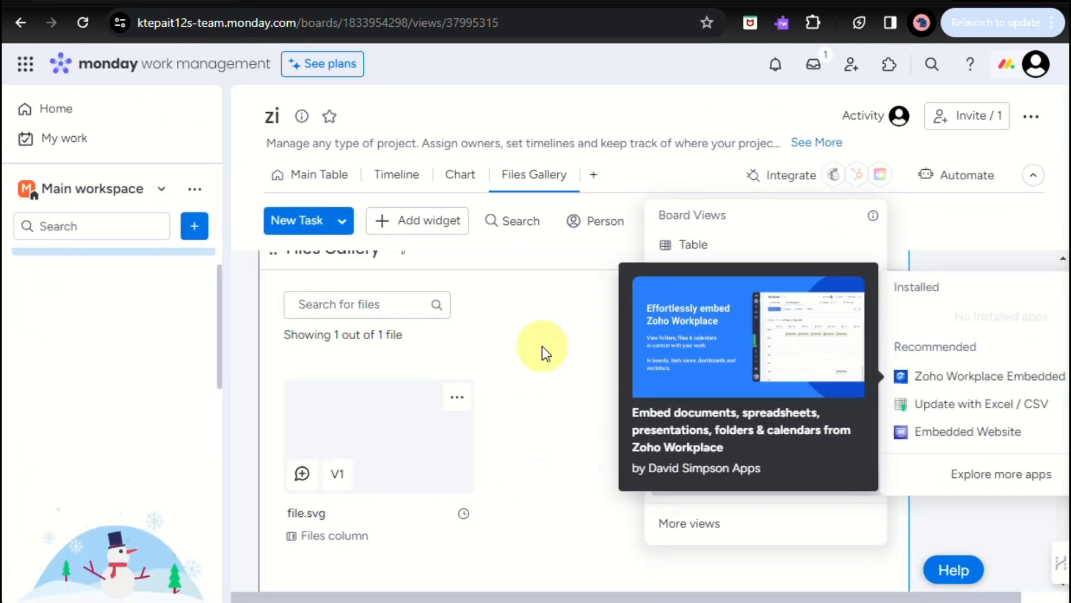
left_click(497, 547)
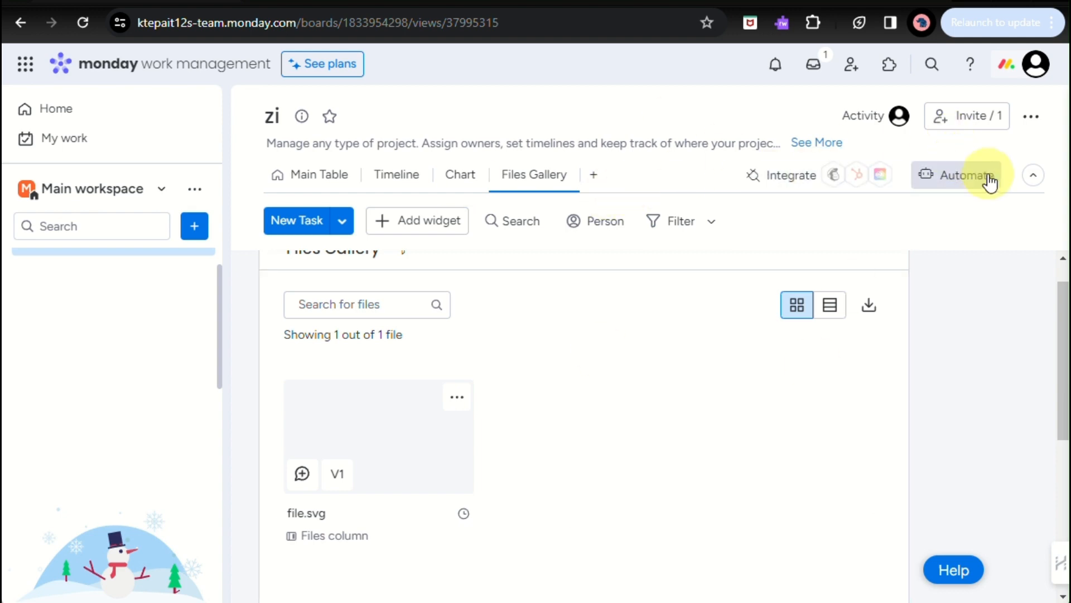
- Examine the Home page's recently visited boards, update feed, workspaces and profile checklist
left_click(39, 106)
scroll(414, 351, "down", 3)
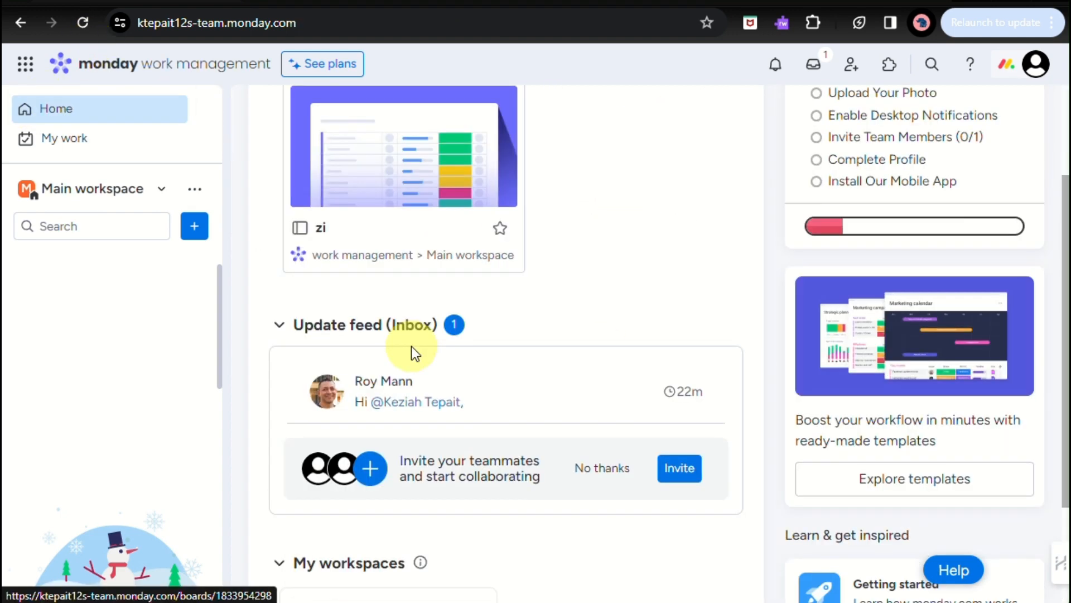
scroll(411, 346, "up", 3)
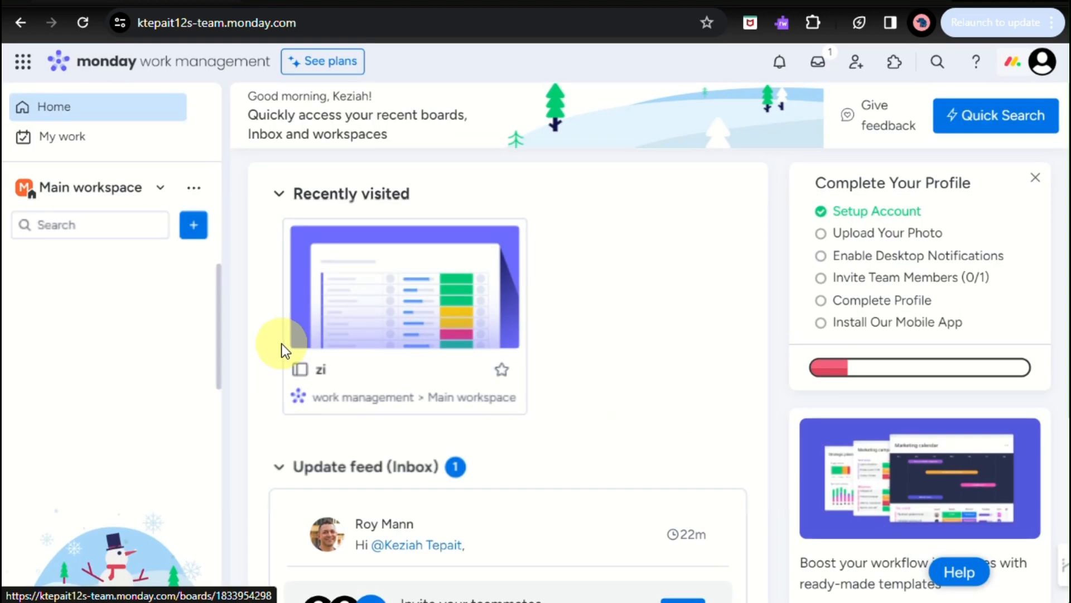
scroll(282, 346, "down", 3)
scroll(282, 346, "up", 3)
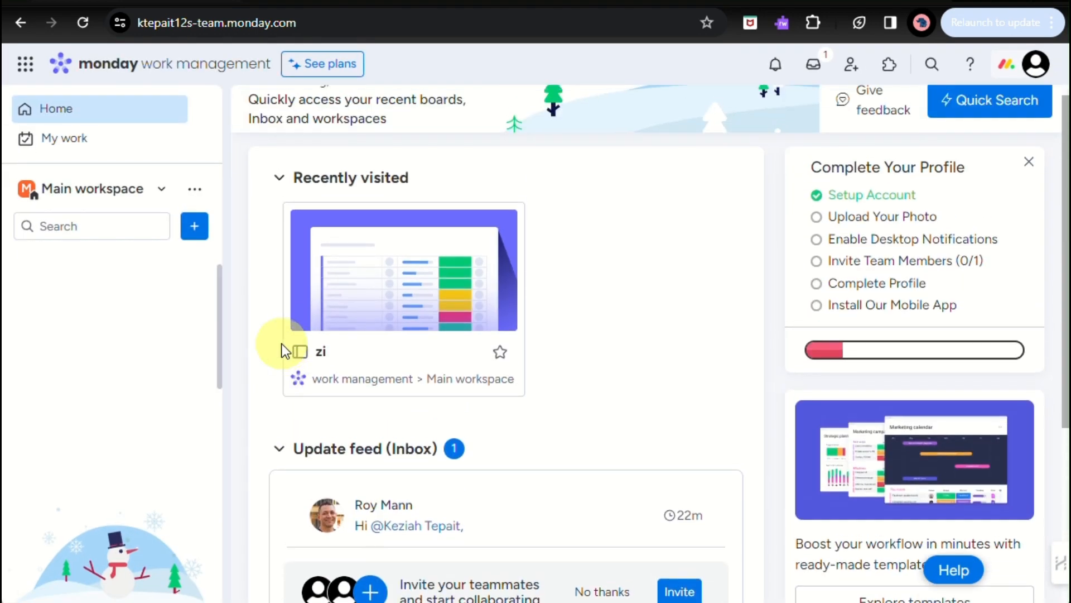
scroll(282, 343, "down", 3)
scroll(283, 344, "down", 2)
scroll(281, 343, "up", 5)
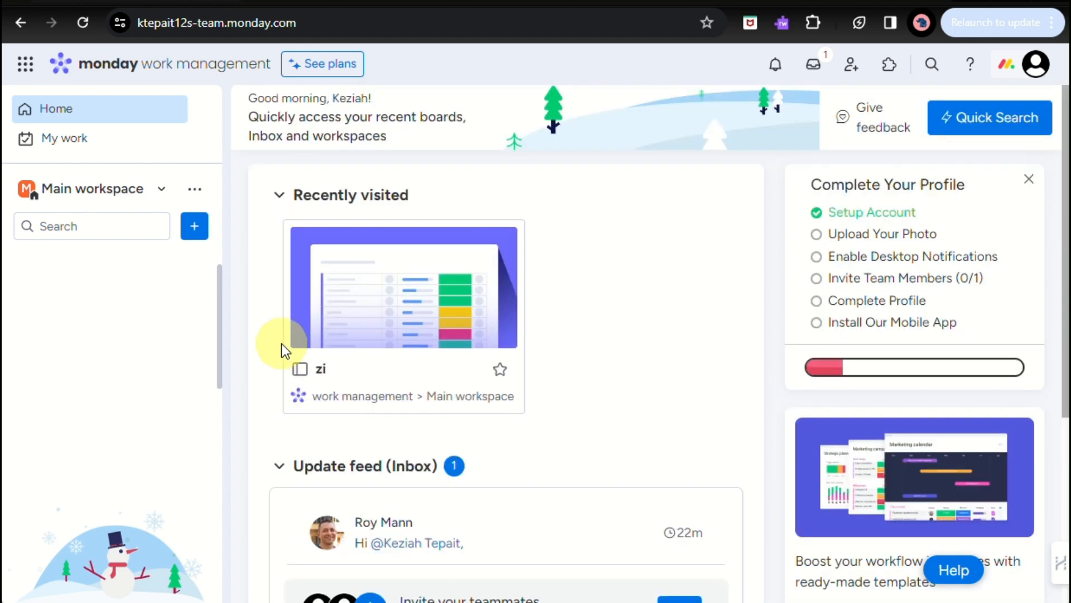
- Reopen the recently visited zi board and show its Main Table view
left_click(406, 364)
scroll(405, 360, "down", 3)
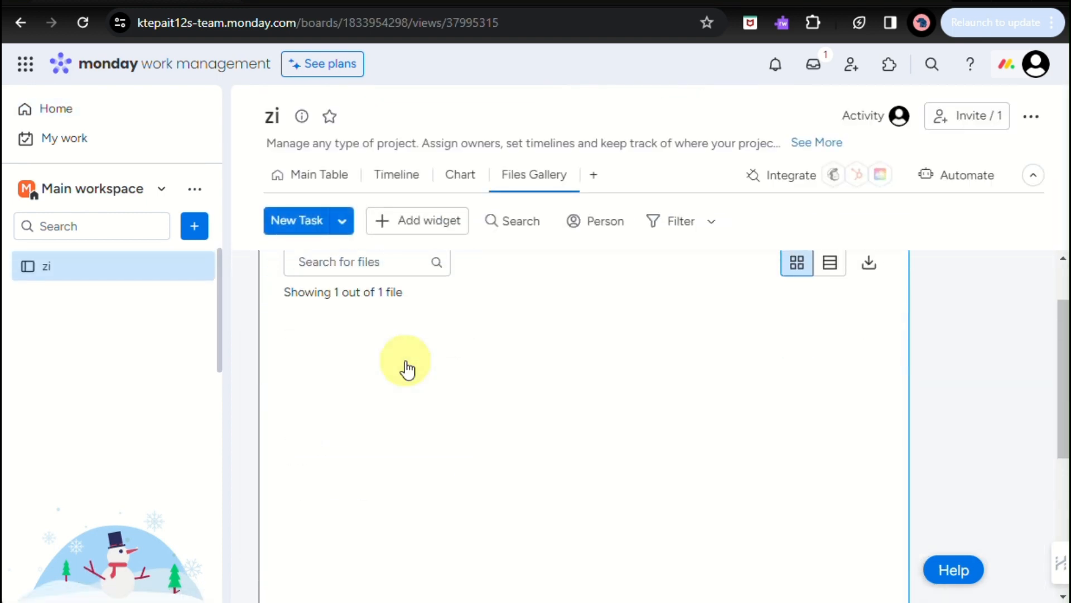
left_click(319, 173)
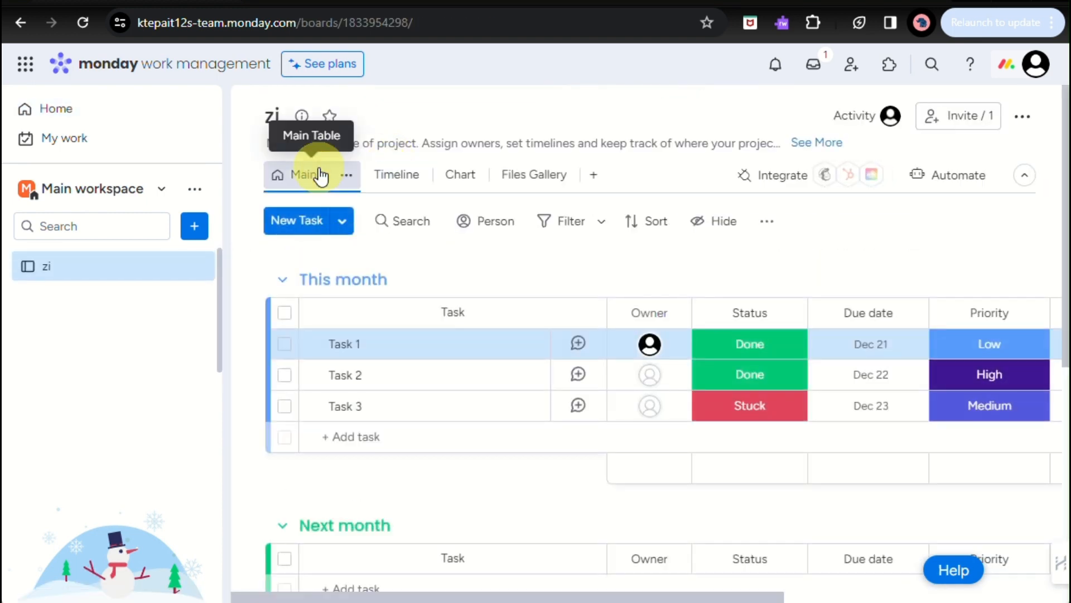
- Create a new board named "client 1" in the main workspace, with Main privacy and managing Items
left_click(198, 230)
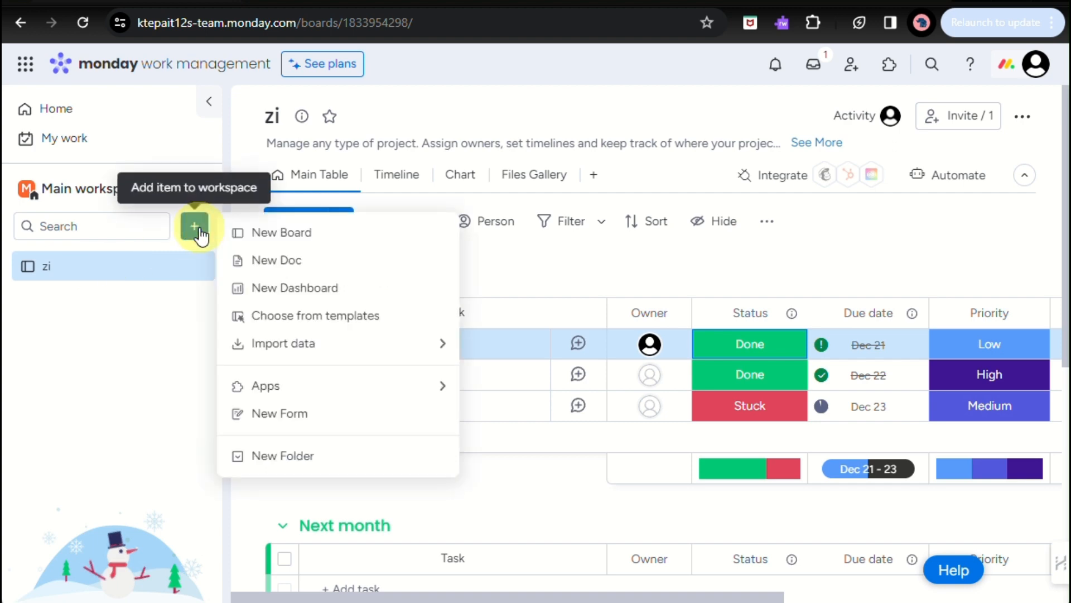
left_click(270, 233)
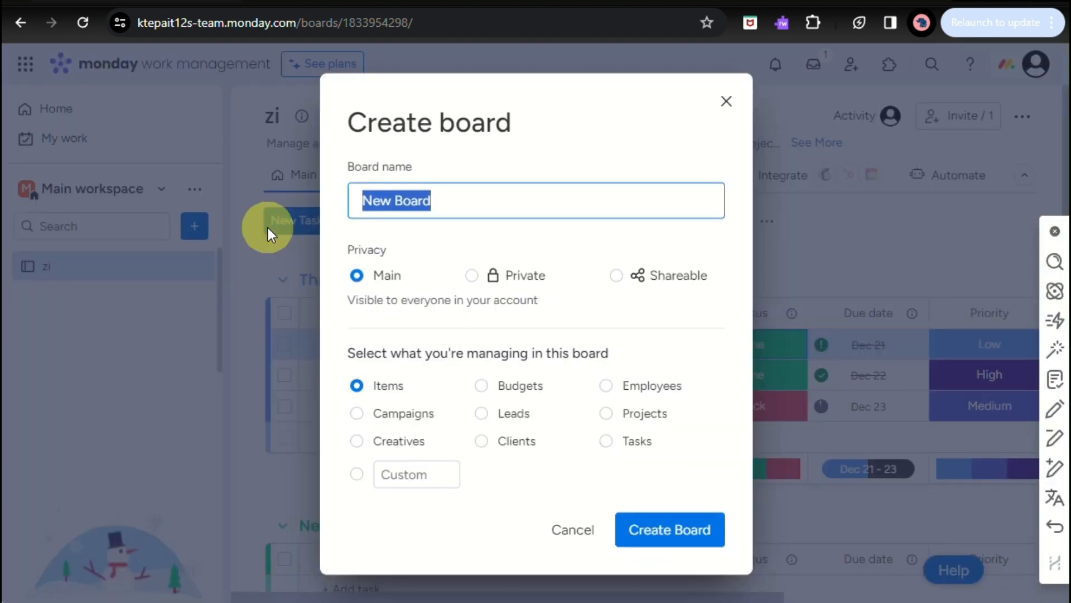
type("client ")
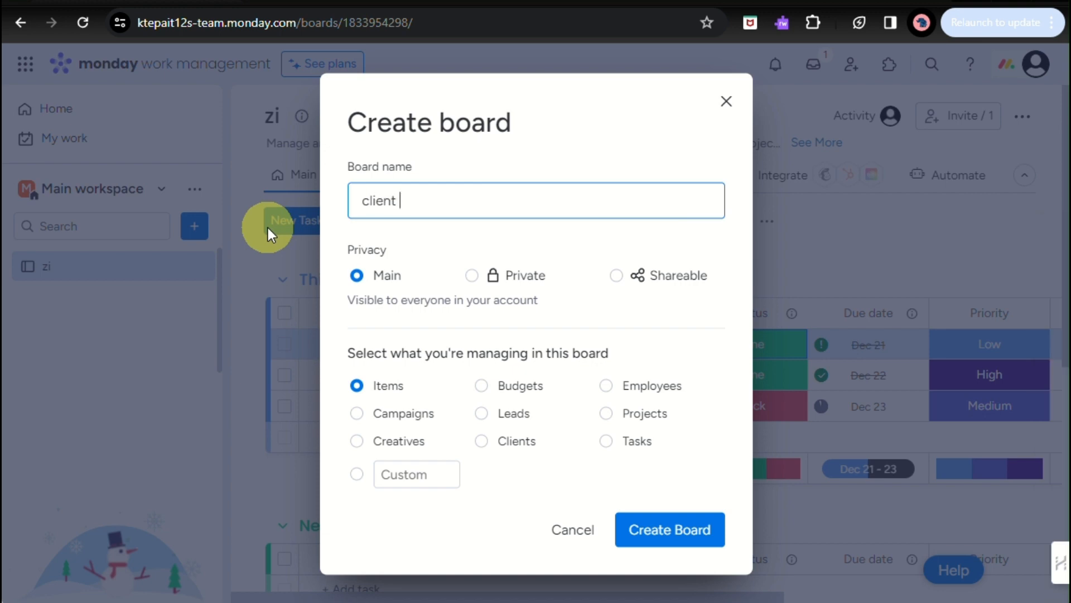
type("1")
key("Return")
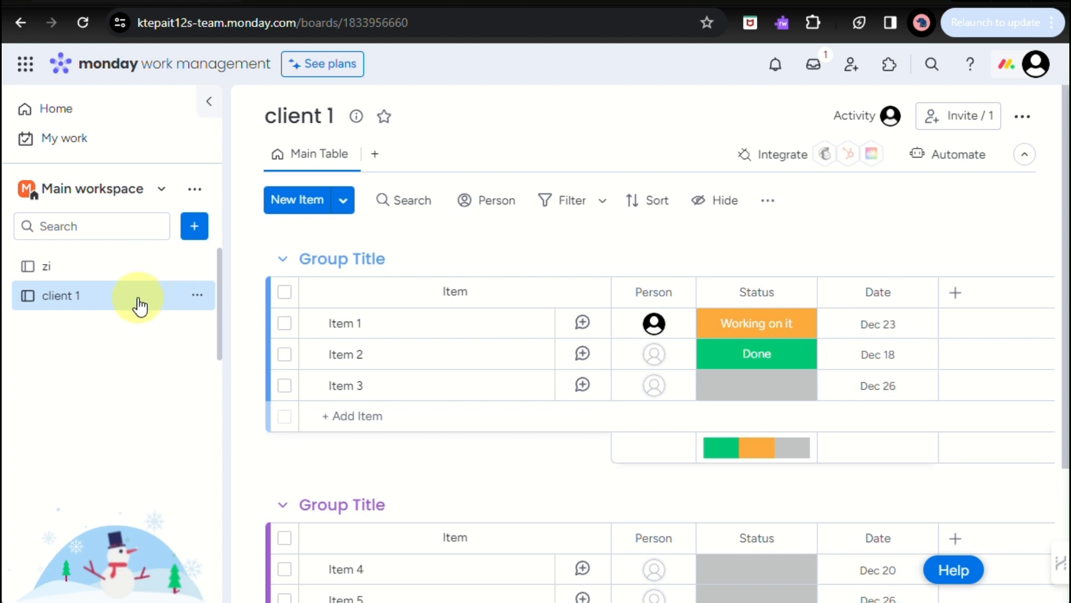
- Examine the client 1 board's management options and its two item groups
left_click_drag(139, 306, 203, 303)
left_click(200, 303)
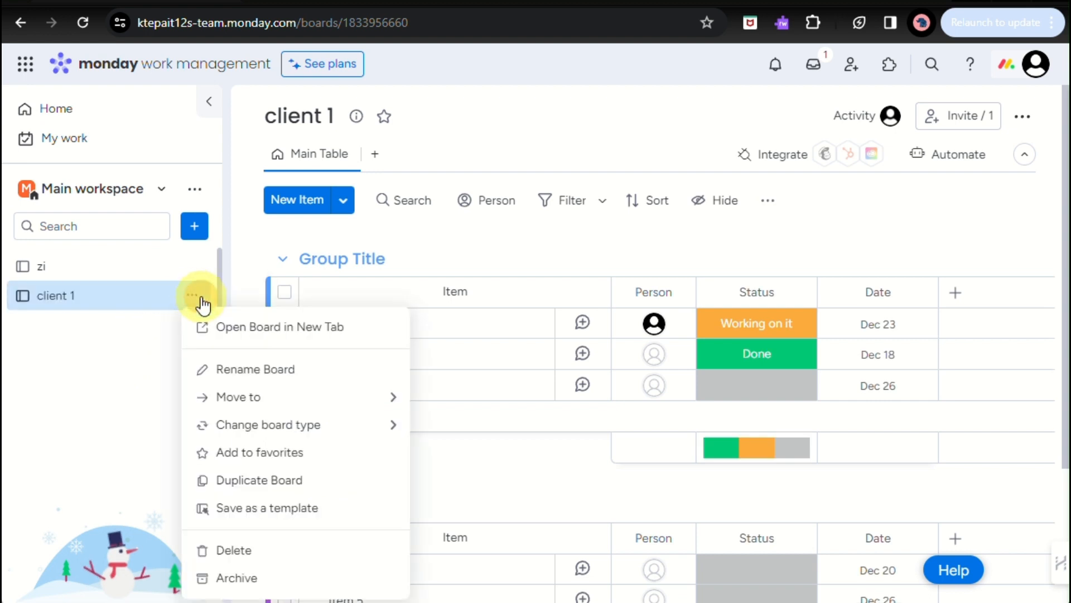
left_click(137, 301)
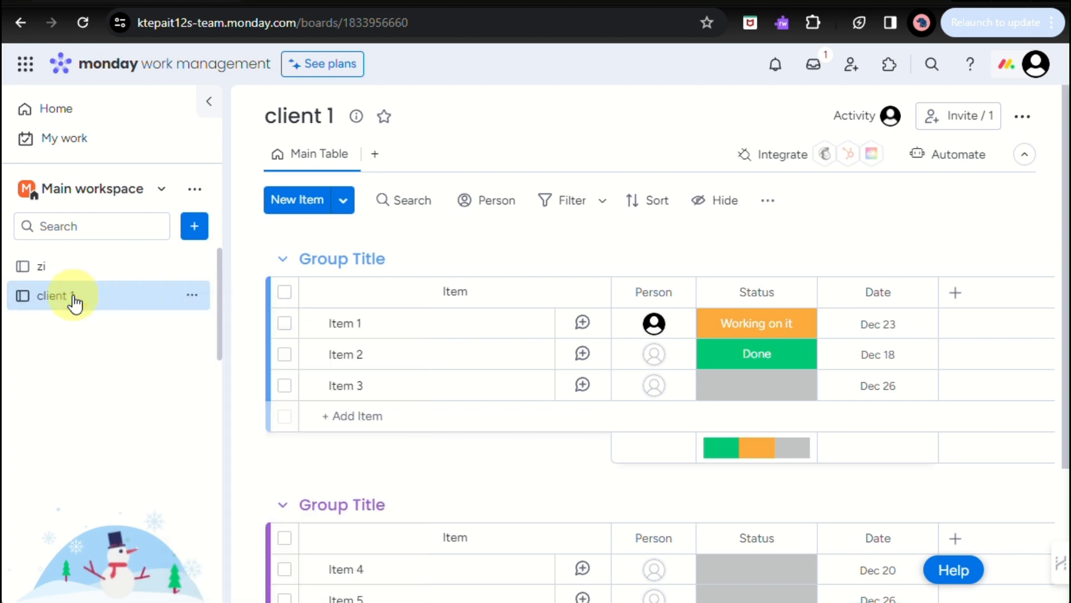
scroll(327, 406, "down", 3)
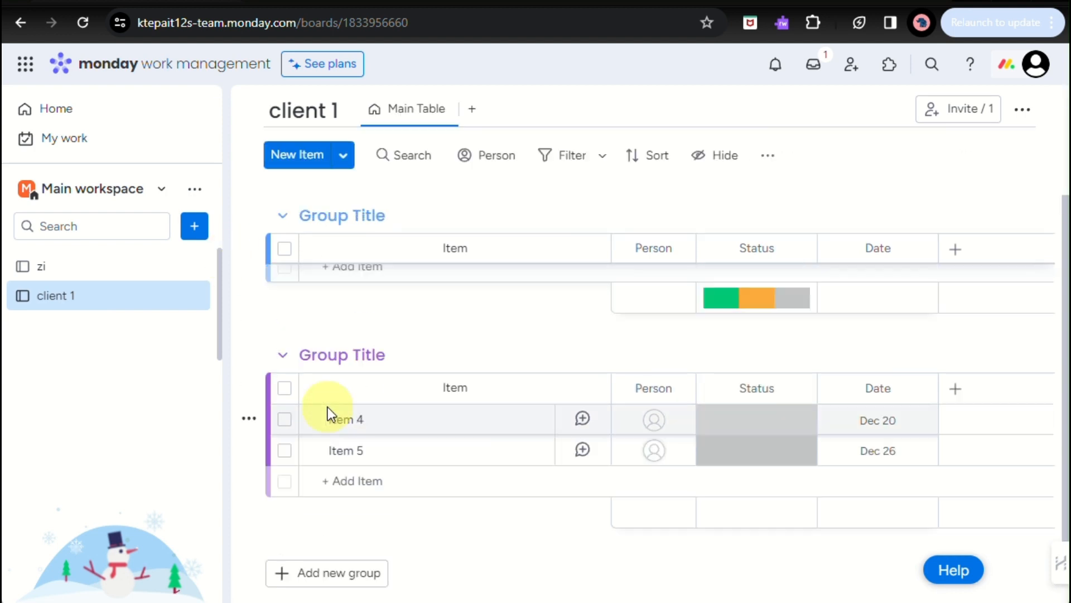
scroll(327, 407, "up", 3)
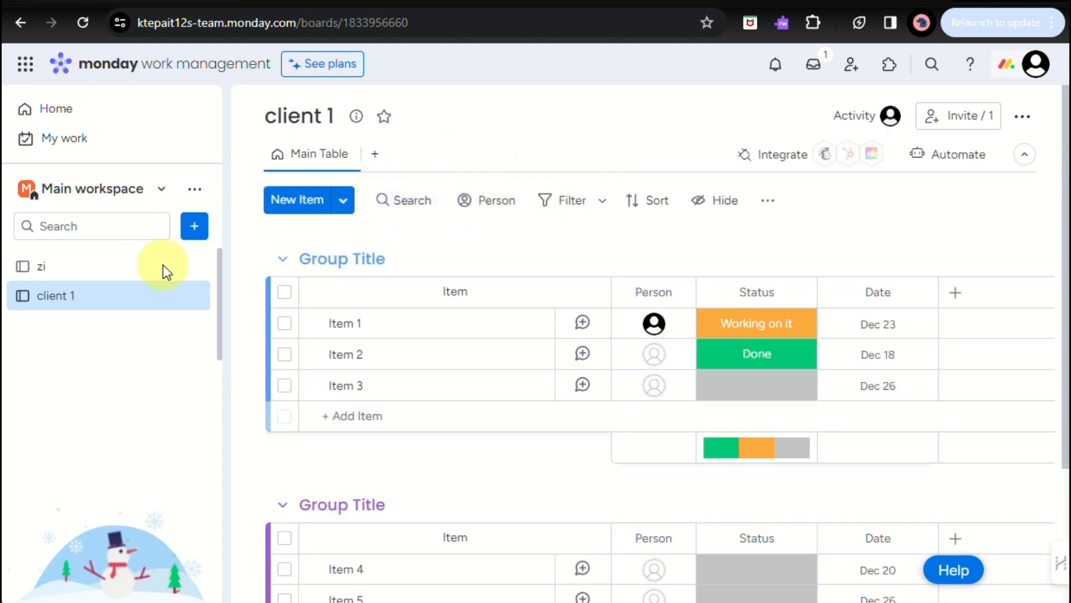
- Create a board named "priority client" with Shareable privacy, managing Campaigns, and dismiss the shareable board introduction
left_click(196, 223)
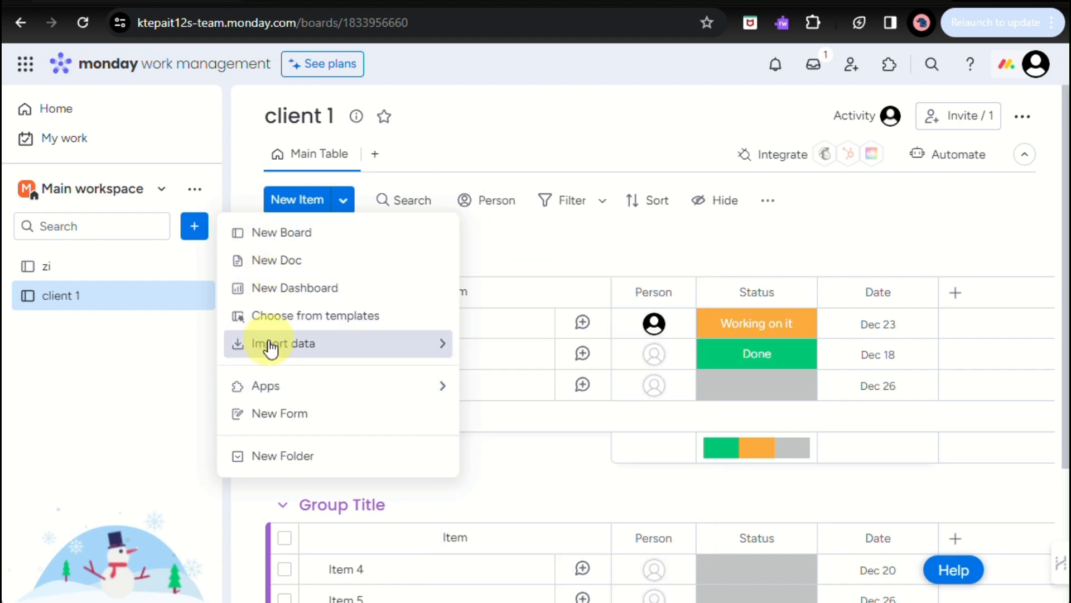
left_click(278, 240)
left_click(474, 275)
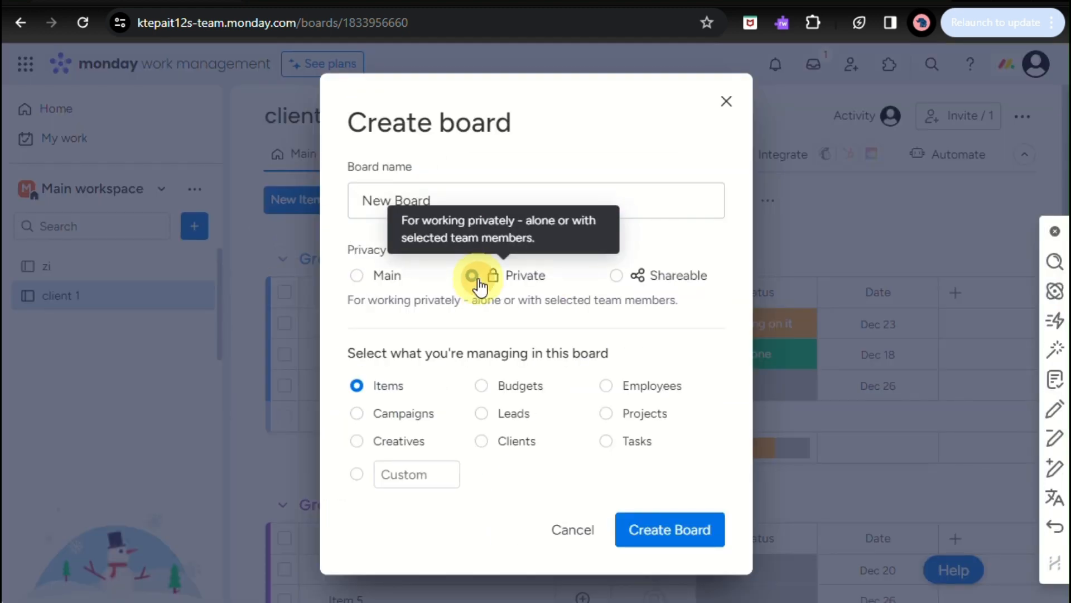
left_click(616, 276)
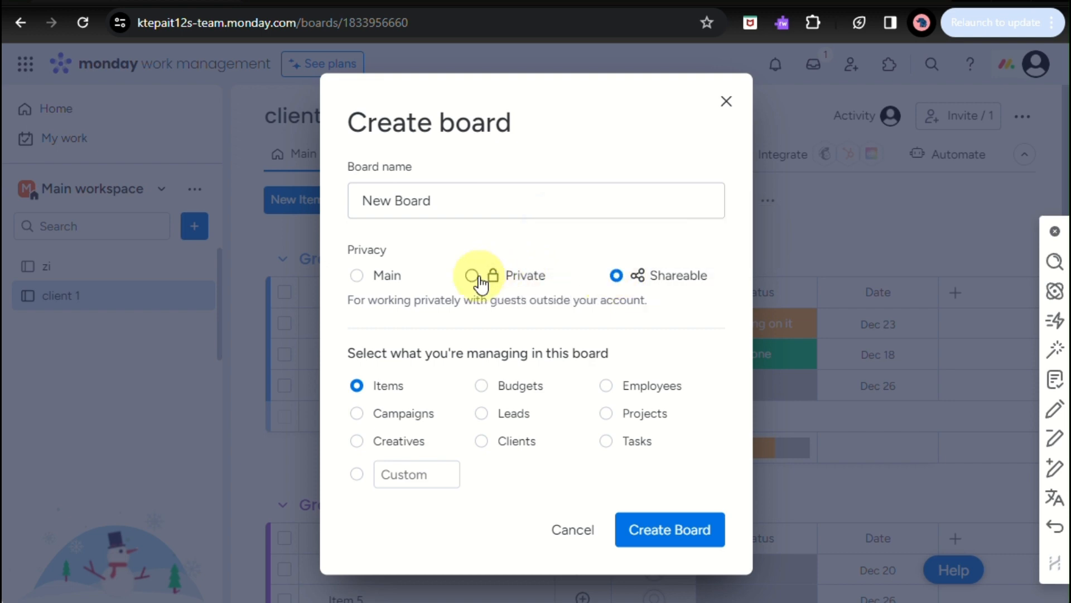
triple_click(460, 212)
type("client")
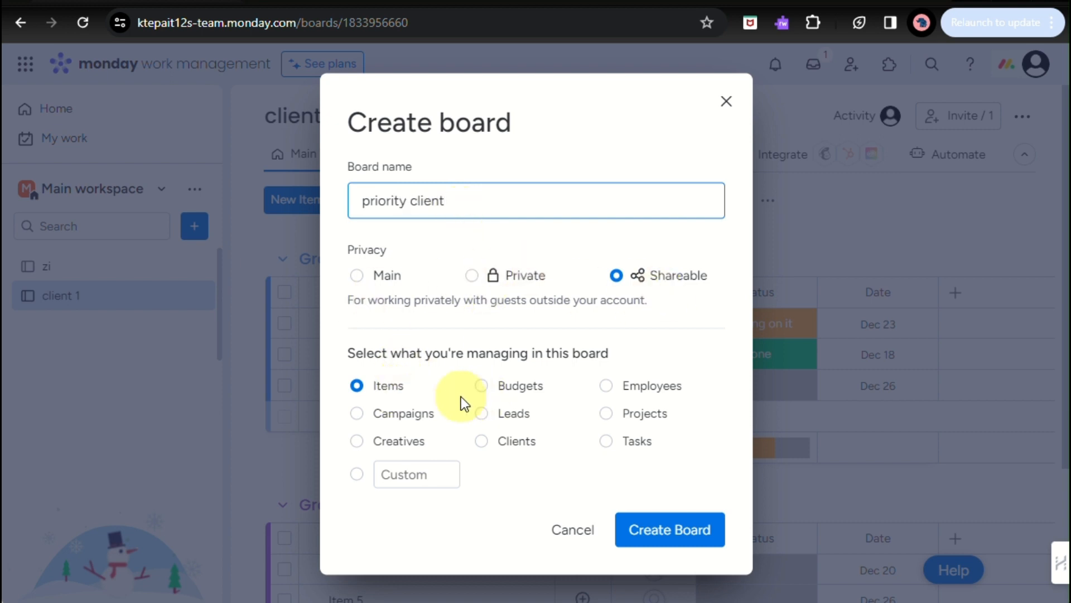
left_click(396, 416)
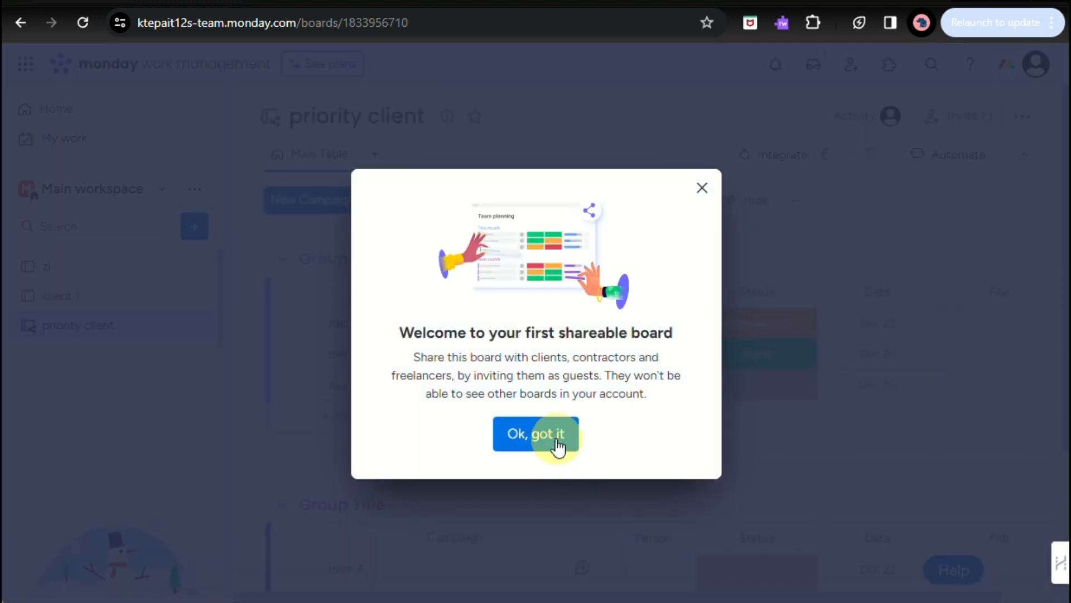
left_click(555, 438)
- Examine both campaign groups and their columns on the priority client board
scroll(538, 487, "down", 2)
scroll(539, 488, "up", 2)
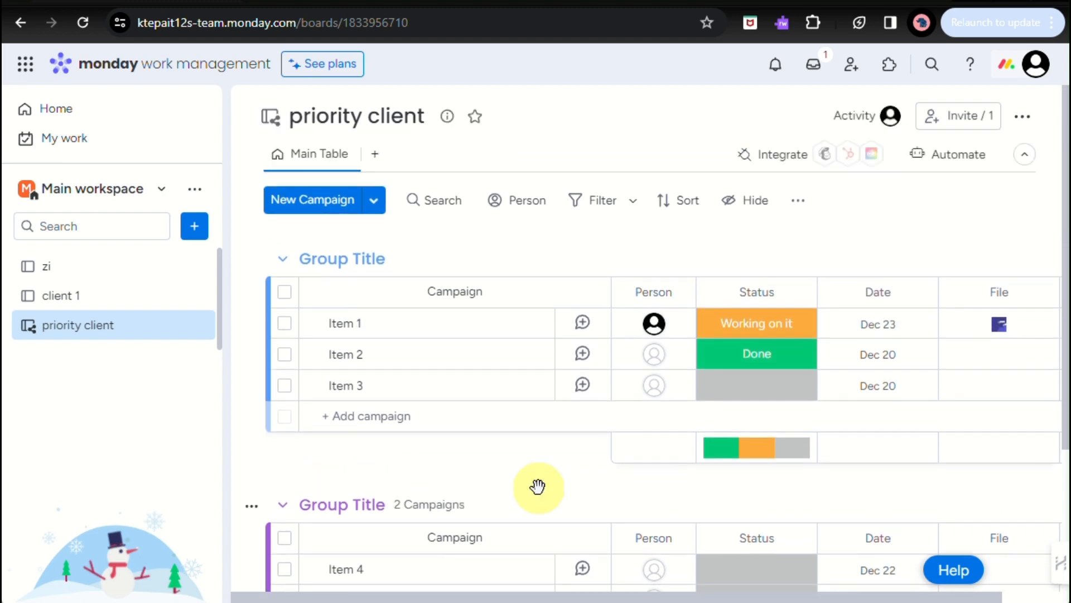
scroll(538, 488, "down", 1)
scroll(539, 487, "up", 1)
scroll(507, 383, "down", 3)
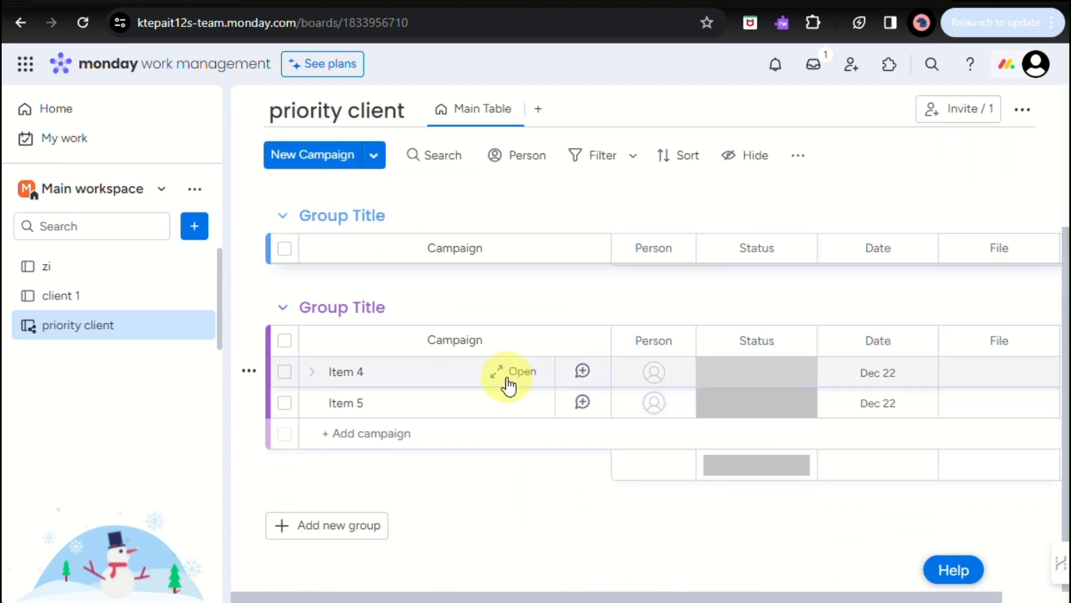
scroll(506, 383, "up", 3)
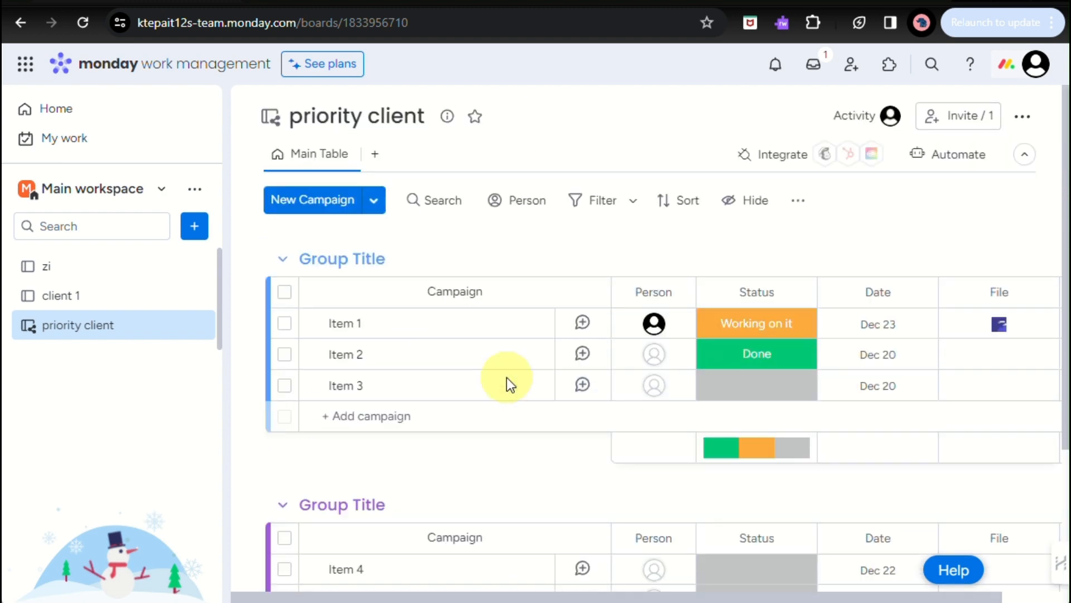
- Add a new workspace named "workspace 1" with Open privacy
left_click(167, 190)
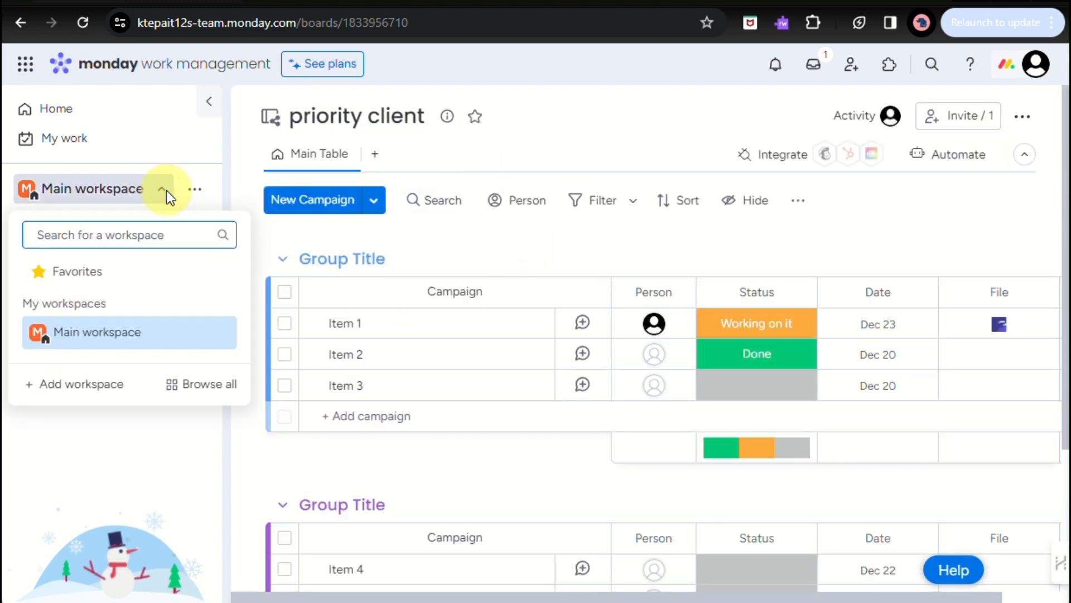
left_click(60, 386)
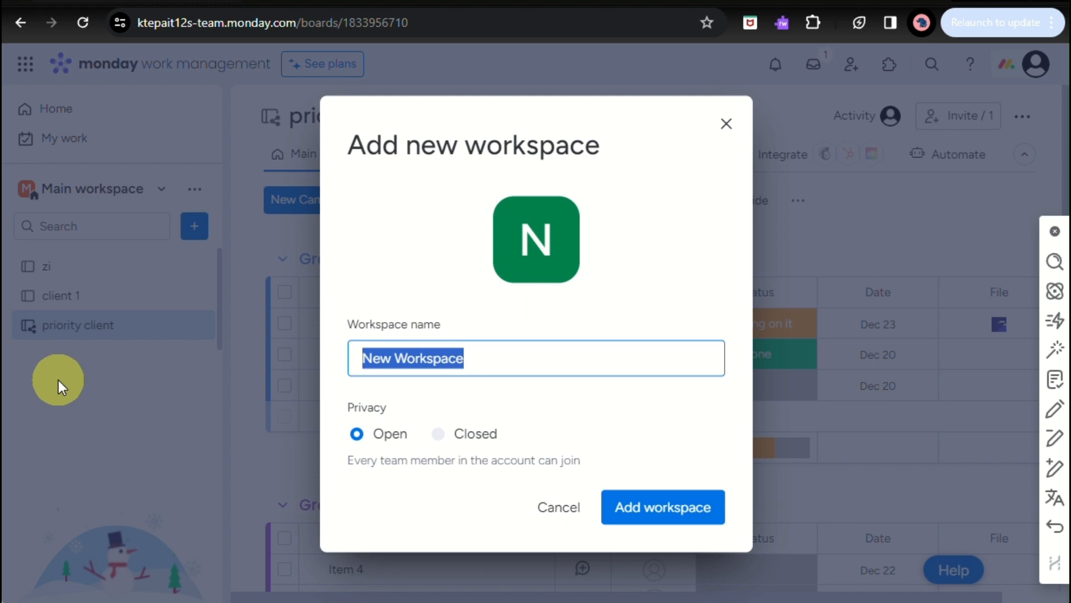
type("works")
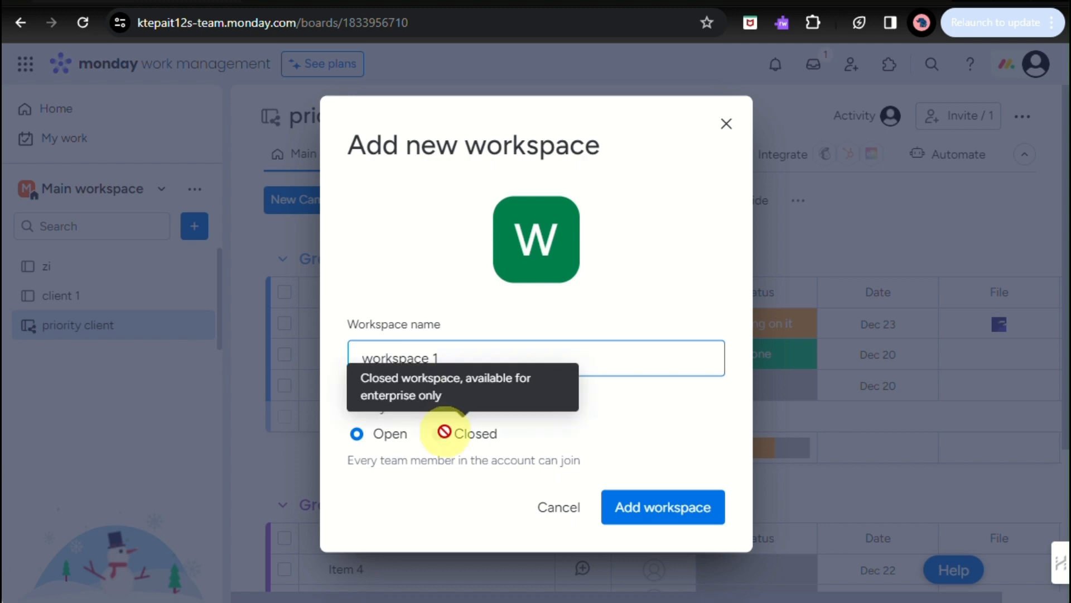
left_click(657, 506)
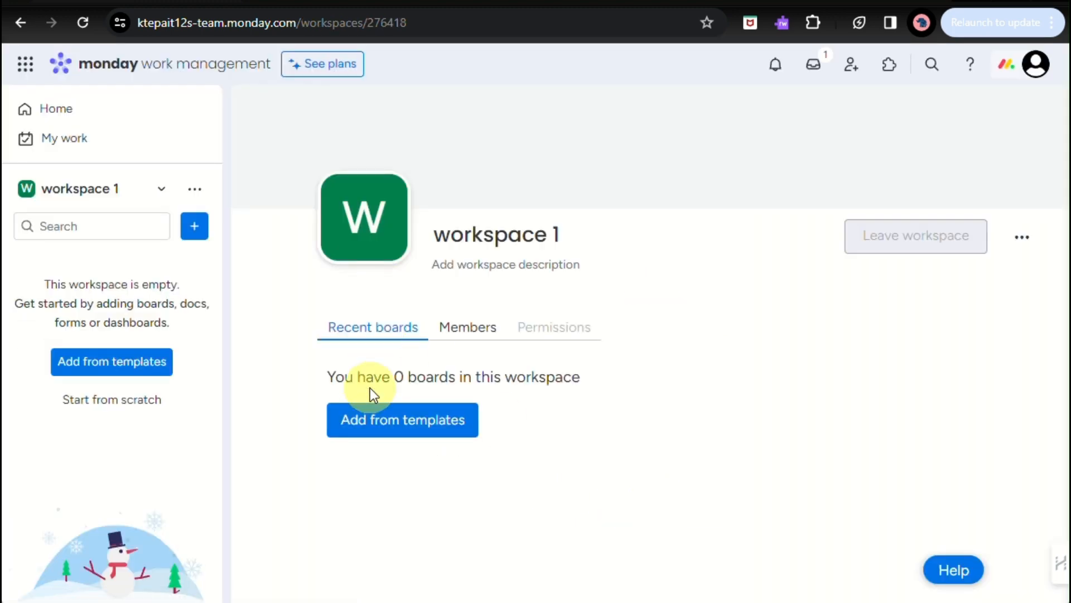
- Preview the recommended Social media planner template and add it to workspace 1
left_click(397, 429)
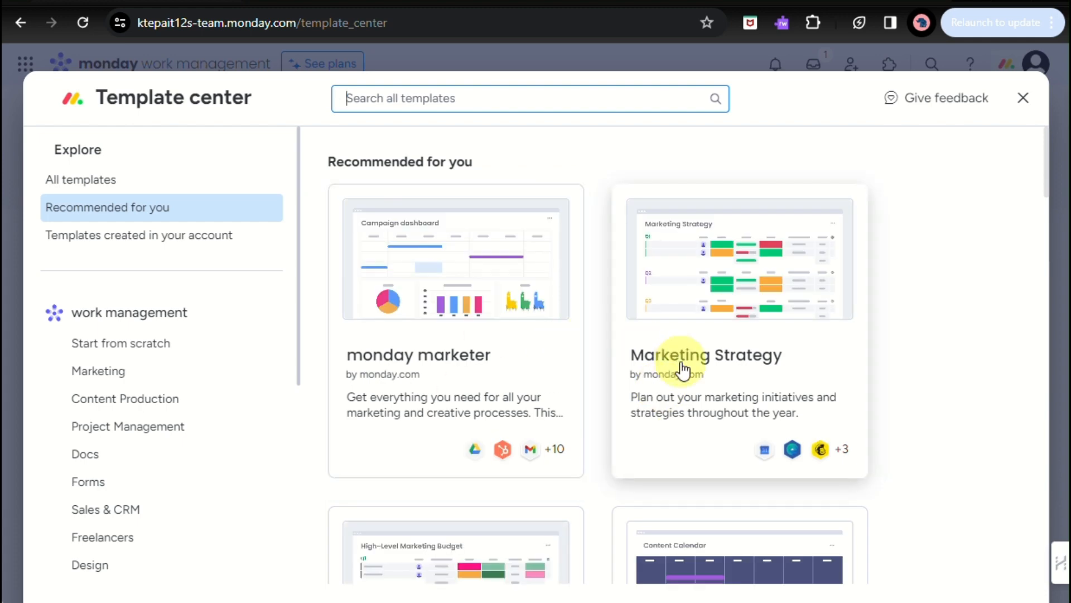
scroll(509, 374, "down", 9)
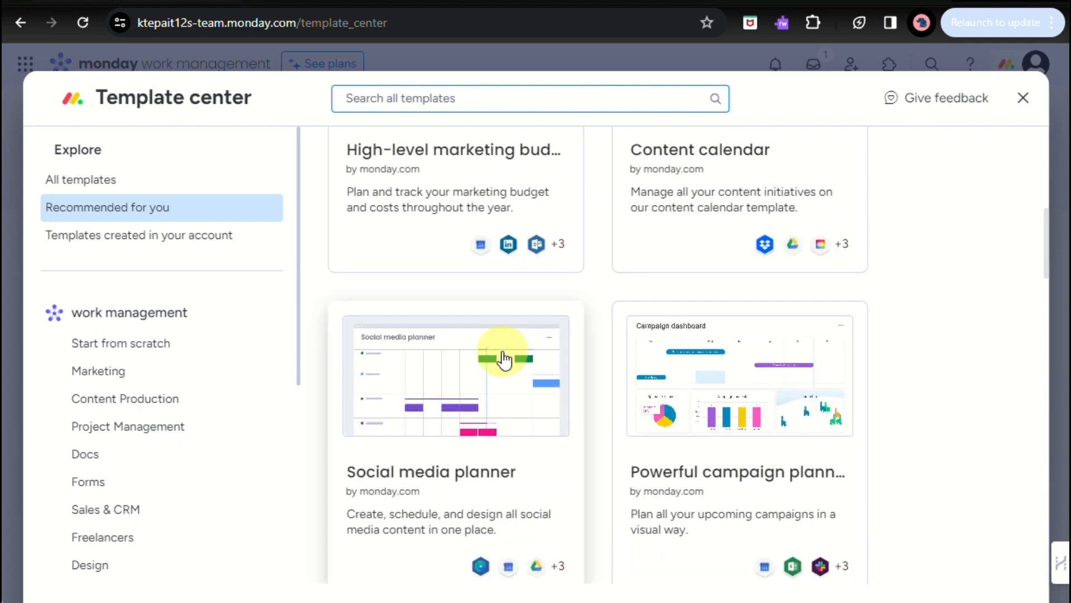
left_click(505, 359)
scroll(486, 401, "down", 3)
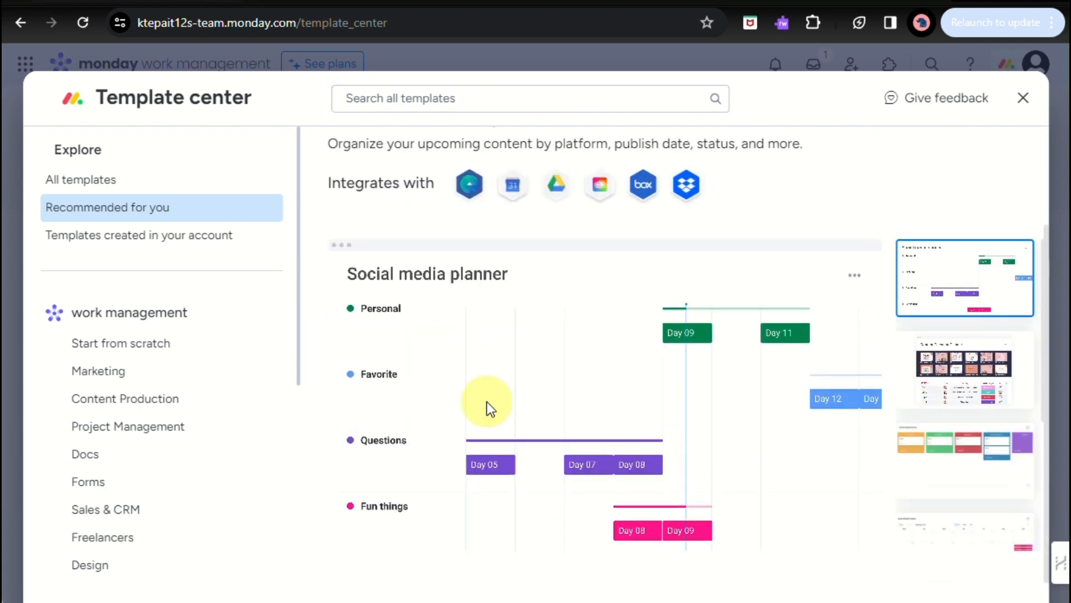
scroll(486, 400, "up", 3)
left_click(949, 192)
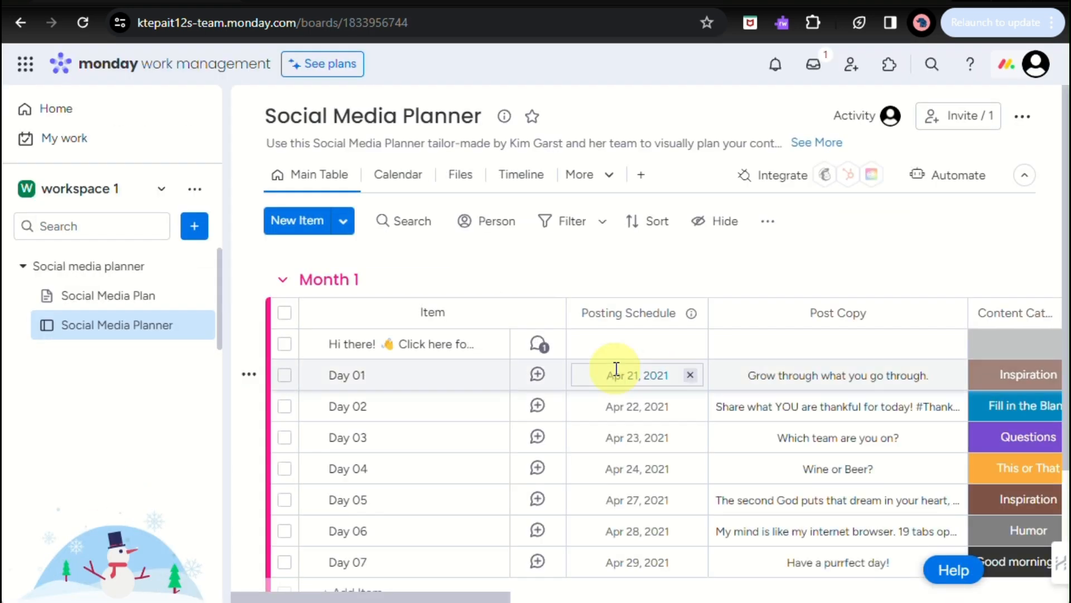
- Examine the Social Media Planner board's Month 1 items, including their posting schedule, post copy and content category
scroll(612, 482, "down", 4)
scroll(612, 482, "up", 4)
scroll(612, 480, "right", 1)
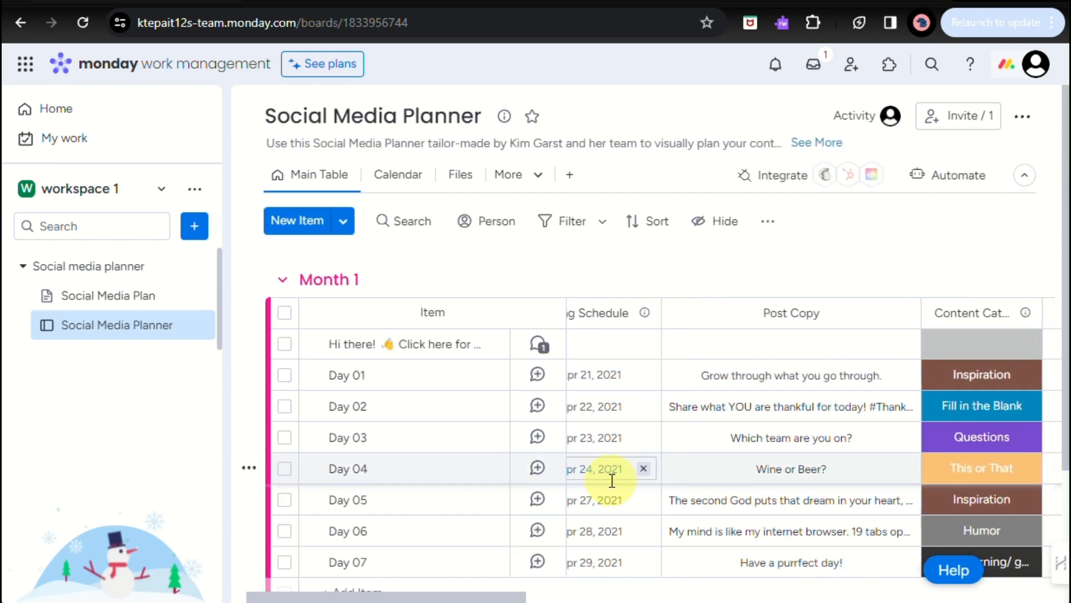
scroll(612, 481, "down", 3)
scroll(739, 567, "up", 3)
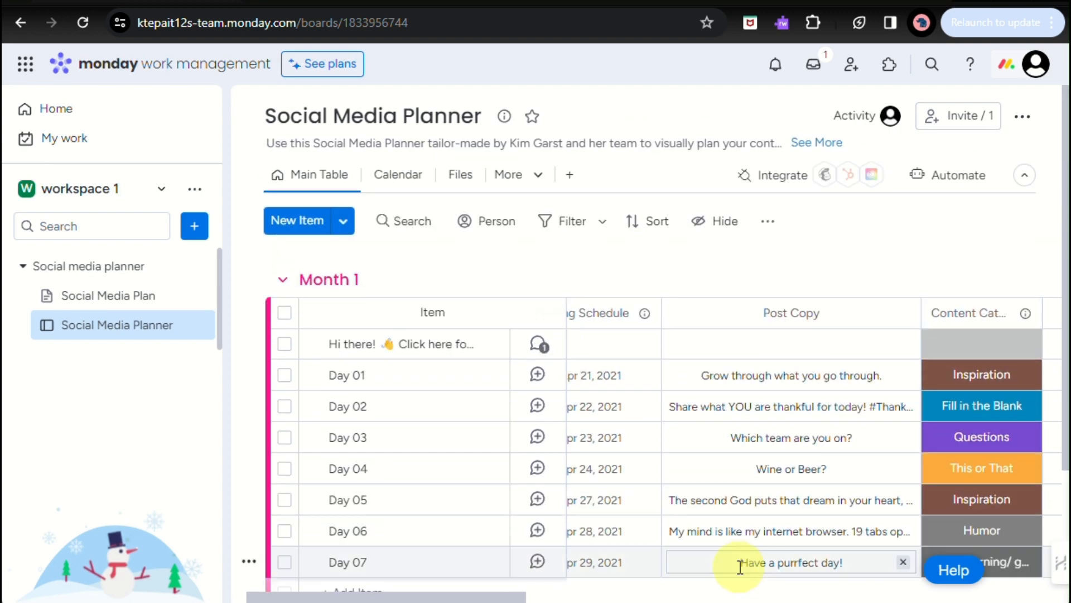
scroll(647, 446, "down", 3)
scroll(524, 287, "up", 3)
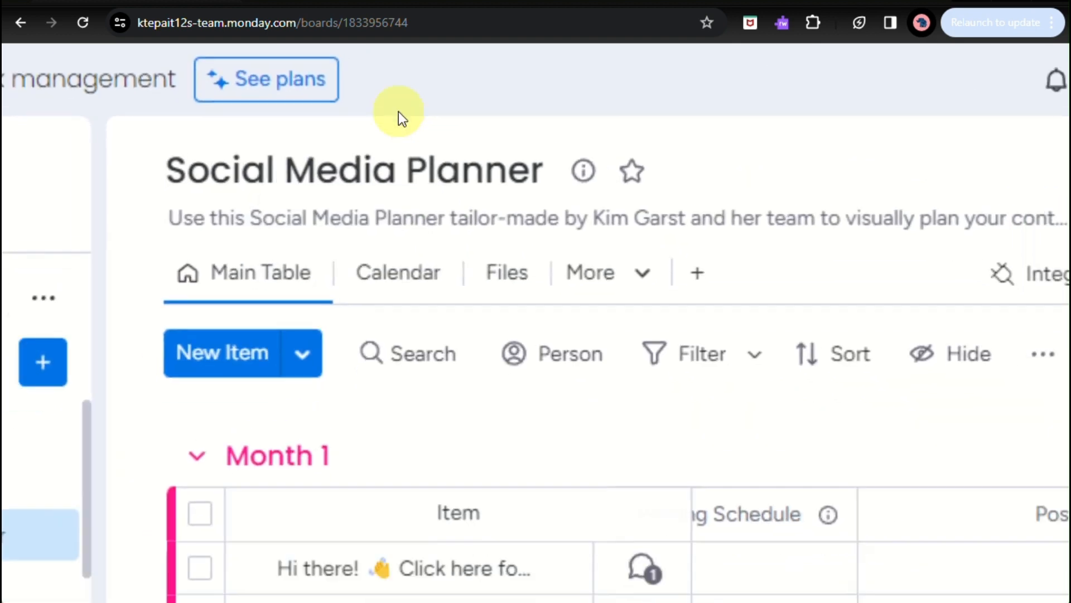
scroll(399, 111, "down", 3)
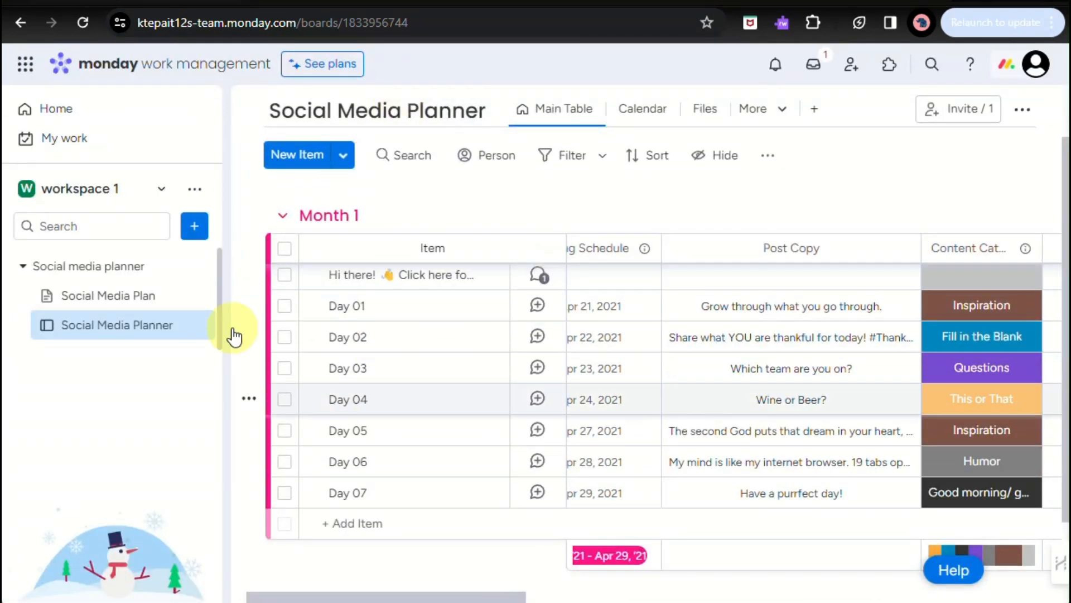
- Open the Social Media Plan doc and read through its Strategy, Content, Approvals and Live posts sections
left_click(144, 296)
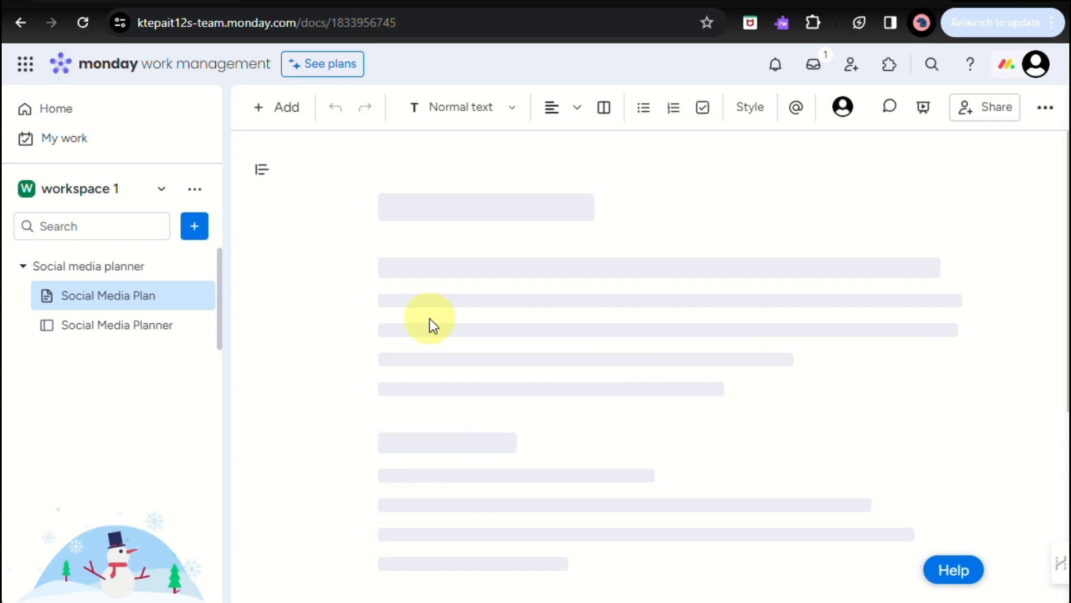
scroll(698, 363, "down", 8)
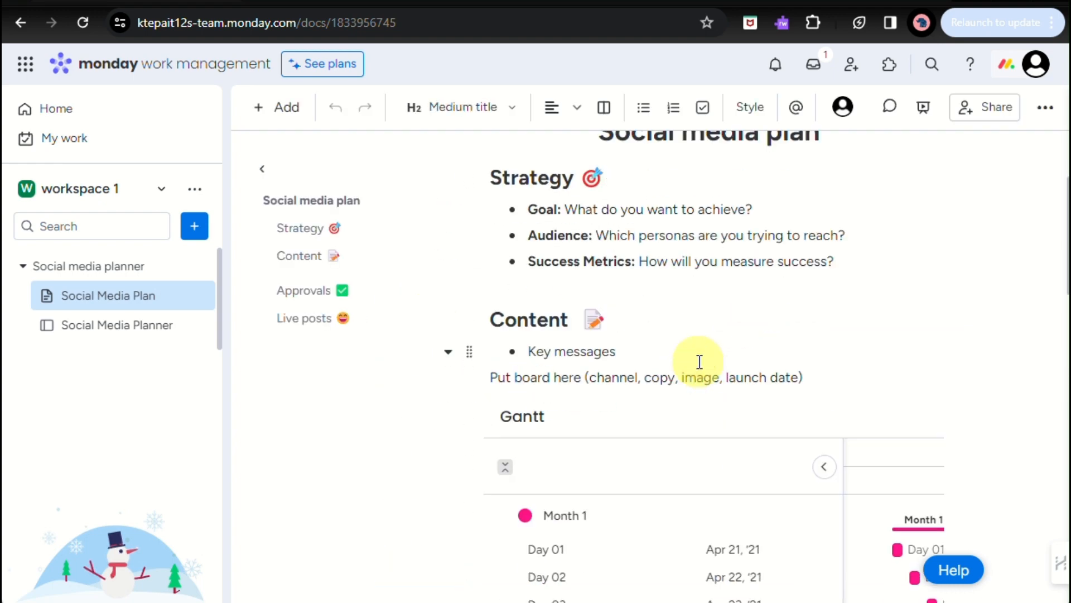
scroll(687, 593, "down", 4)
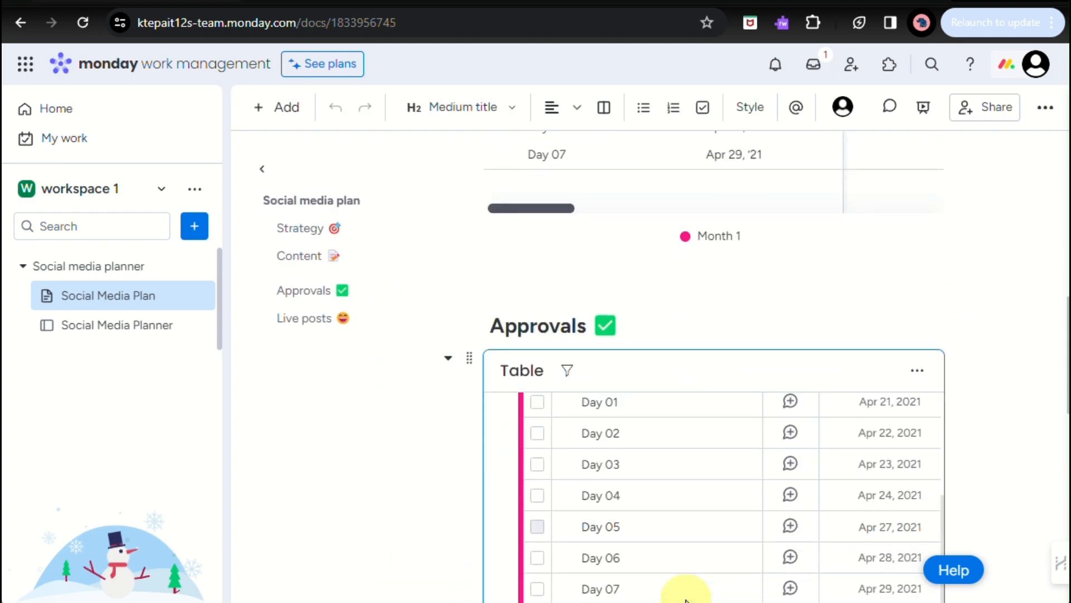
scroll(462, 493, "down", 6)
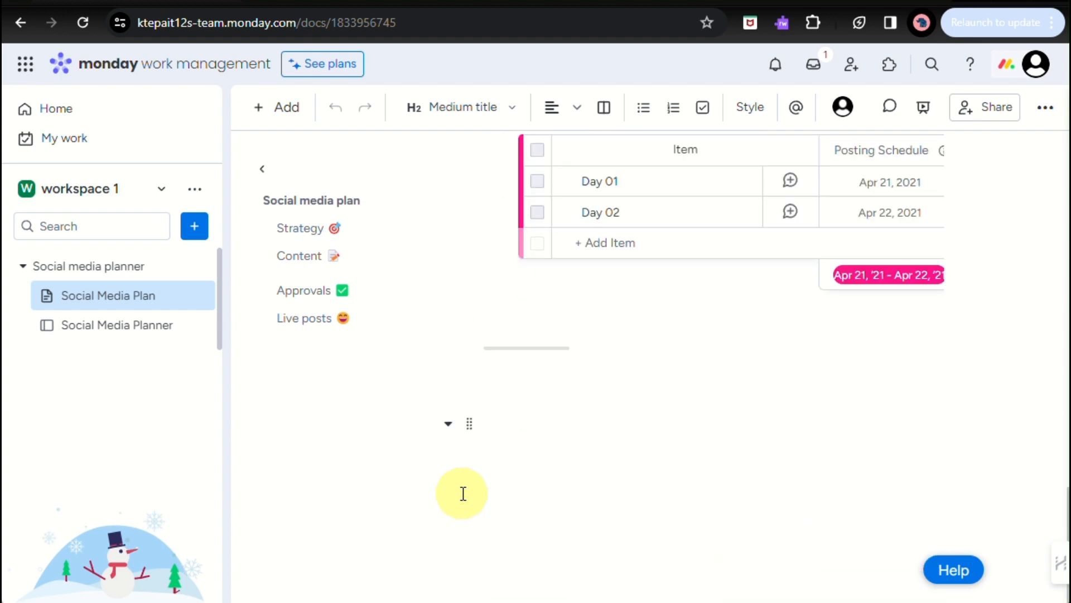
scroll(463, 493, "up", 15)
- Switch back to the Main workspace and check which products are installed
left_click(128, 195)
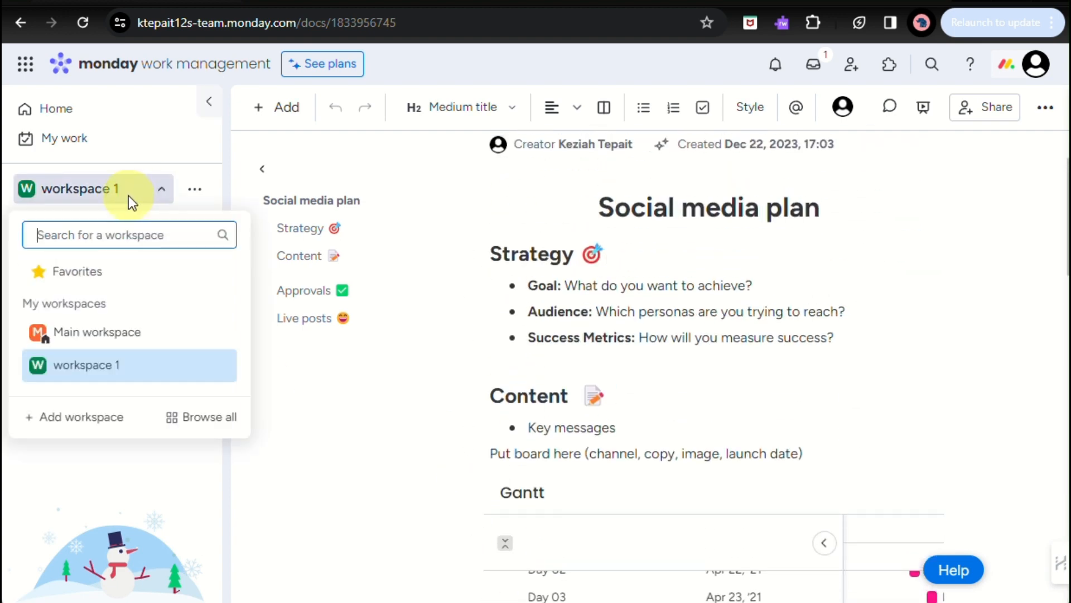
left_click(124, 334)
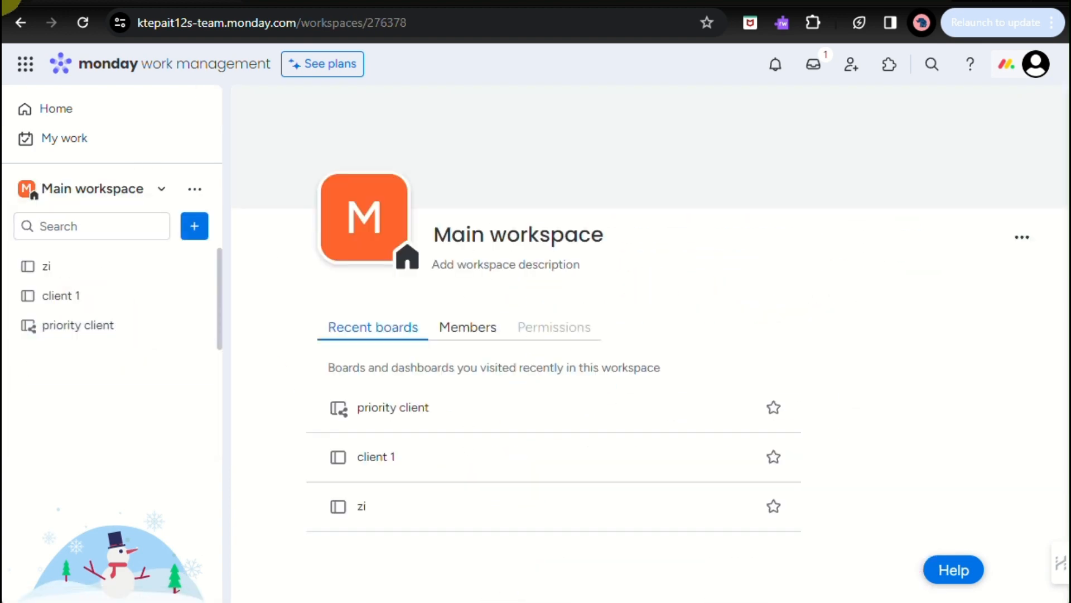
left_click(23, 74)
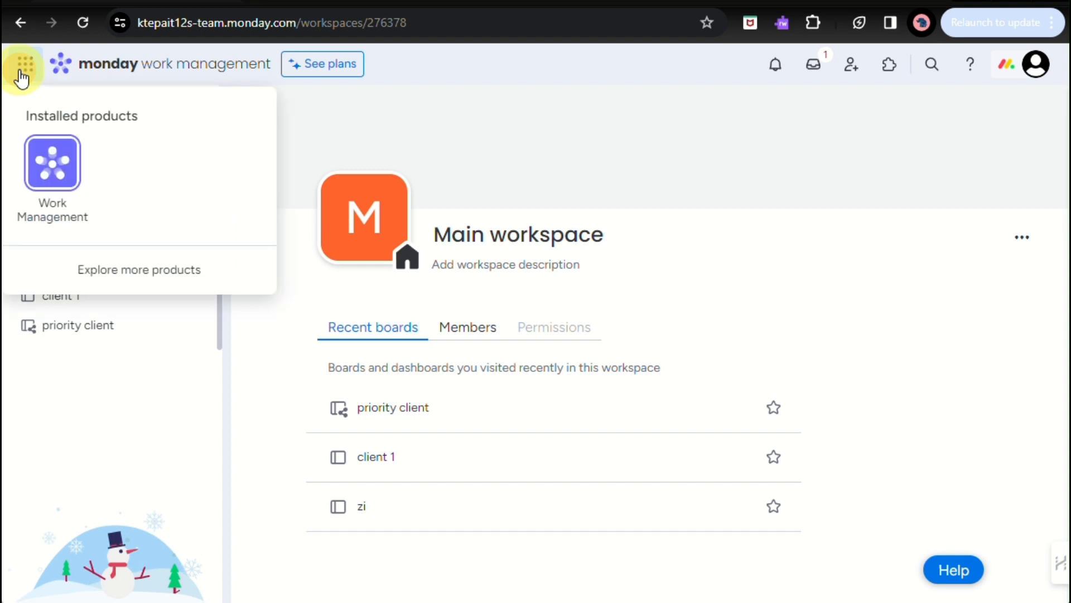
left_click(499, 120)
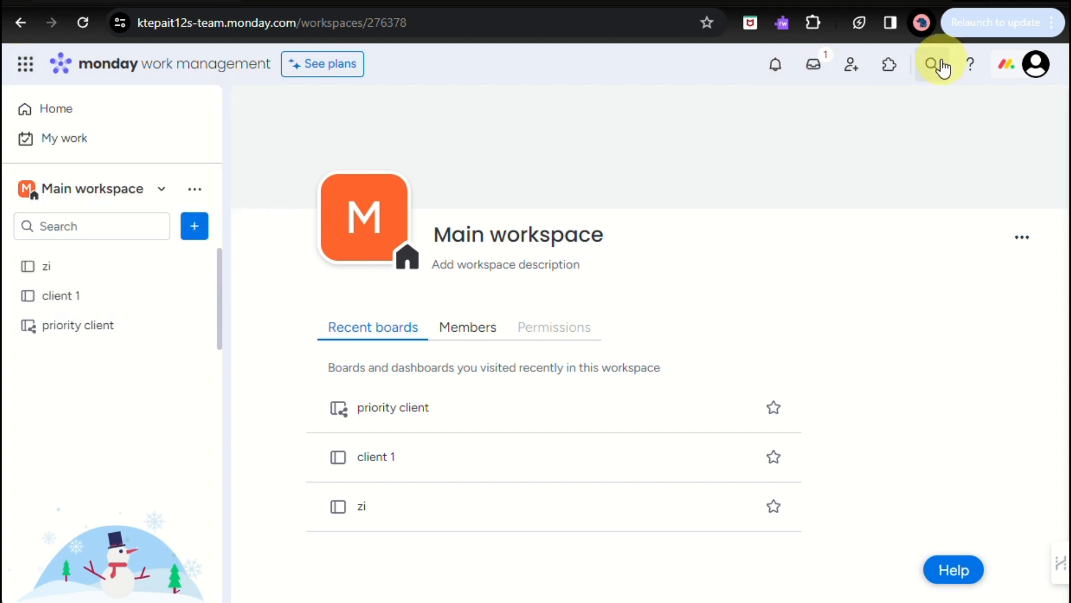
- View the update feed inbox, going through its introduction, and close it again
left_click(816, 70)
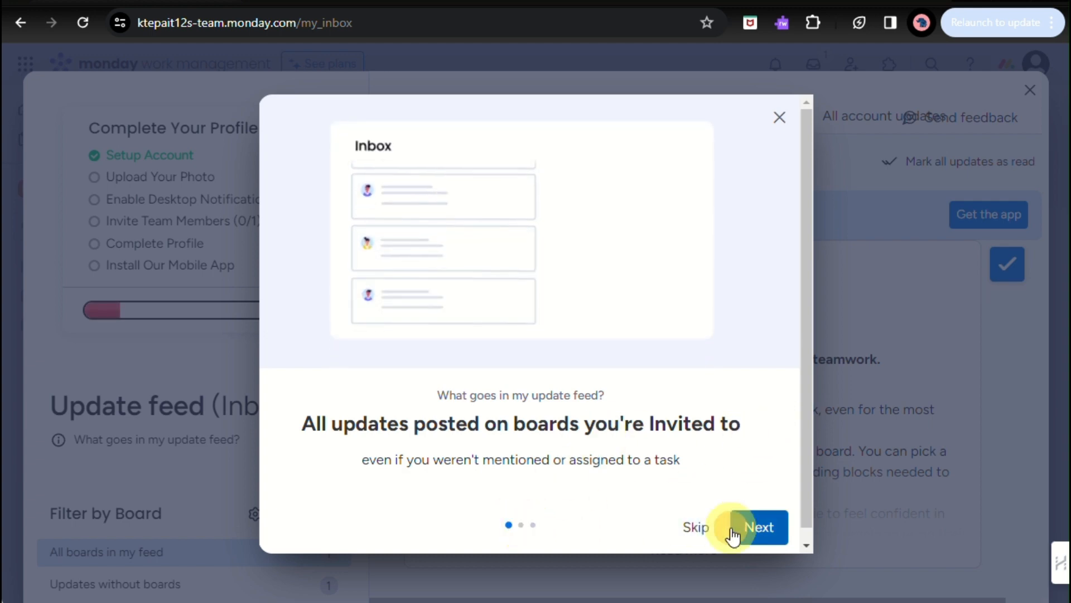
left_click(759, 536)
left_click(758, 535)
left_click(757, 536)
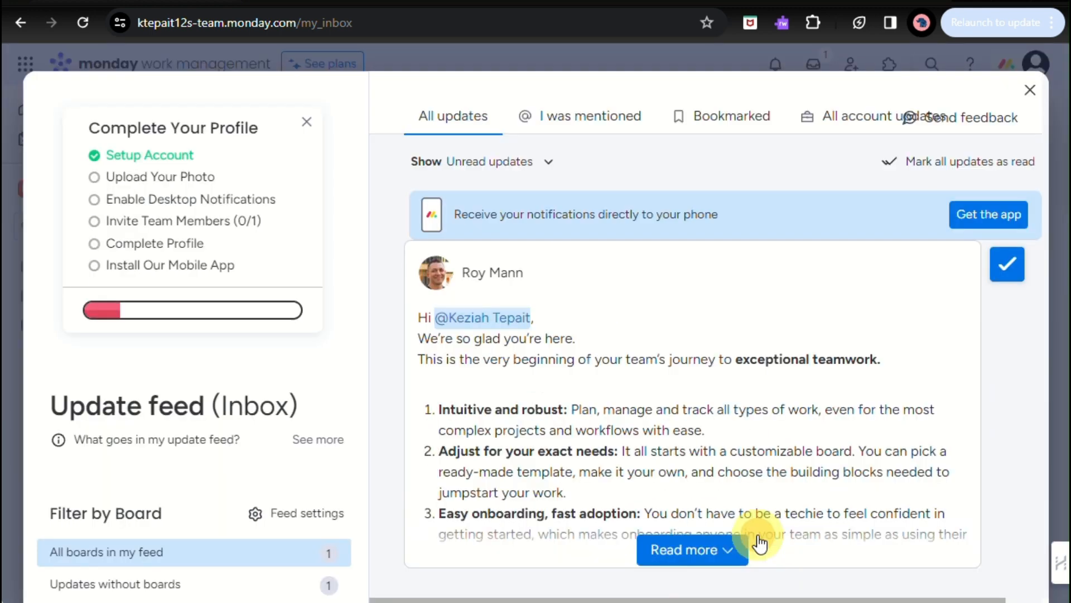
left_click(1028, 89)
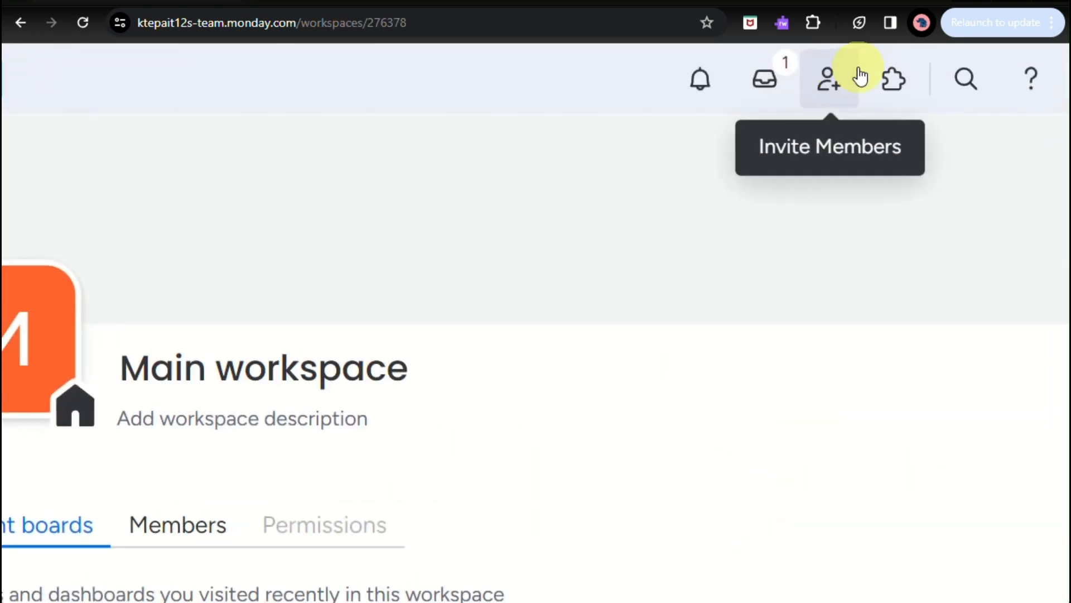
- Open the app marketplace, dismiss the filter tip, and browse the featured, recommended and trending apps
left_click(890, 65)
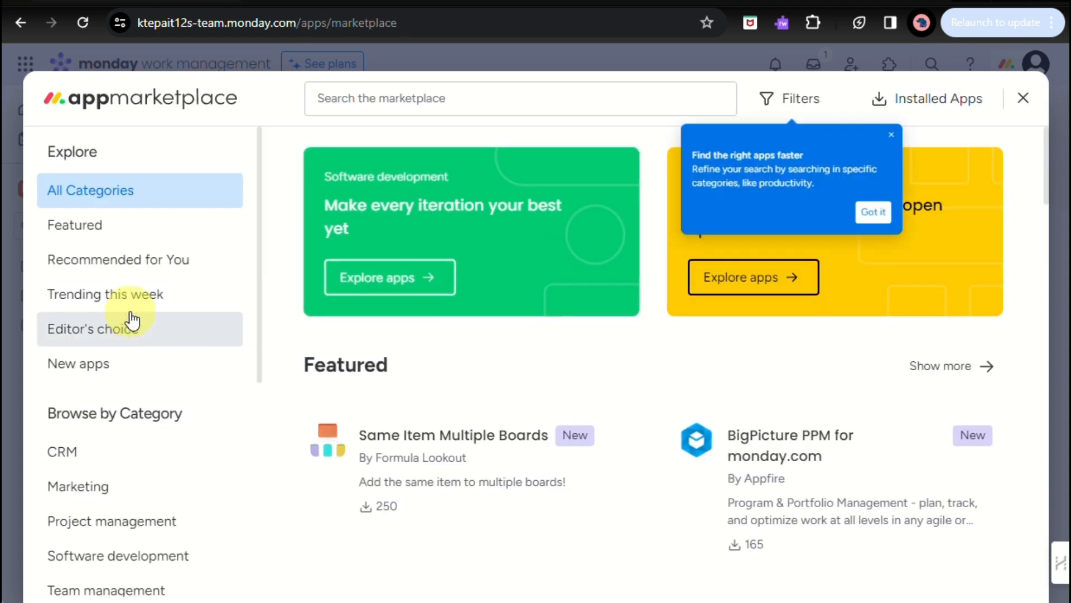
scroll(335, 443, "down", 7)
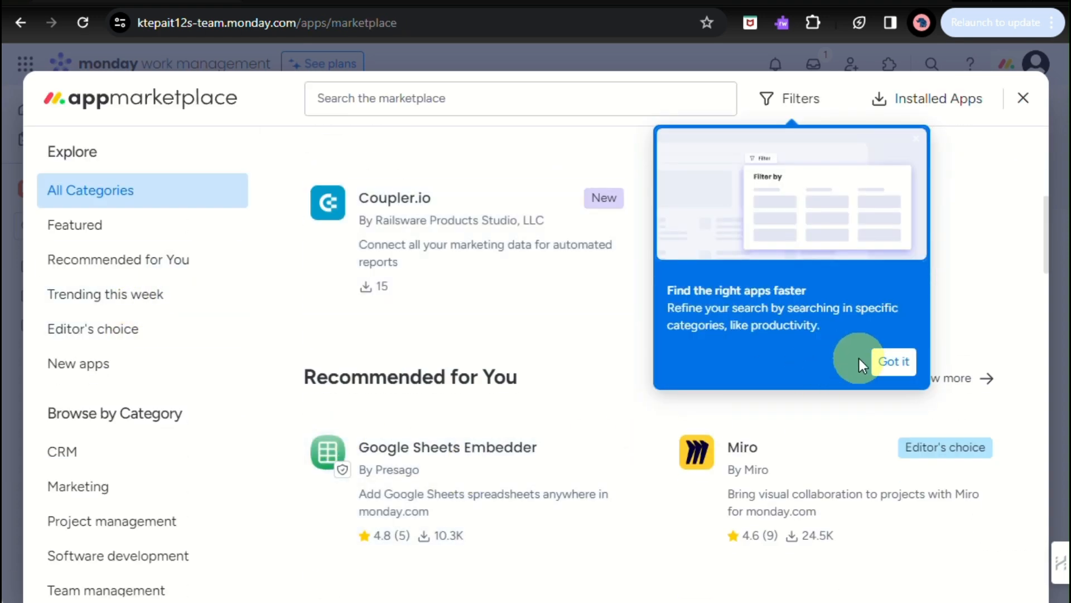
left_click(891, 368)
scroll(424, 528, "down", 8)
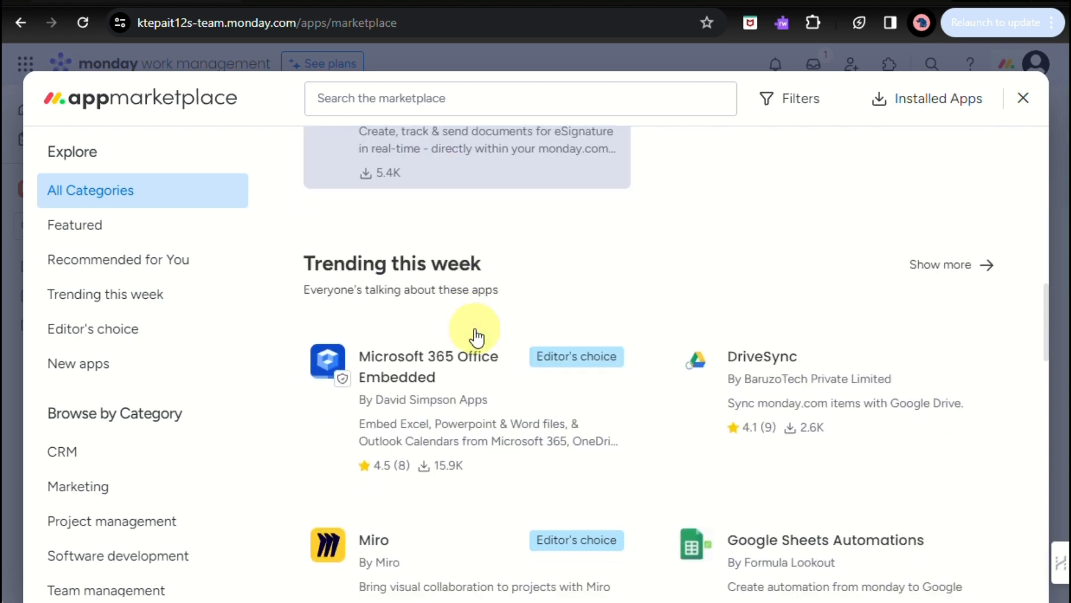
scroll(507, 400, "down", 3)
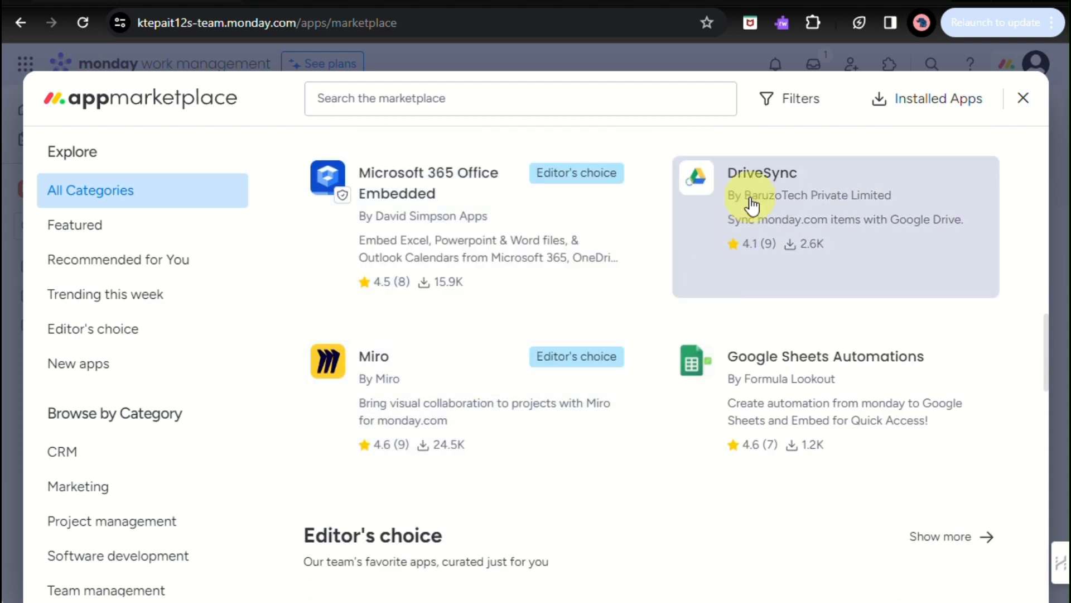
- Browse the marketplace's remaining editor's choice, new and integration apps, and close the marketplace
scroll(422, 429, "down", 8)
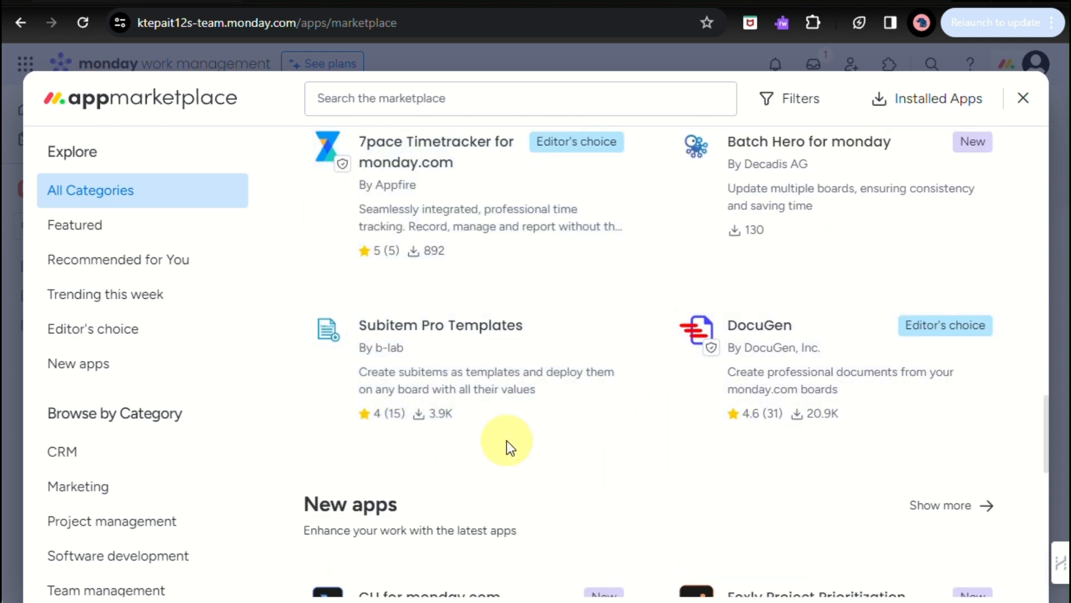
scroll(506, 445, "down", 15)
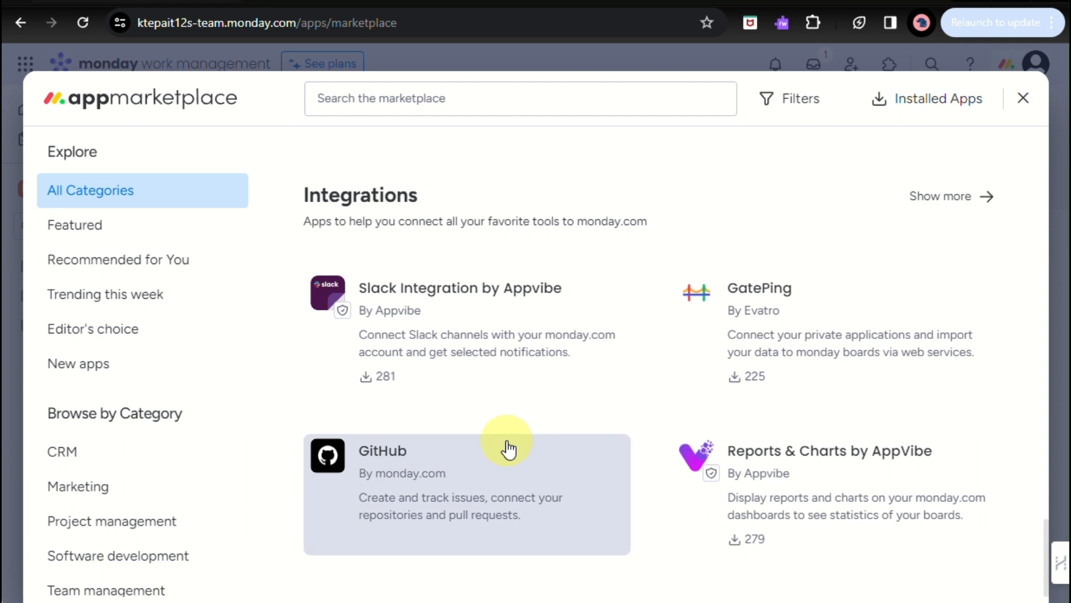
left_click(1024, 98)
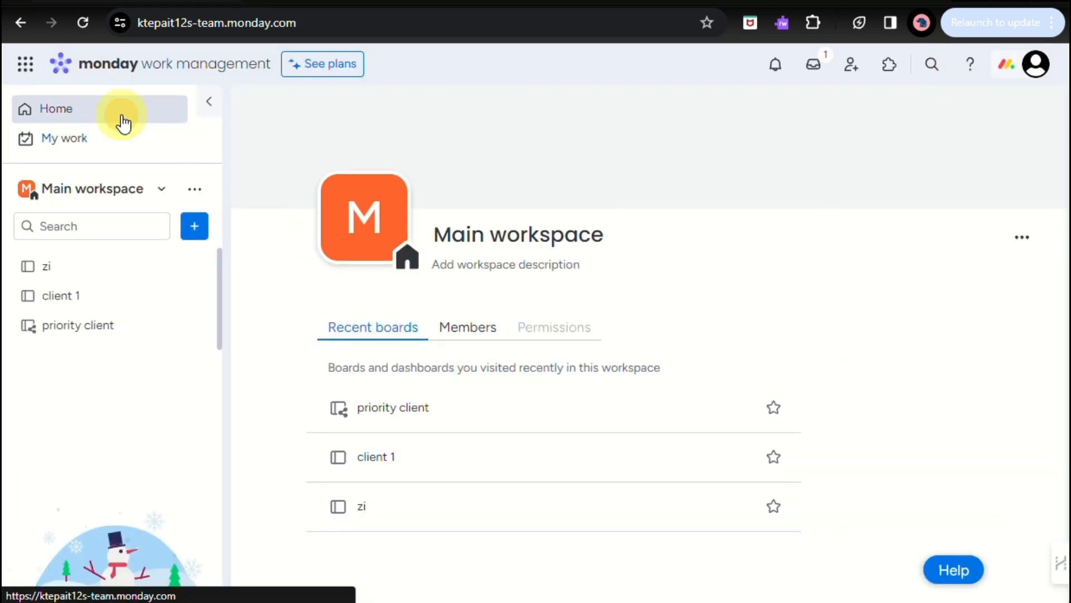
- Return to the home page and look through the Main workspace's options and the list of all workspaces
left_click(118, 112)
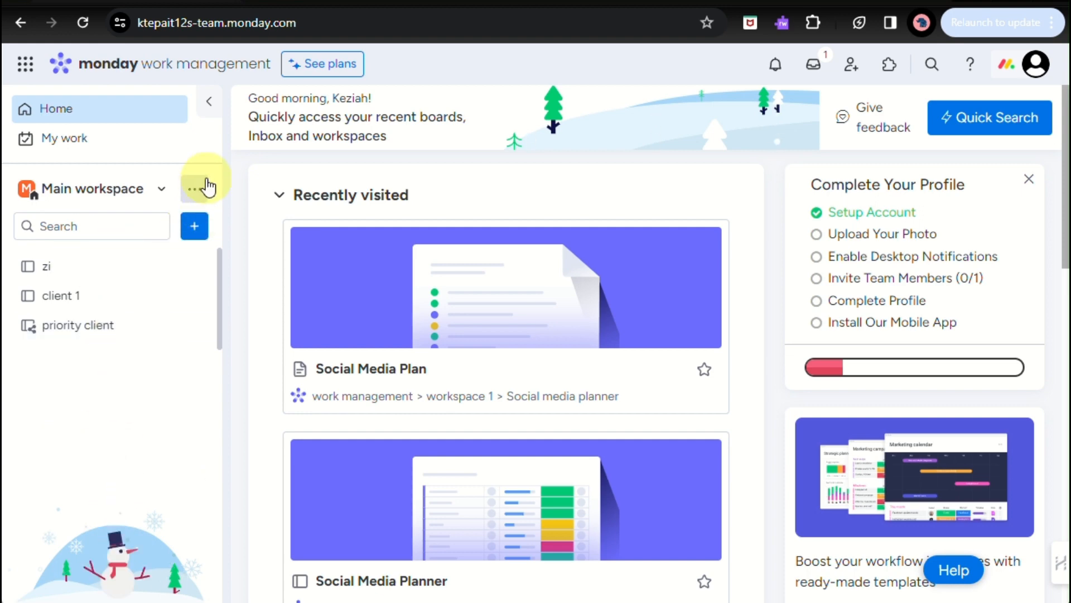
left_click(193, 193)
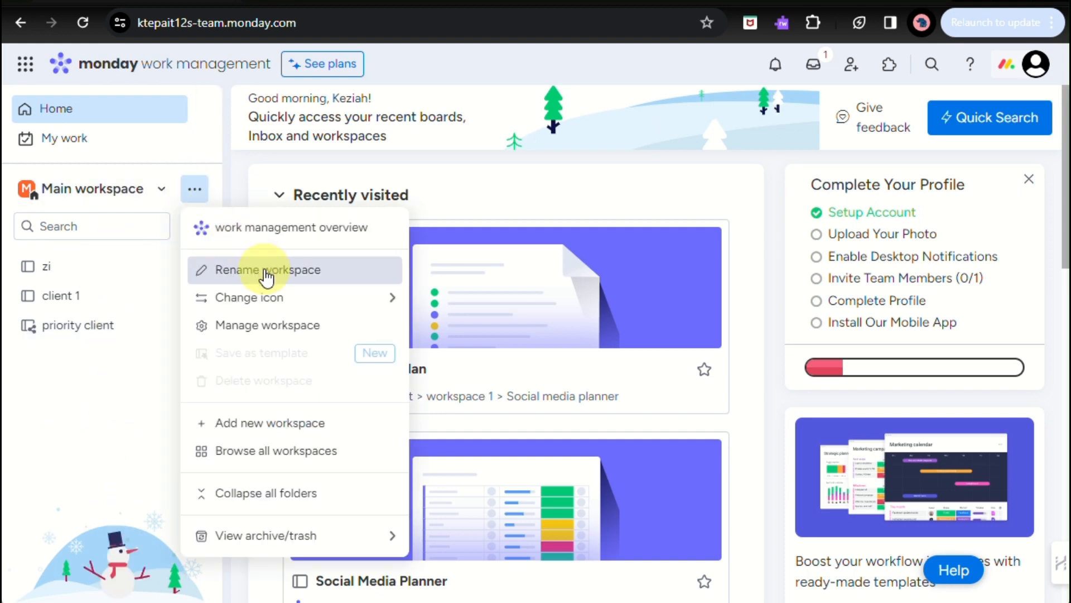
left_click(126, 197)
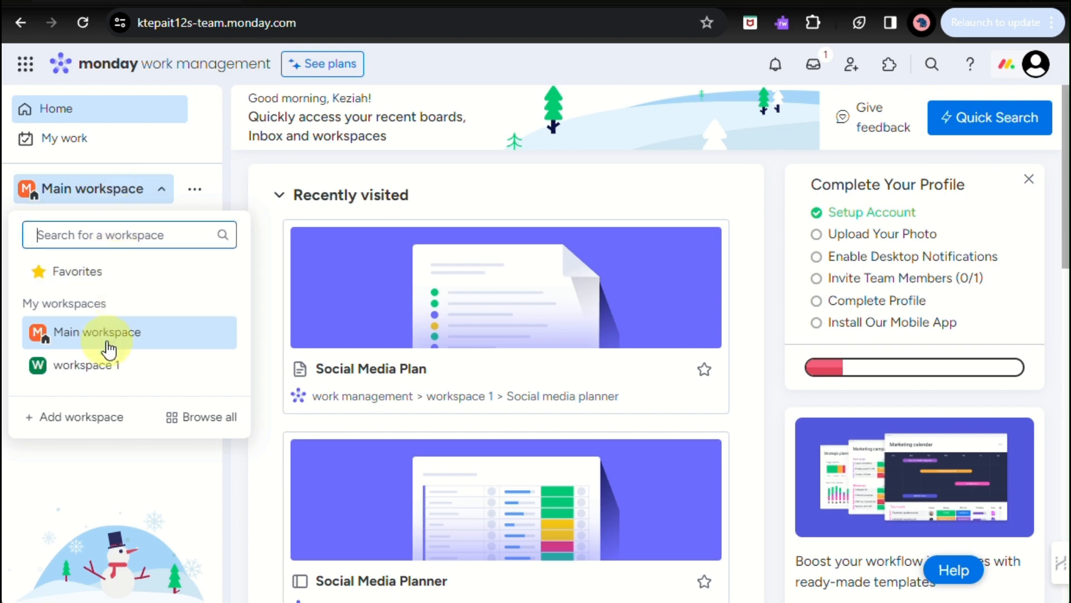
left_click(188, 424)
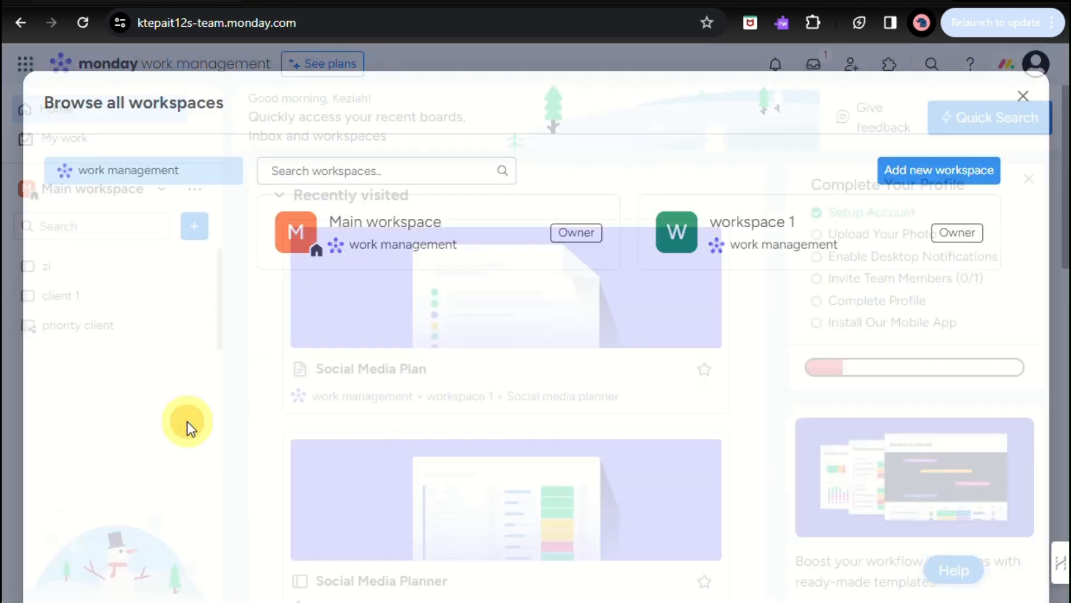
left_click(1025, 96)
scroll(658, 496, "up", 1)
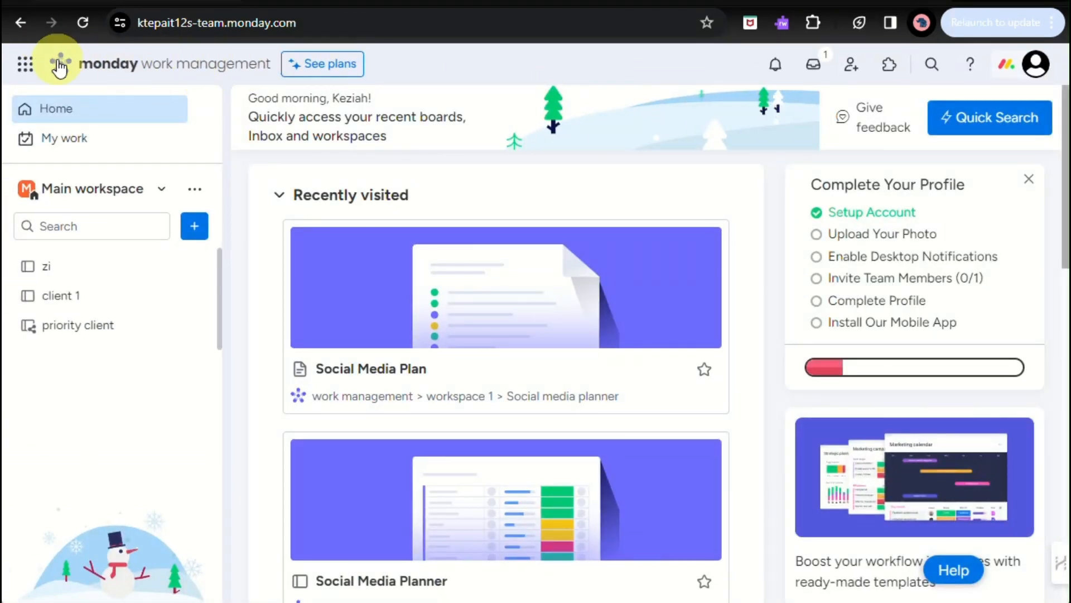
- Show the installed products again from the home page
left_click(26, 67)
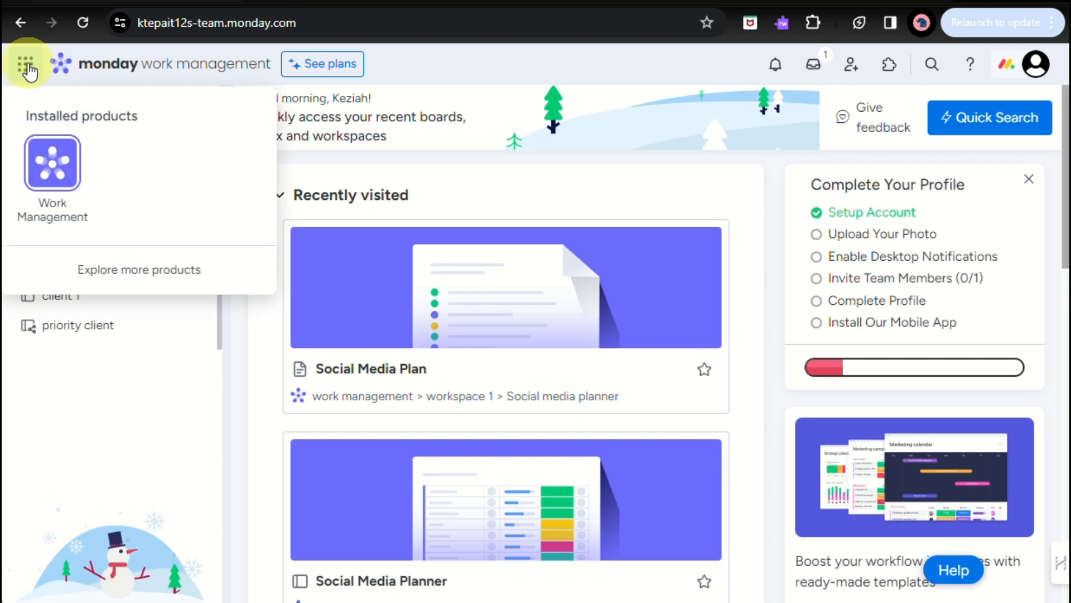